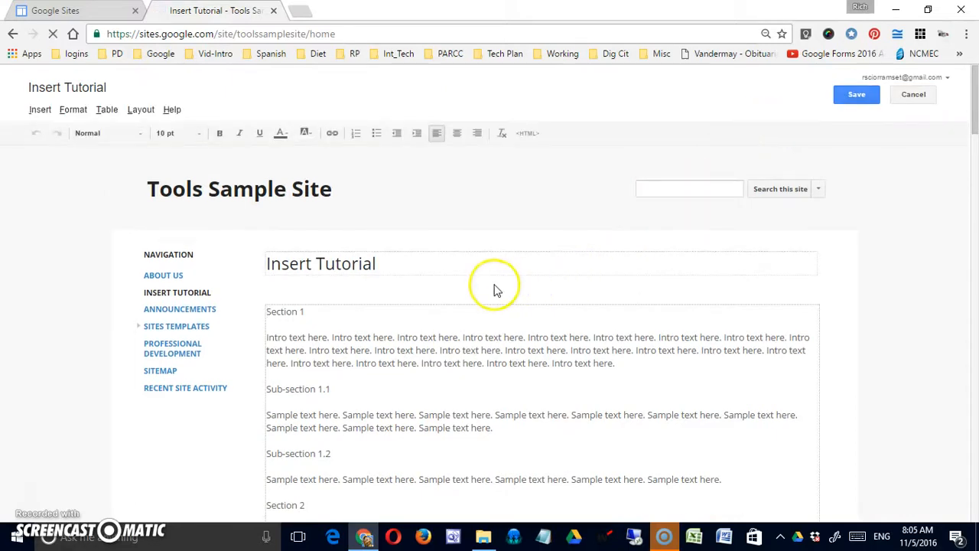
- Add blank lines above the Section 1 heading and place the text cursor in the empty space
key(Return)
key(Return)
key(Return)
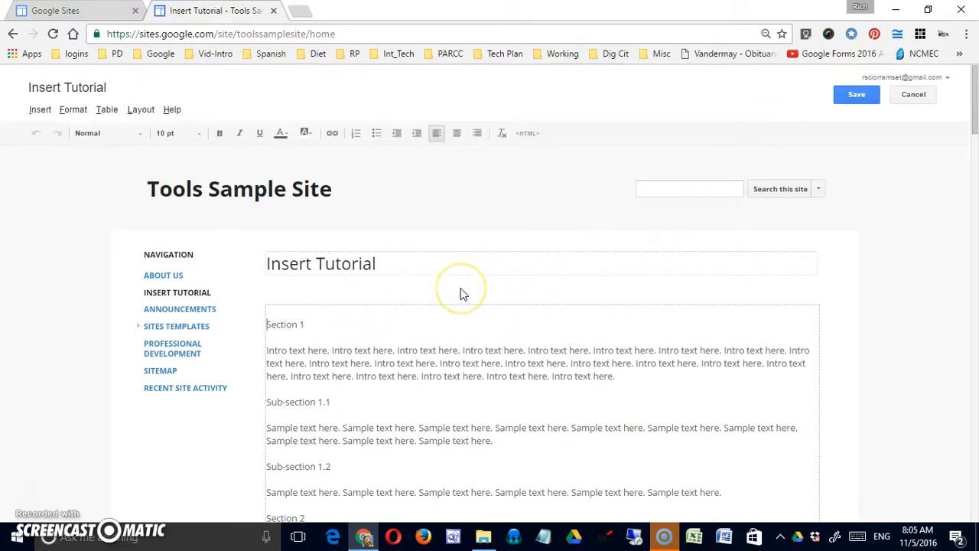
click(344, 322)
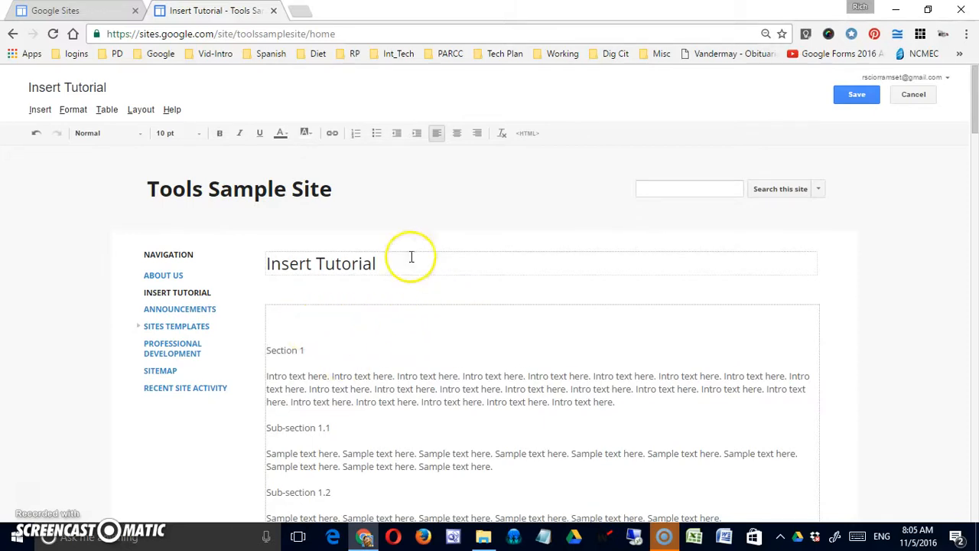
- Start inserting an image and upload halloween-jack-o-lantern-AB.jpeg from the Desktop
click(40, 110)
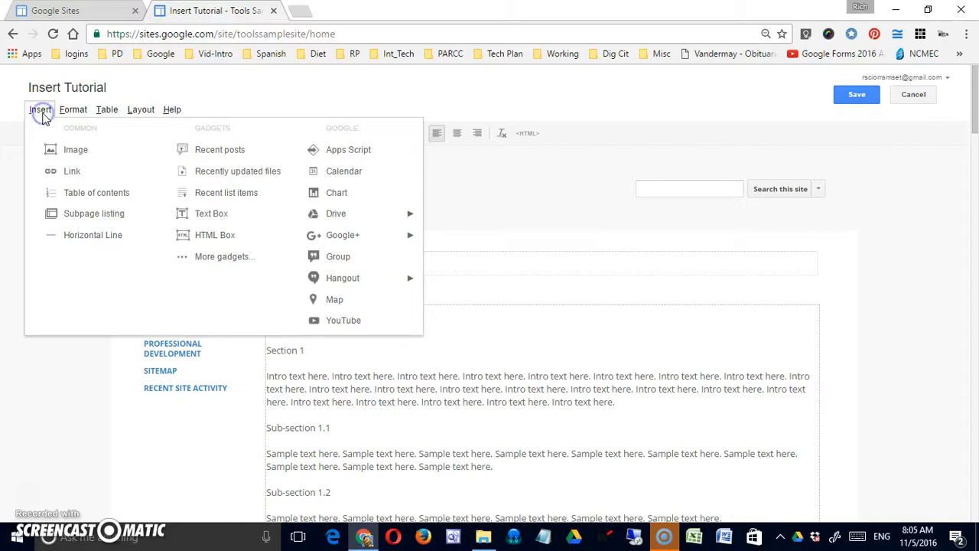
click(62, 152)
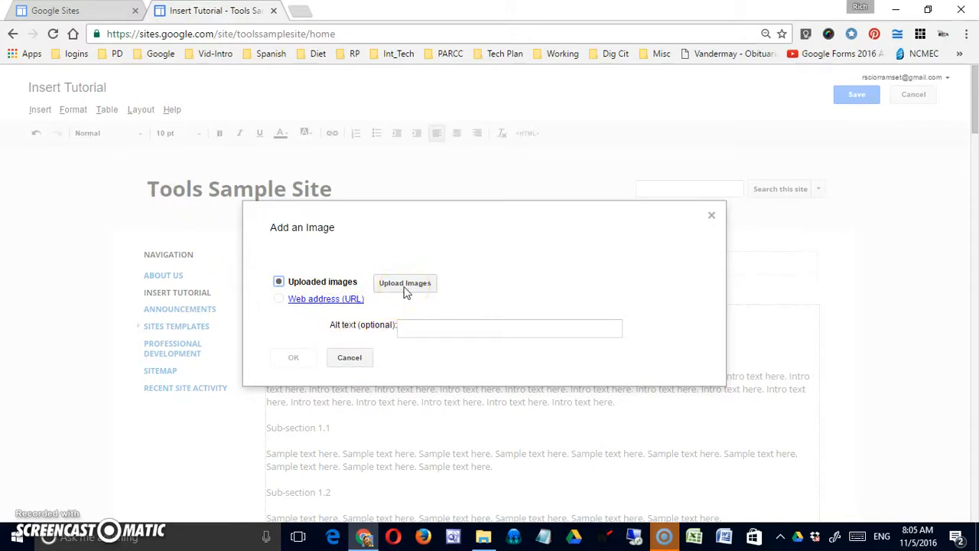
click(283, 303)
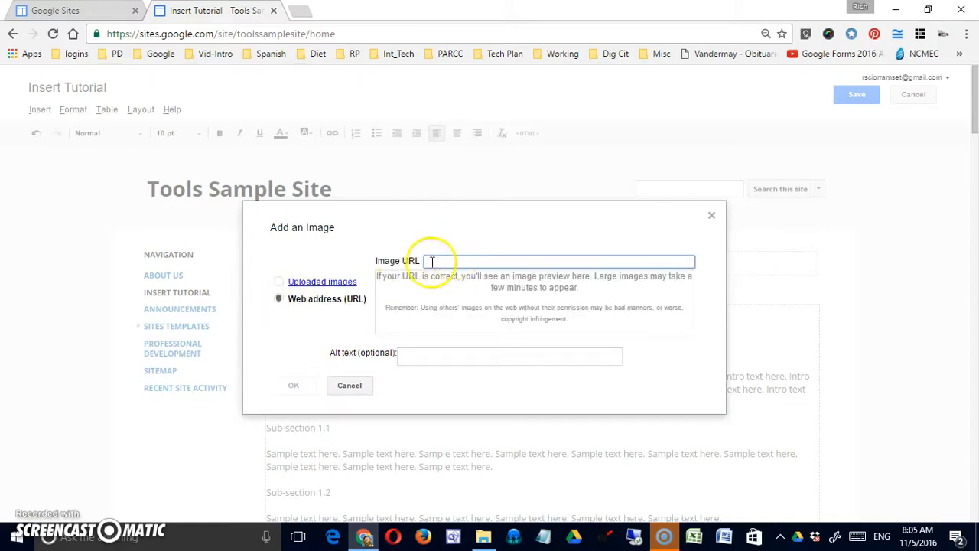
click(278, 281)
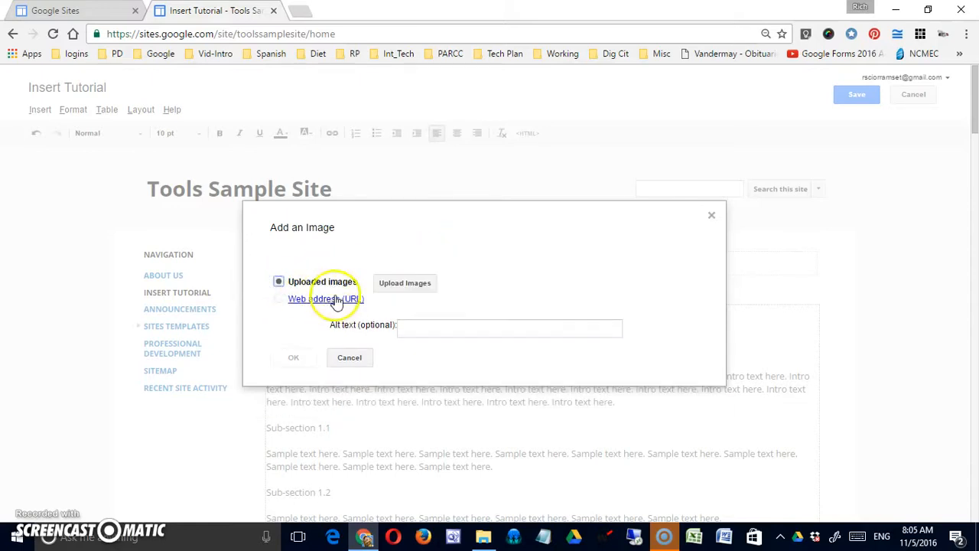
click(404, 283)
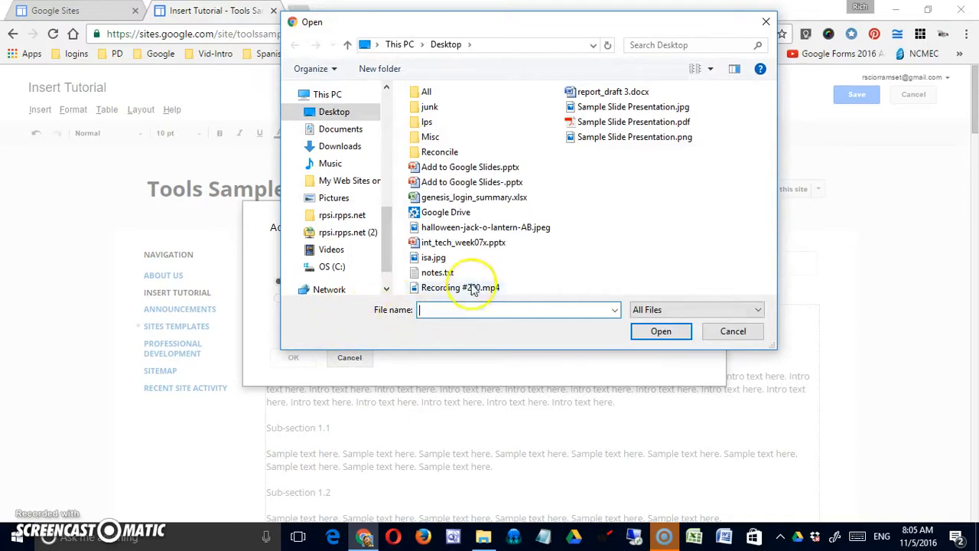
click(457, 228)
click(660, 332)
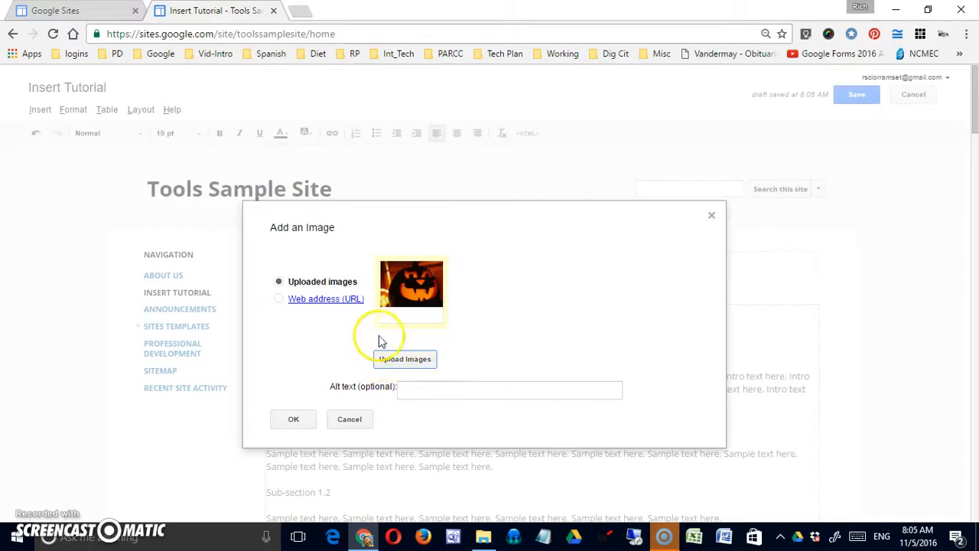
- Set the image's alt text to "Jack-O-Lantern" and insert it into the page
click(424, 390)
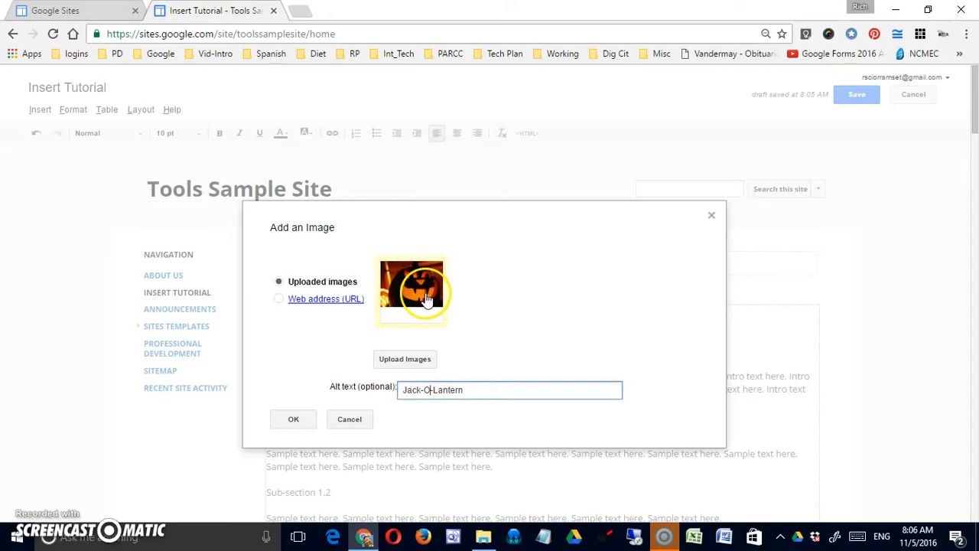
click(293, 418)
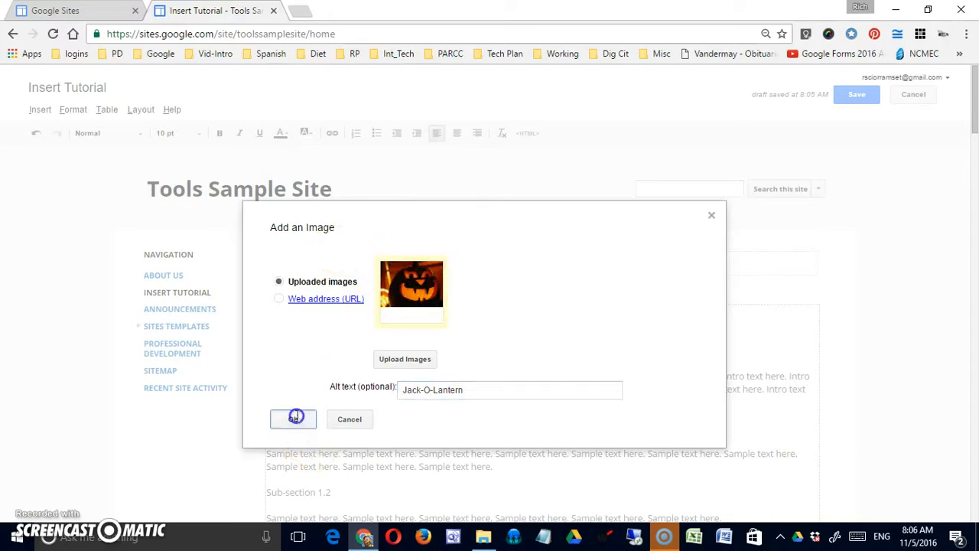
click(511, 424)
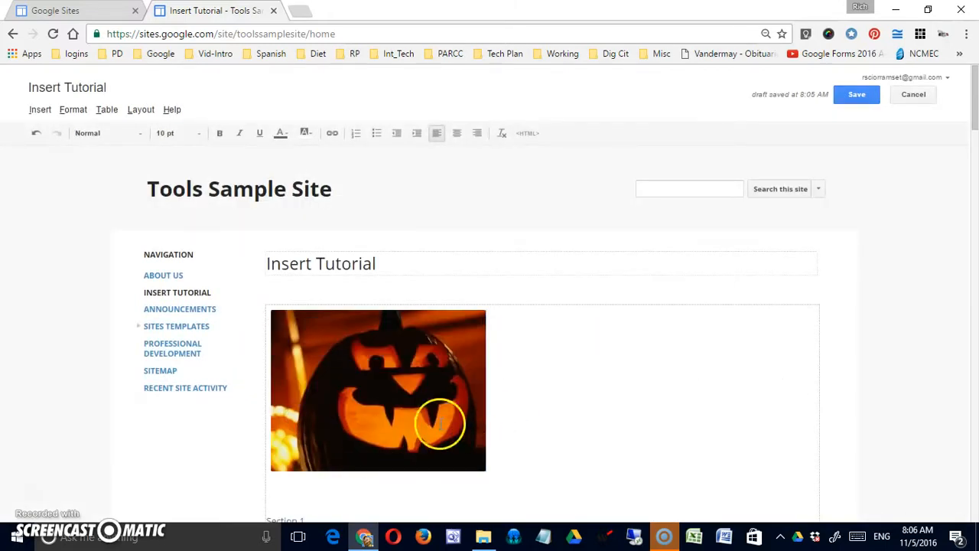
- Try centre and right alignment on the jack-o-lantern image, and set it back to left alignment
click(411, 420)
scroll(535, 413, down, 3)
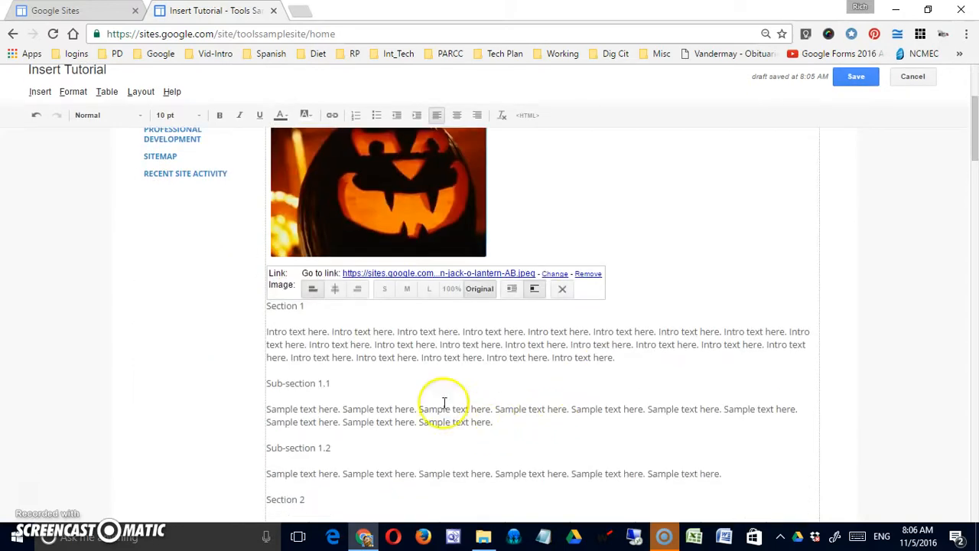
click(335, 288)
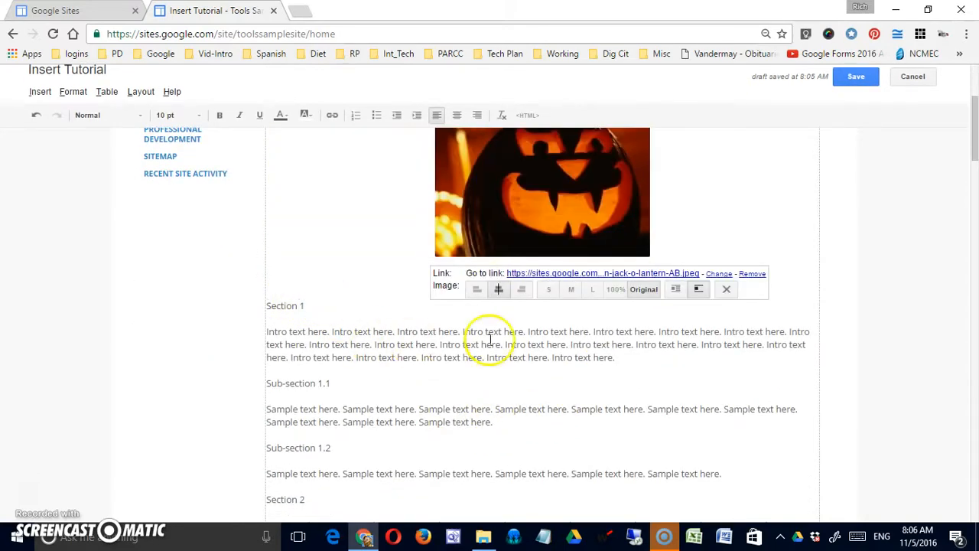
click(517, 290)
click(640, 289)
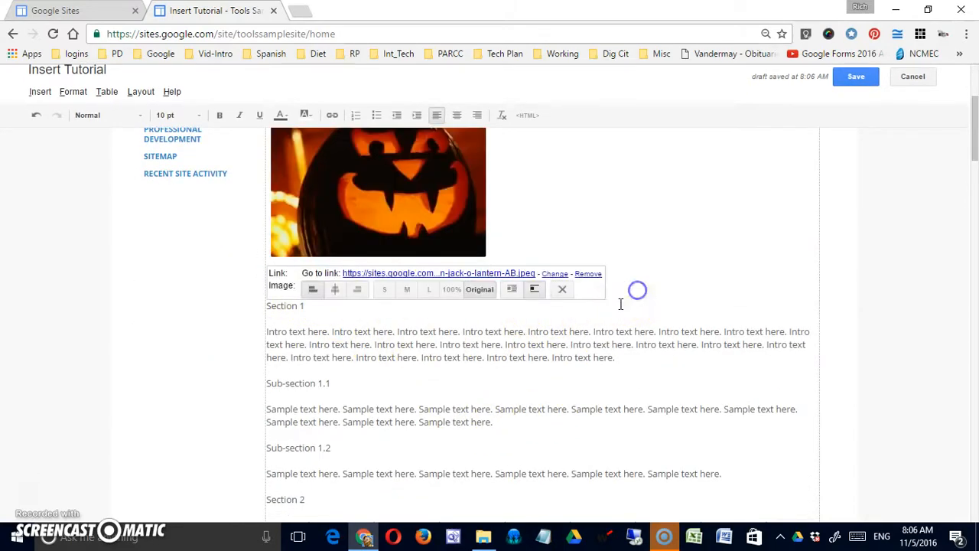
- Try the small, medium, large and 100% sizes on the jack-o-lantern image, and restore its original size
click(384, 289)
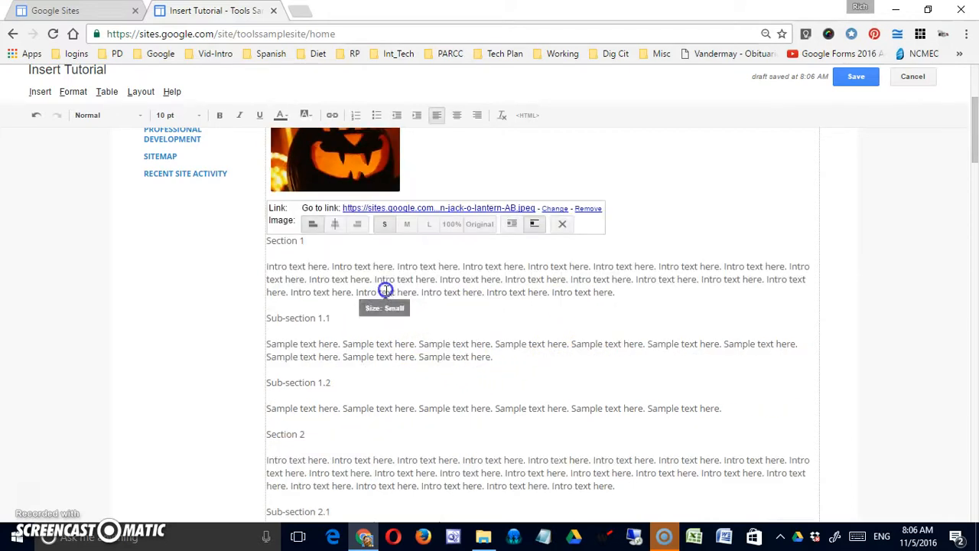
click(406, 223)
click(429, 282)
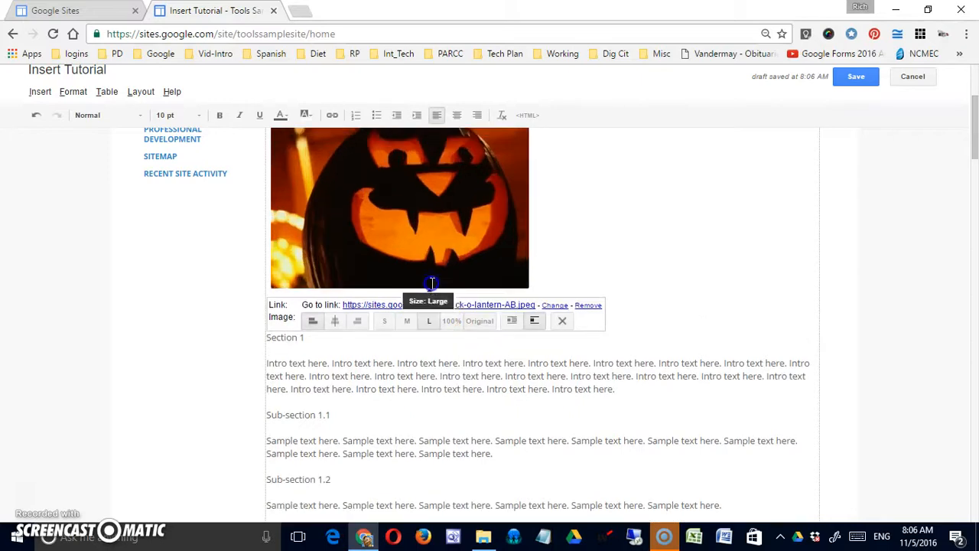
click(451, 322)
scroll(547, 332, down, 5)
scroll(546, 334, up, 3)
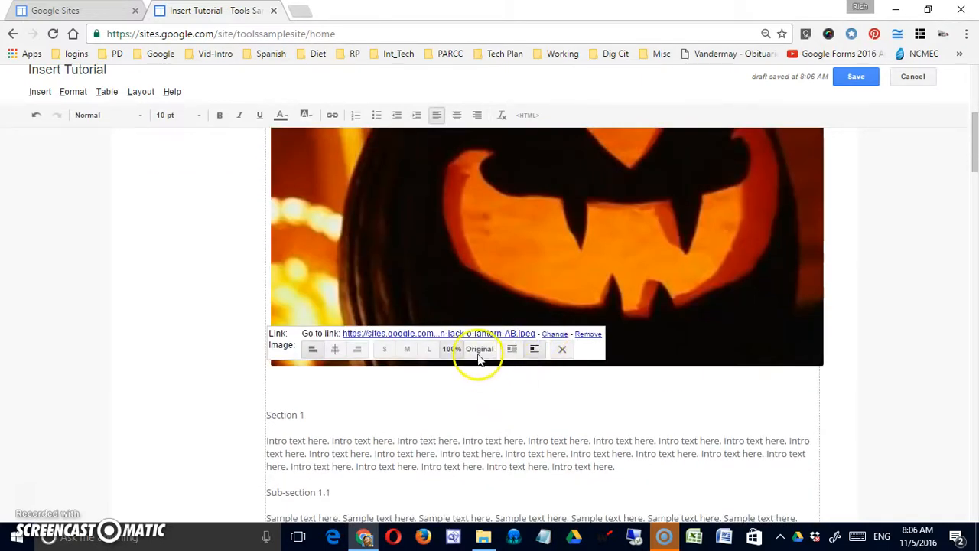
click(480, 349)
scroll(486, 380, up, 4)
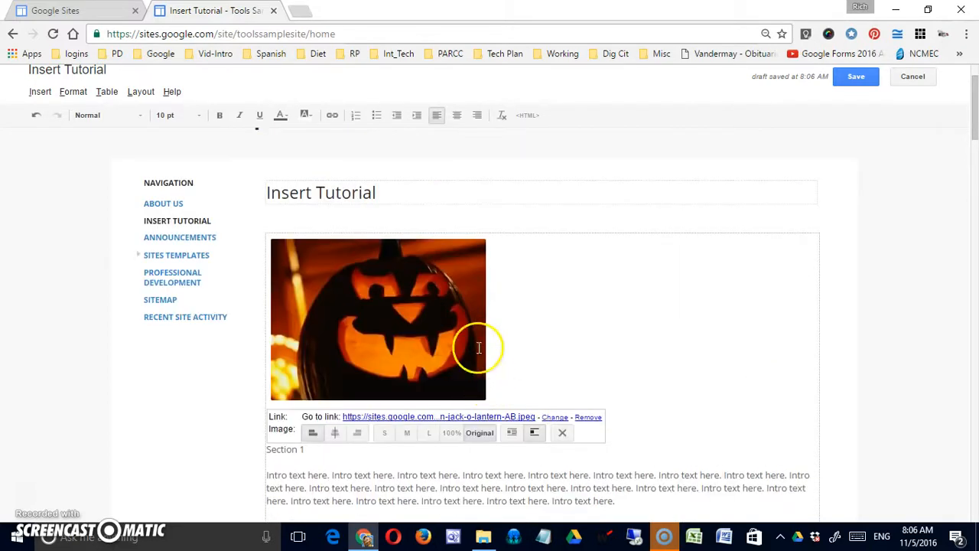
- Turn text wrapping on for the jack-o-lantern image, and switch it back off
click(511, 433)
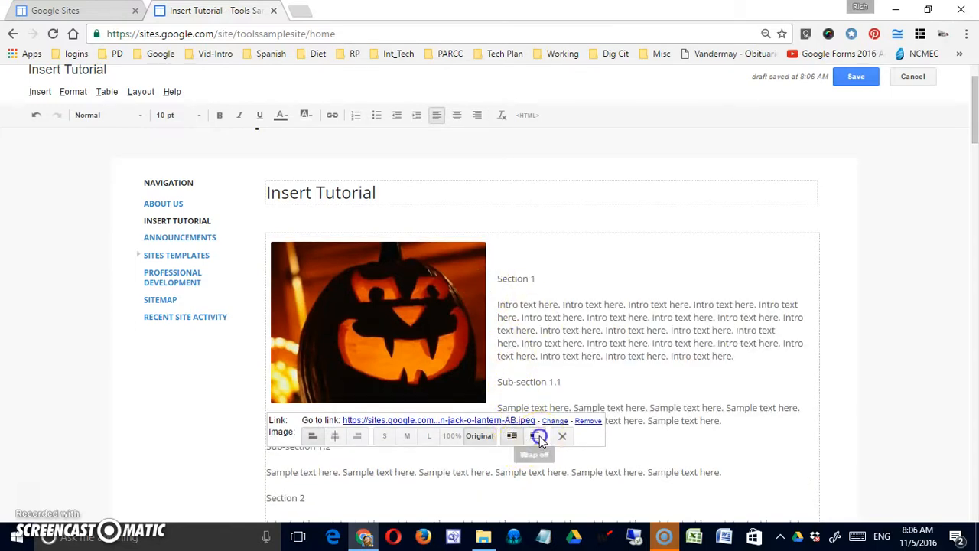
click(534, 436)
click(553, 363)
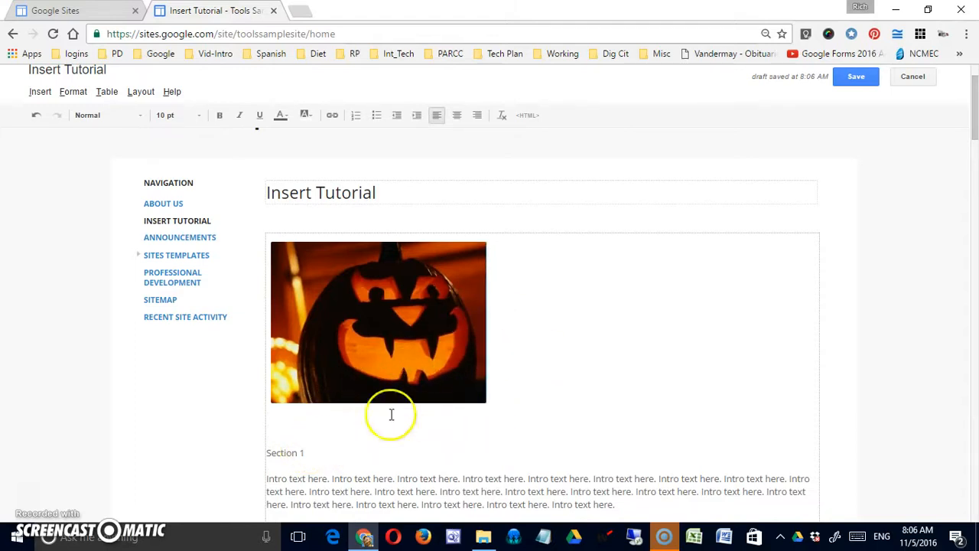
click(413, 357)
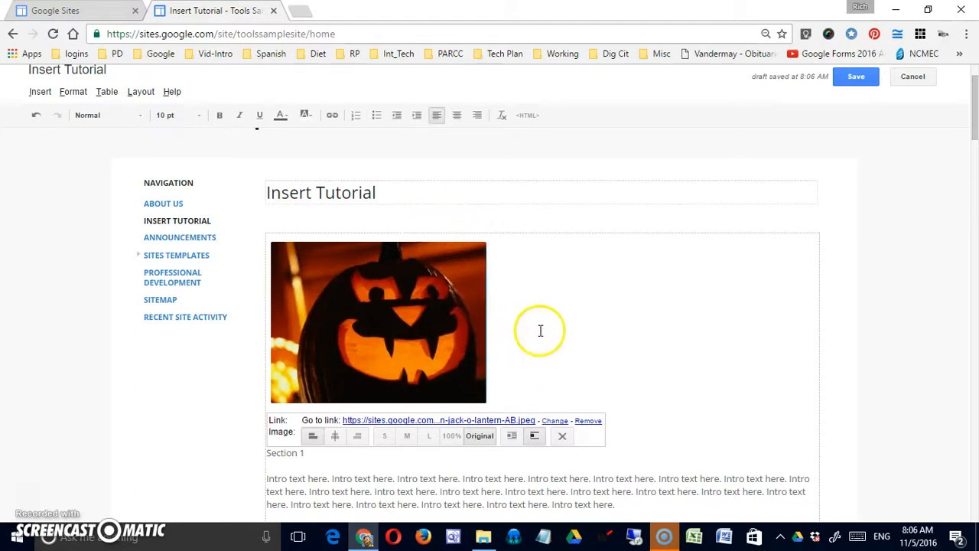
click(562, 442)
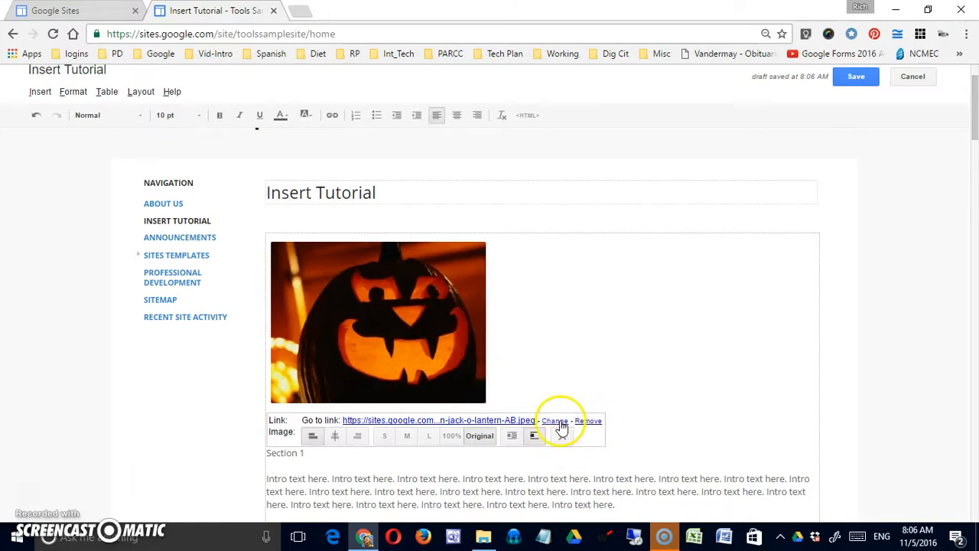
click(599, 333)
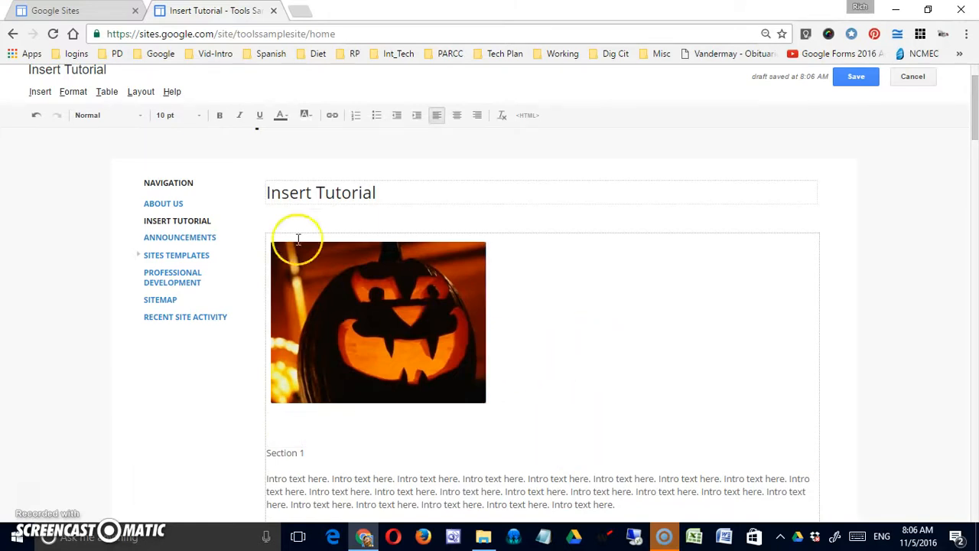
- Start adding another image to the page, using a web address as its source
click(40, 92)
click(54, 132)
click(388, 337)
click(279, 278)
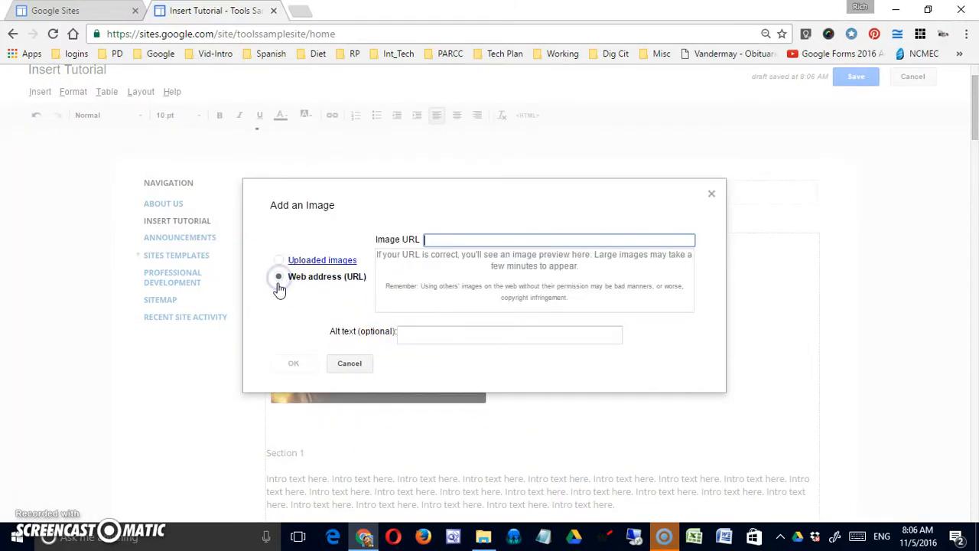
- Open Google Images in a new browser tab and search for "fall"
click(297, 11)
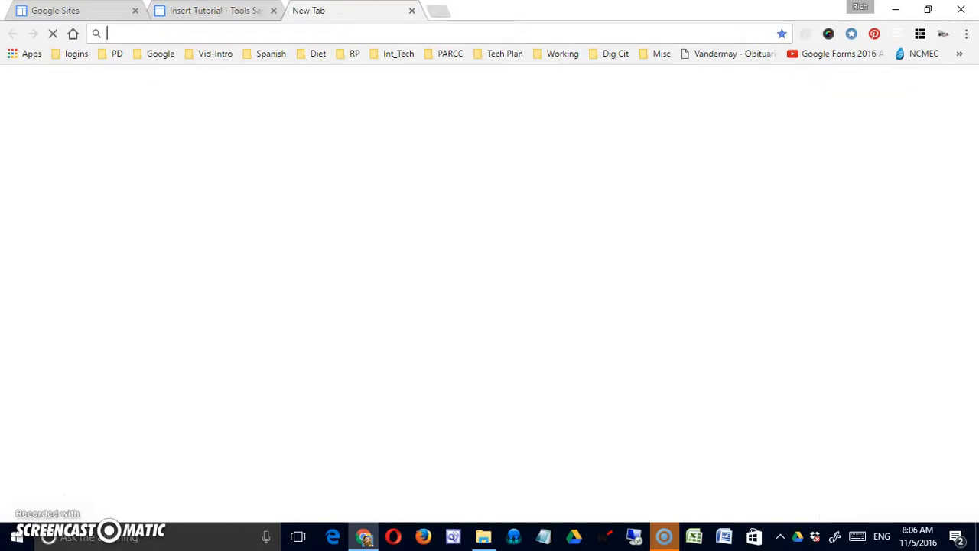
text(image)
key(Return)
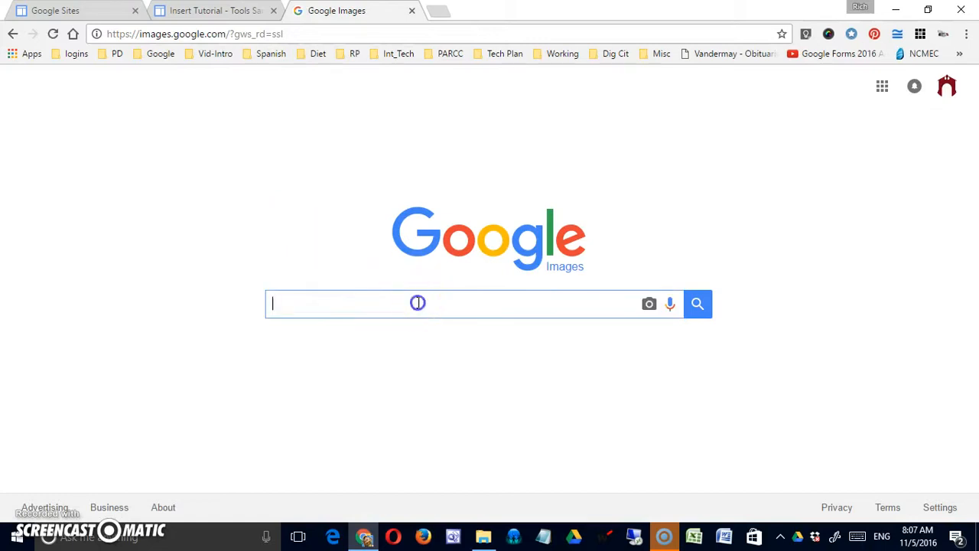
text(fall)
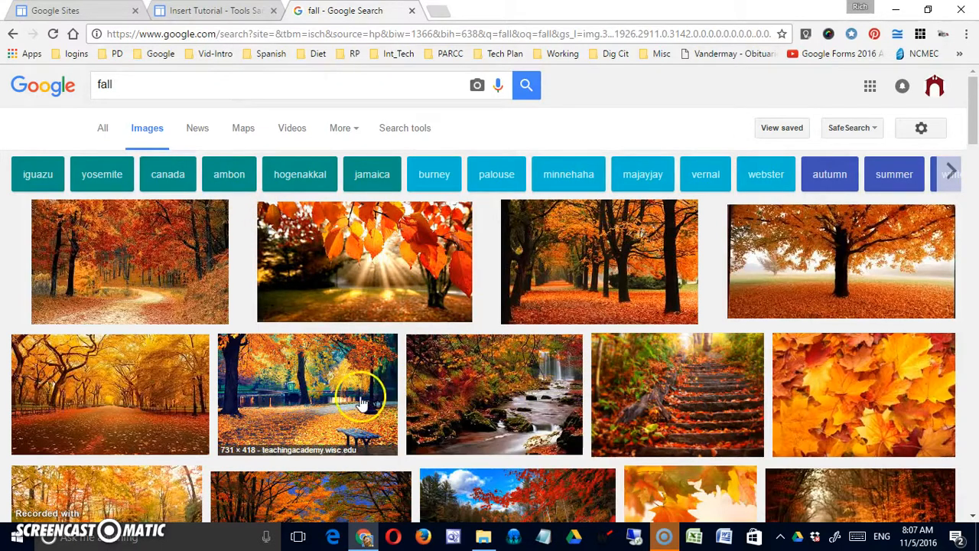
- Open the autumn stream and waterfall picture Fall-Backgrounds-For-Desktop.jpg at full size and copy its web address
click(507, 399)
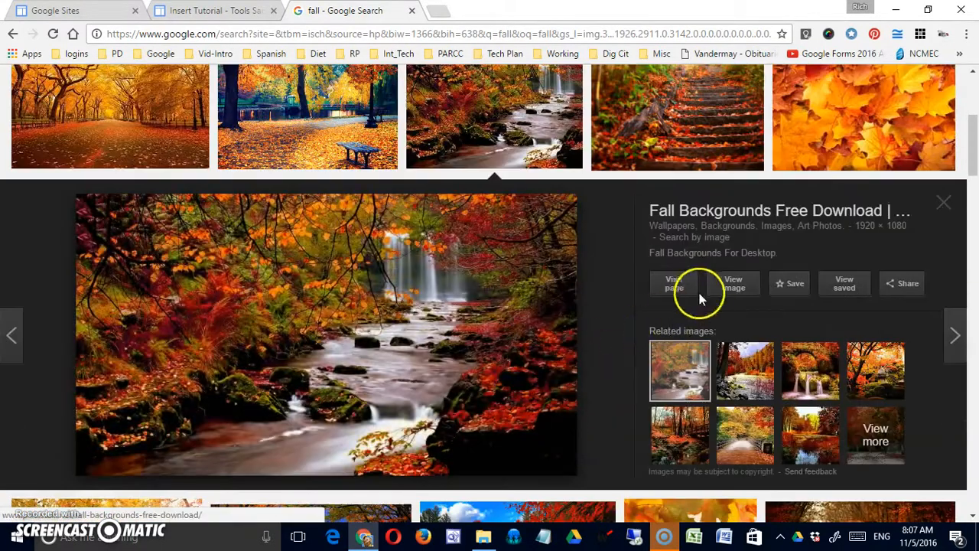
click(732, 285)
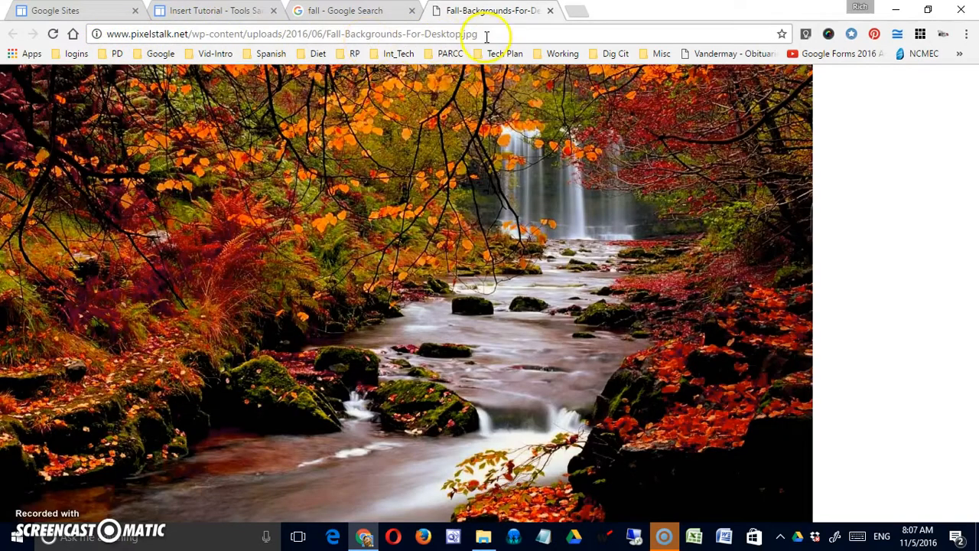
click(486, 35)
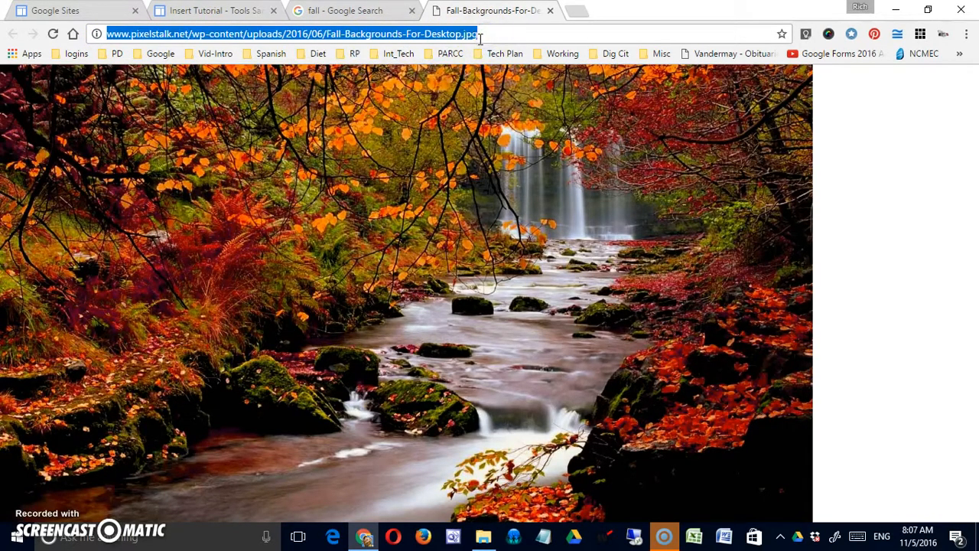
- Return to the Insert Tutorial page and insert the image from the copied web address, with alt text describing the fall stream
click(227, 11)
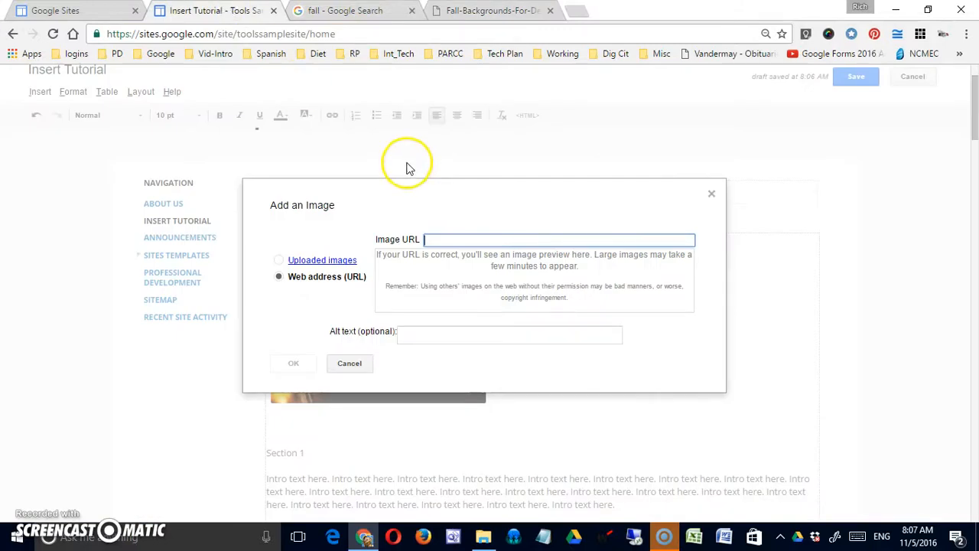
key(ctrl+v)
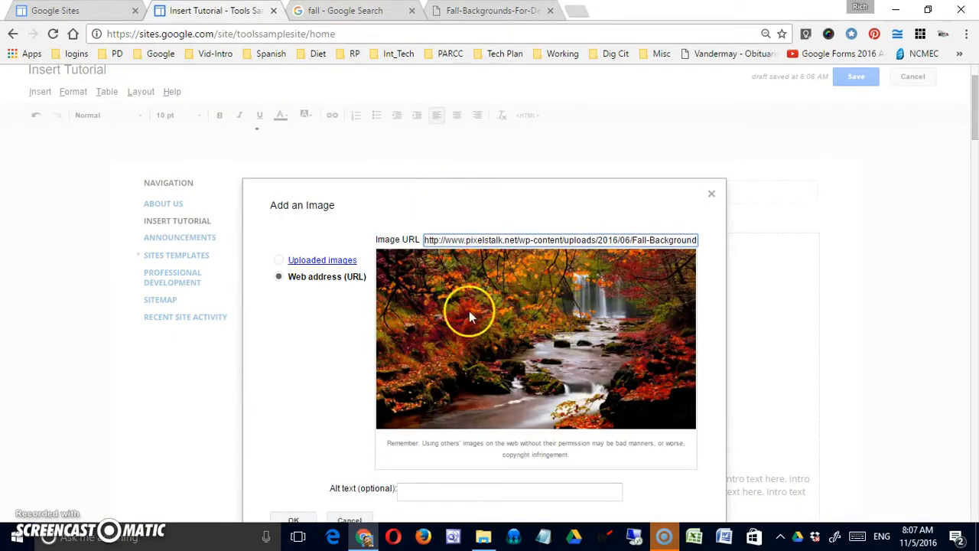
scroll(543, 327, down, 3)
click(490, 275)
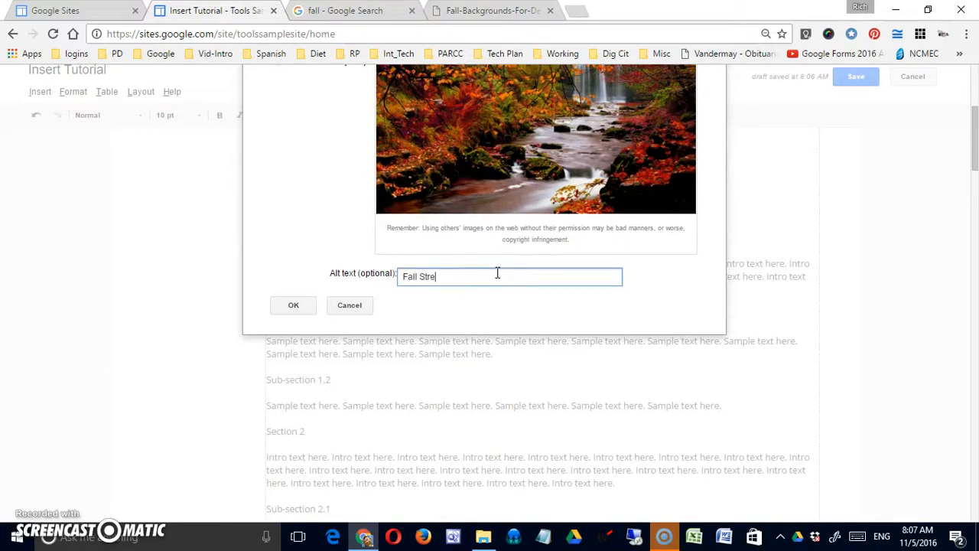
click(293, 305)
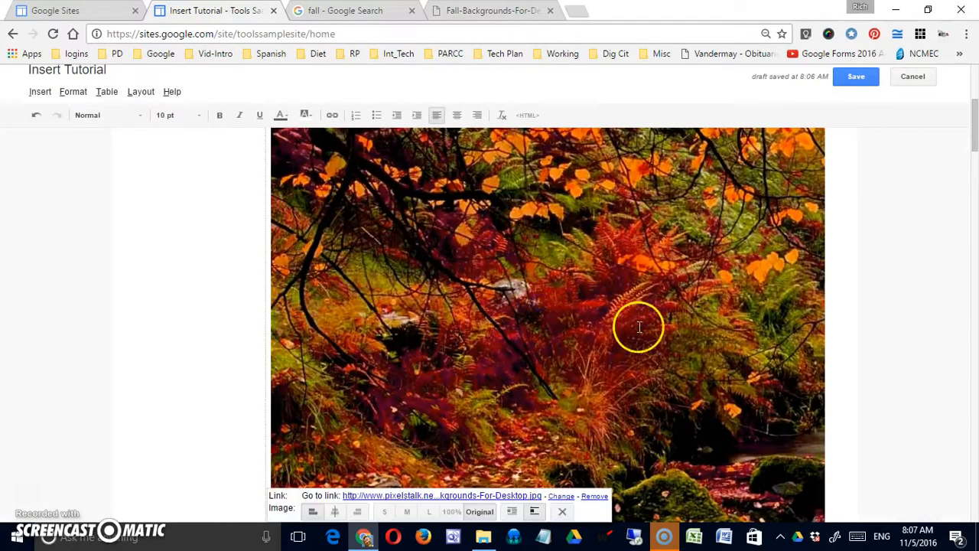
scroll(610, 306, down, 5)
scroll(677, 338, up, 1)
scroll(680, 336, up, 1)
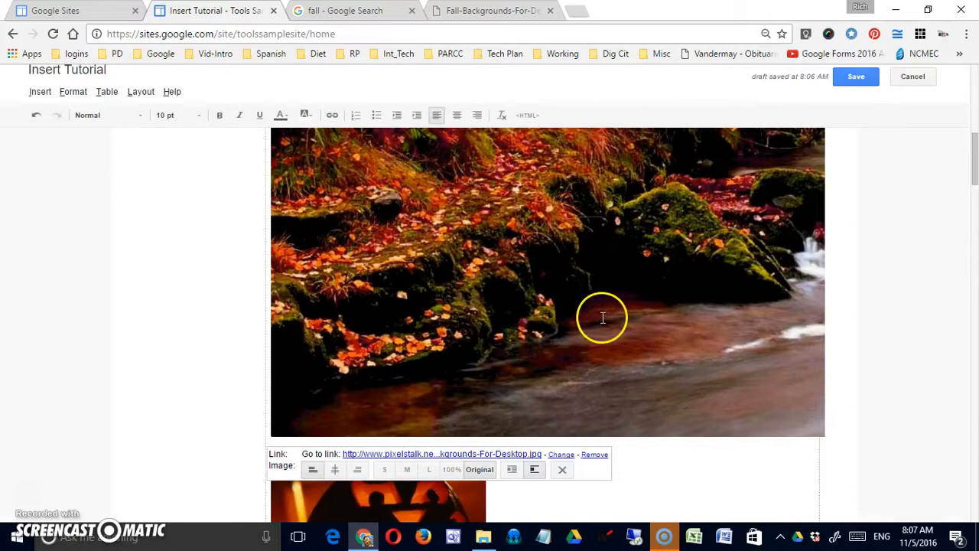
- Resize the fall stream image to small and then to medium
click(385, 469)
scroll(498, 413, up, 10)
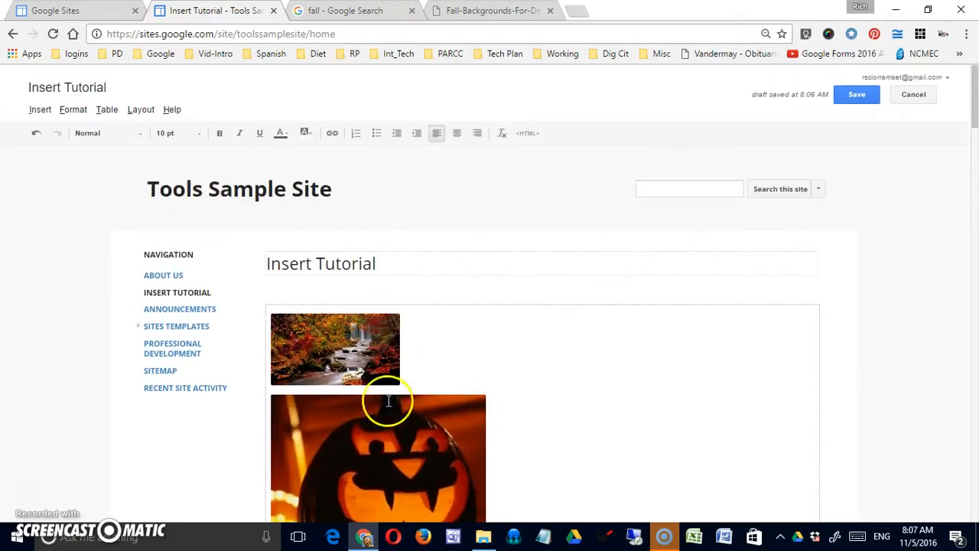
click(375, 360)
click(412, 420)
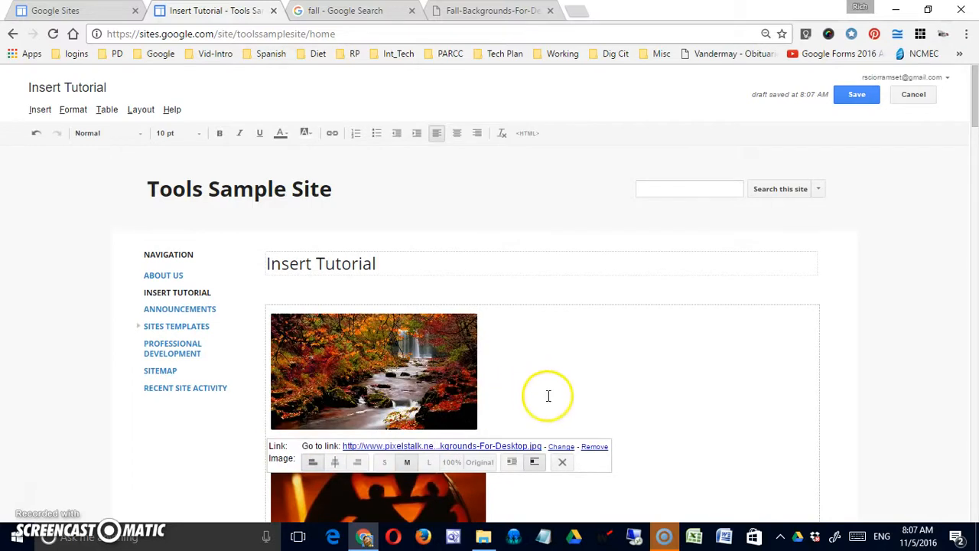
scroll(547, 395, down, 3)
click(548, 397)
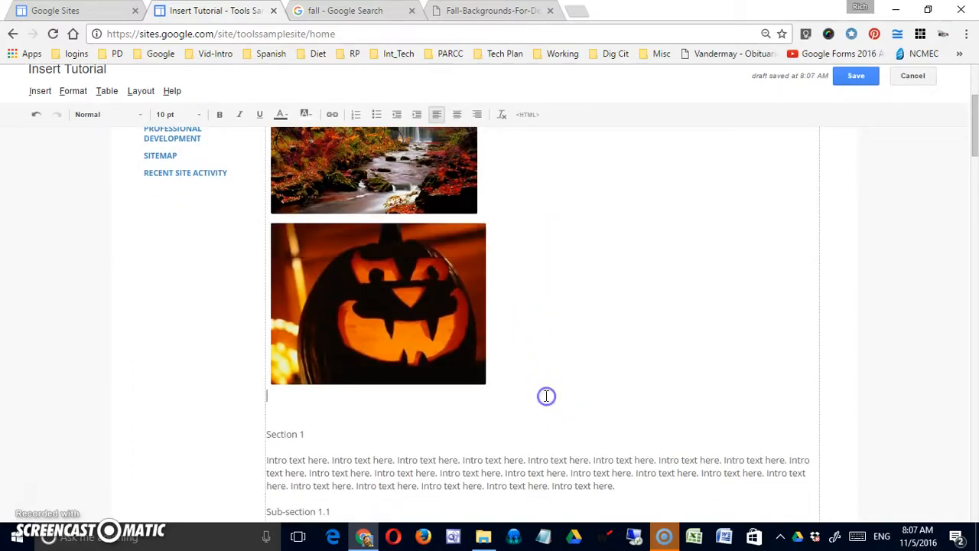
scroll(520, 379, up, 4)
click(435, 388)
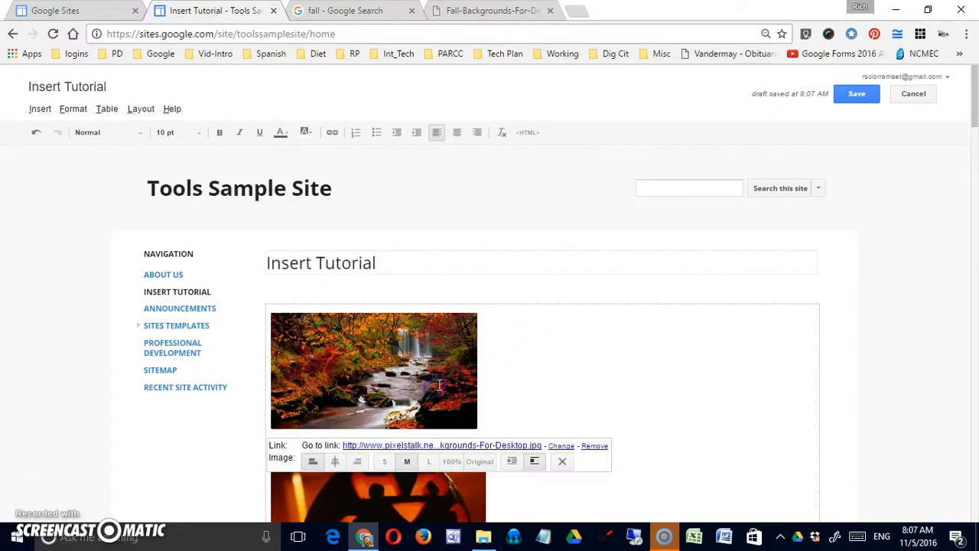
- Remove the jack-o'-lantern image from the Insert Tutorial page
scroll(443, 383, down, 5)
click(446, 313)
click(436, 243)
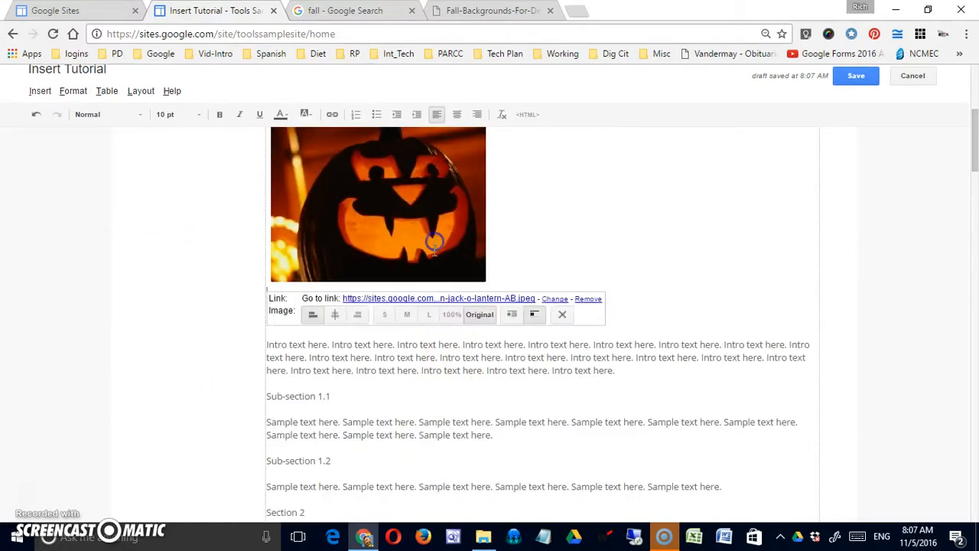
click(410, 233)
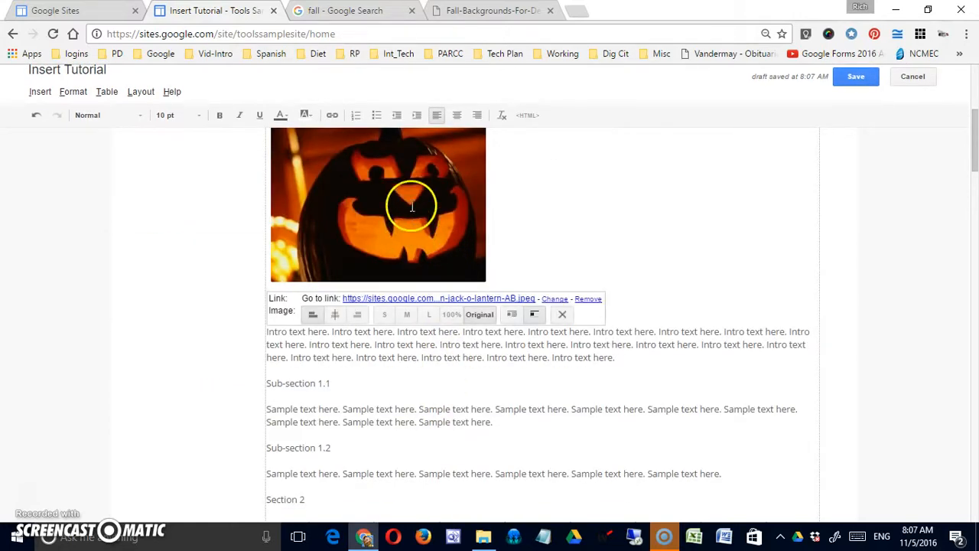
click(563, 314)
- Remove the fall stream image and add an empty line above Section 1
scroll(452, 281, up, 4)
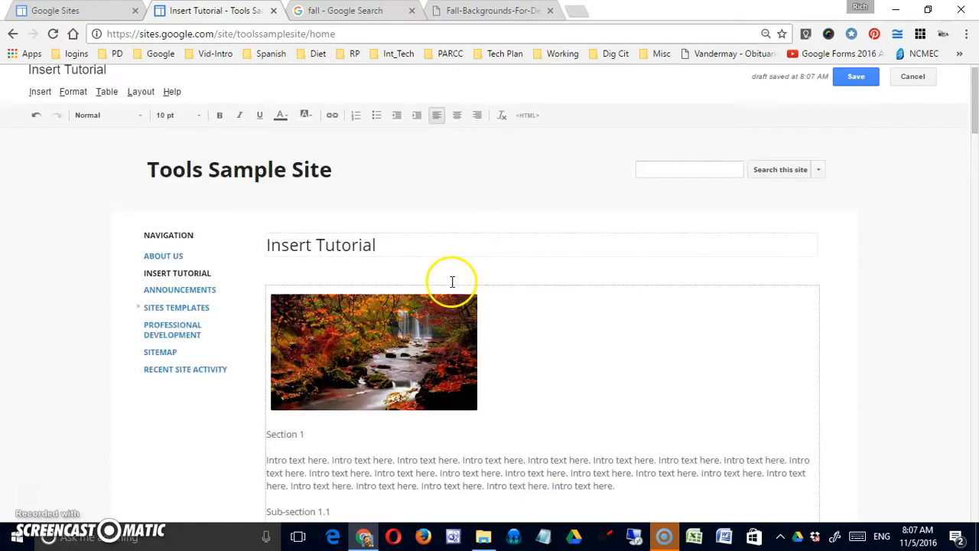
click(387, 354)
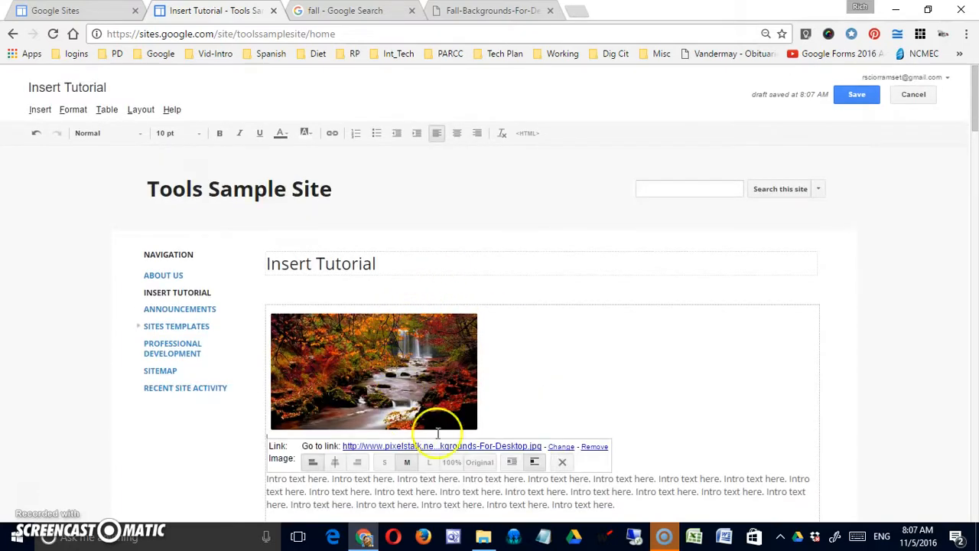
click(562, 462)
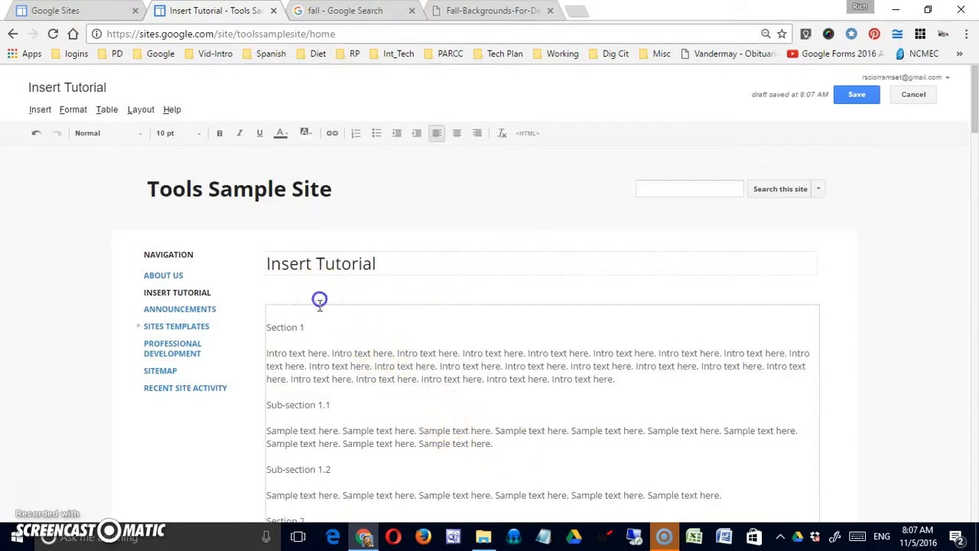
key(Return)
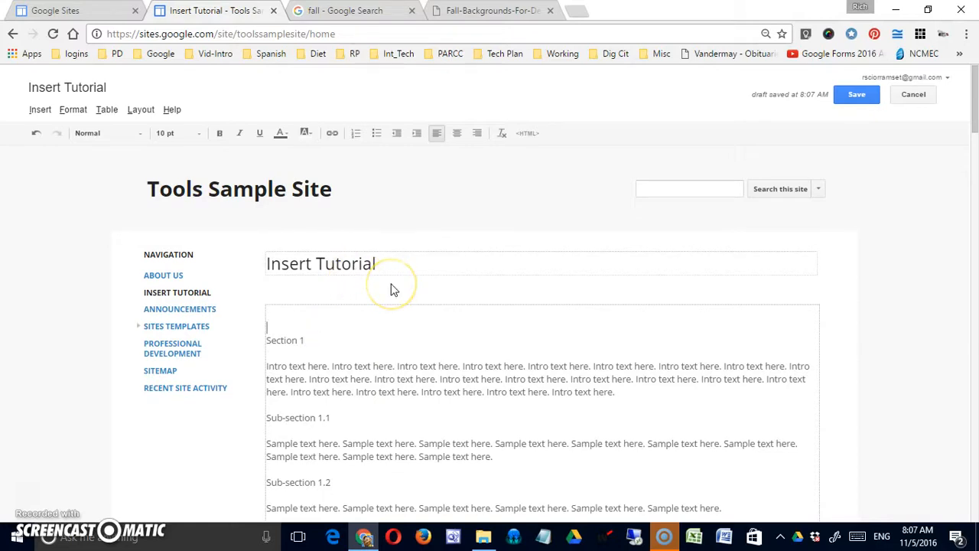
click(40, 109)
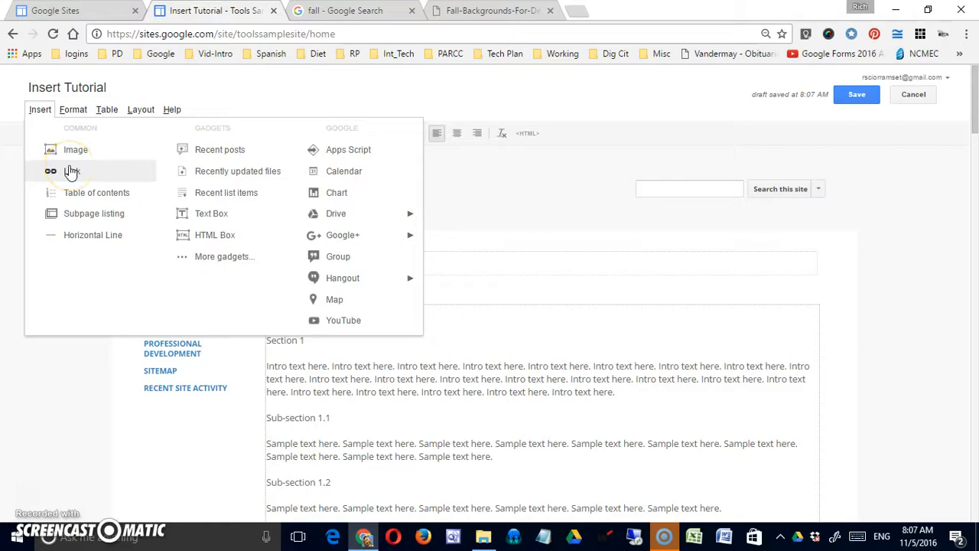
click(303, 114)
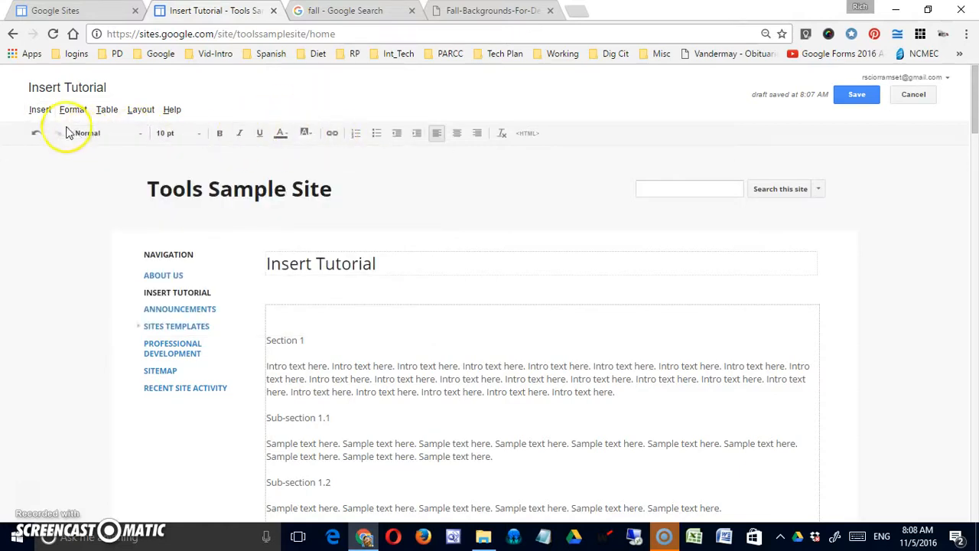
click(40, 109)
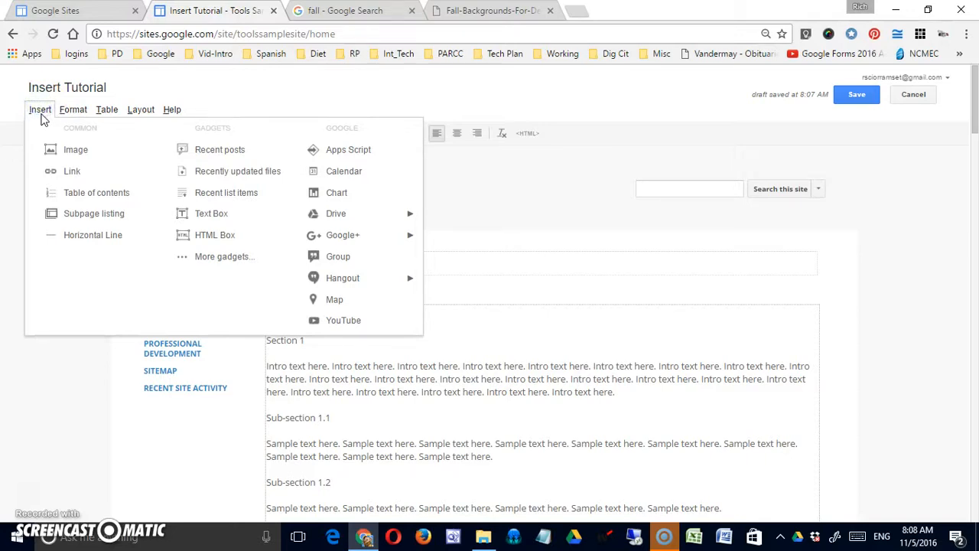
click(109, 216)
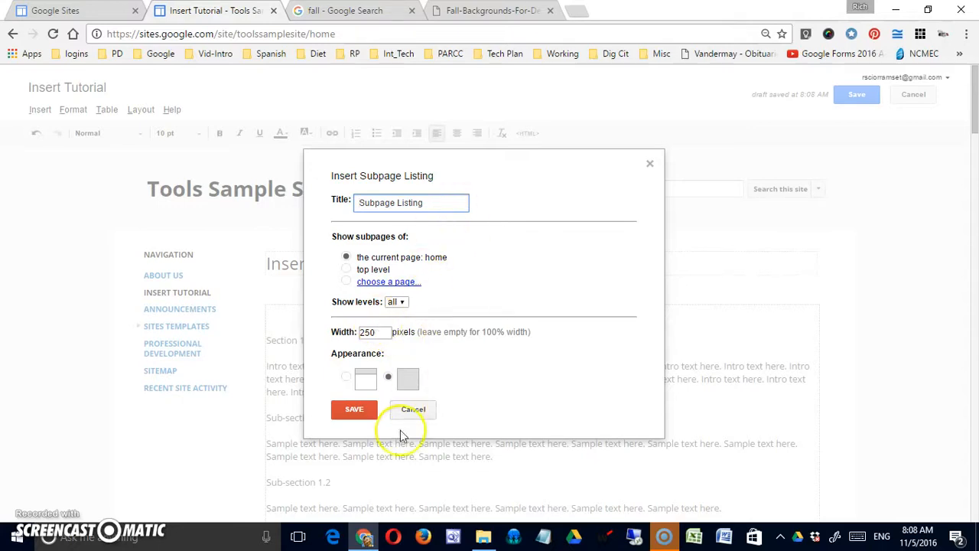
click(414, 411)
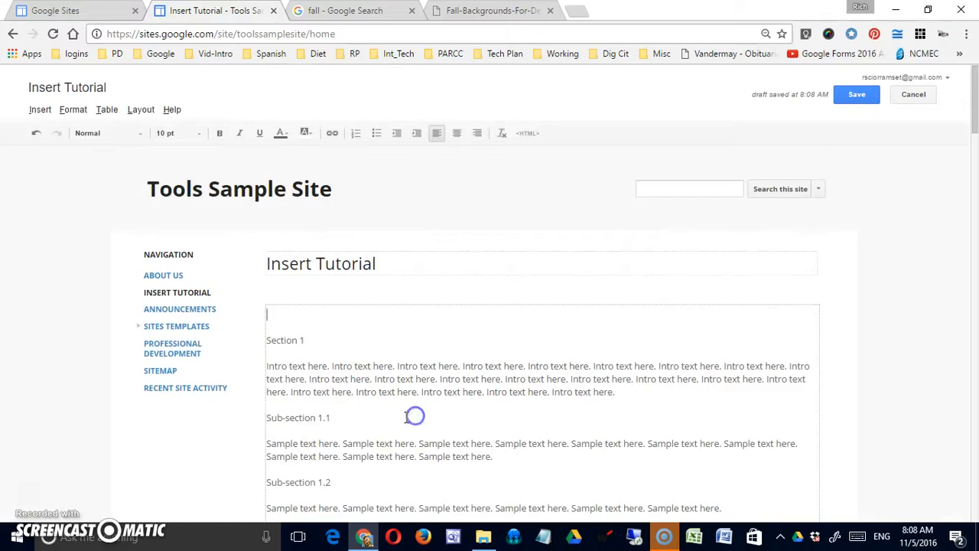
- Expand Sites Templates in the site navigation and open that page for editing
click(138, 329)
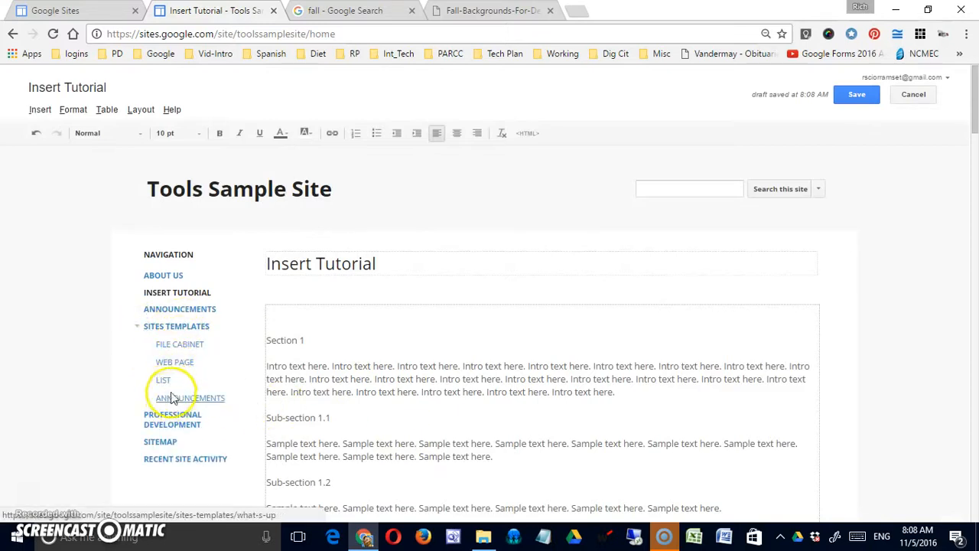
click(181, 329)
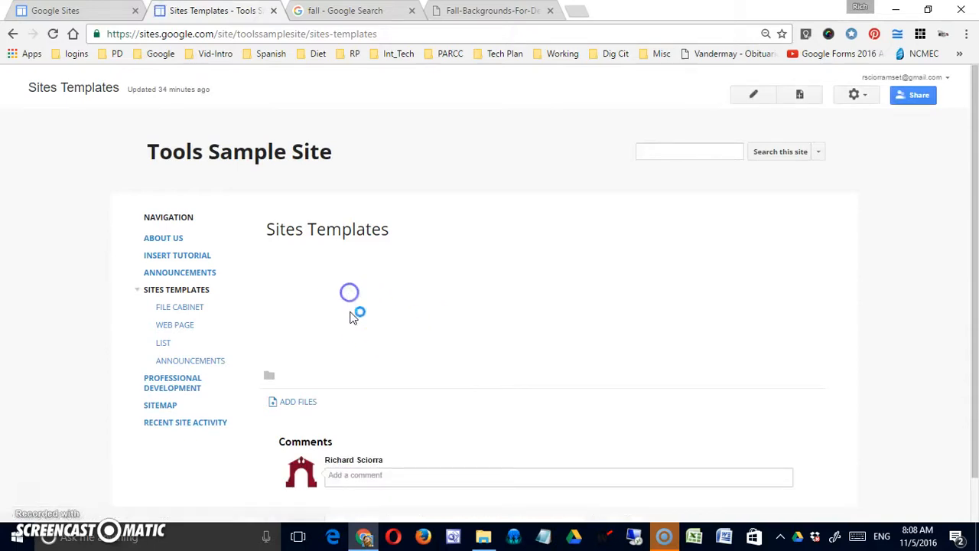
click(753, 94)
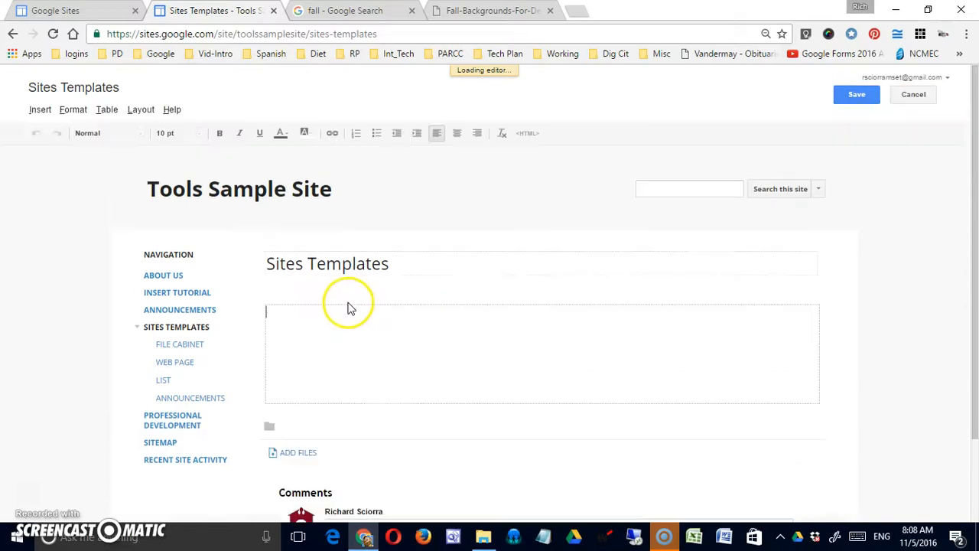
- Start a subpage listing, try the top level and choose-a-page sources, and set it to show subpages of the current page
click(37, 108)
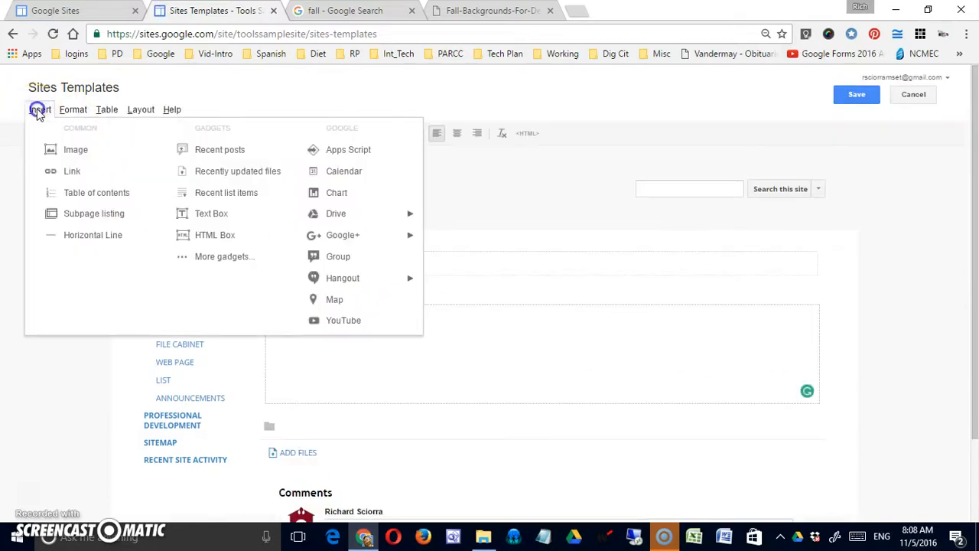
click(98, 213)
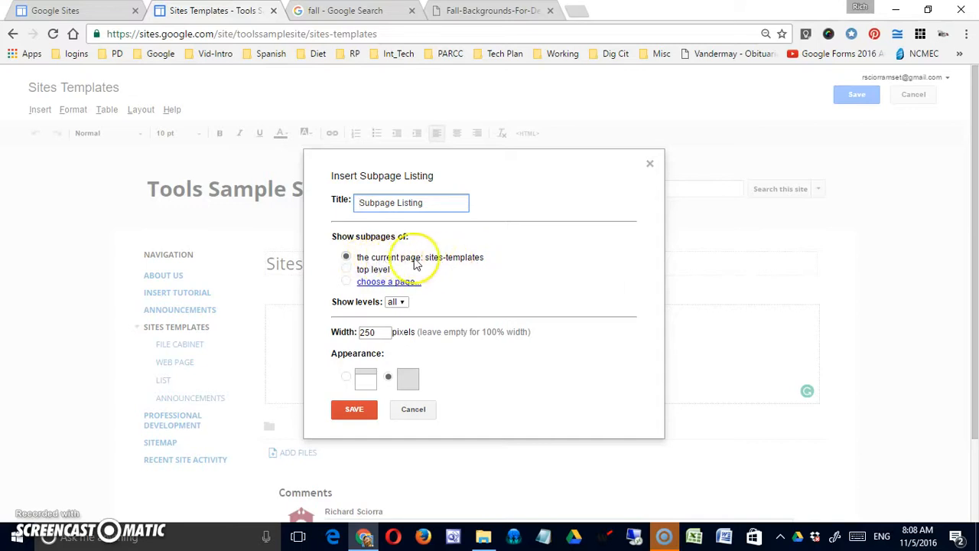
click(348, 269)
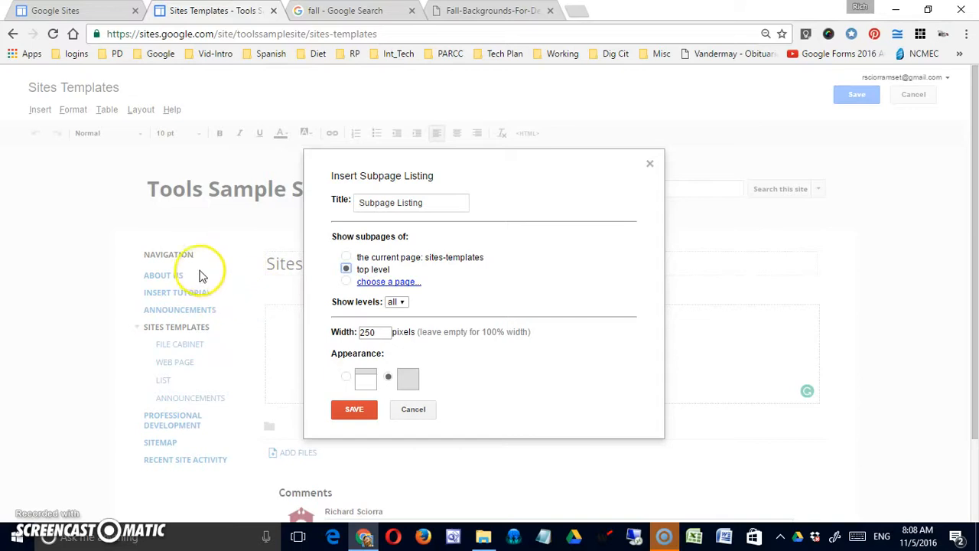
click(374, 282)
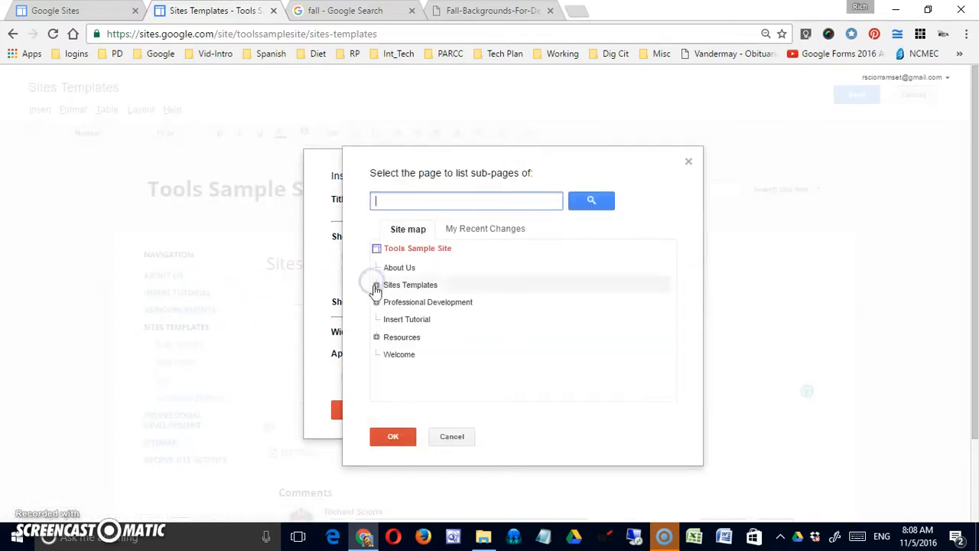
click(452, 436)
click(350, 257)
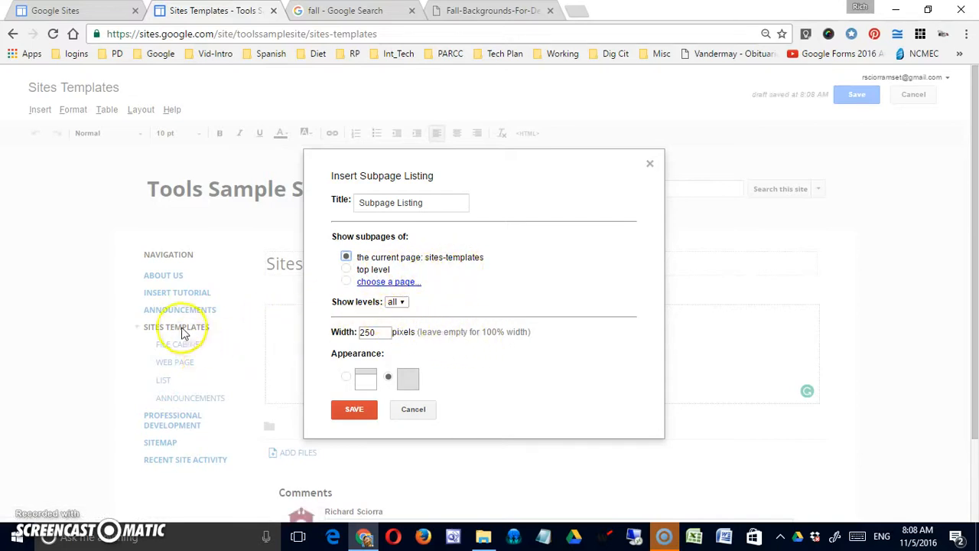
- Review the available Show levels choices for the subpage listing and keep all levels
click(401, 302)
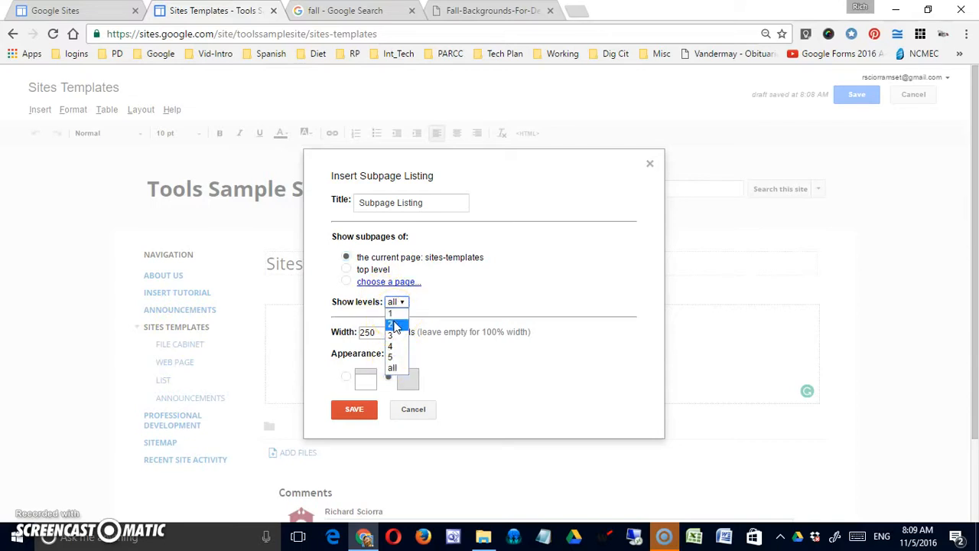
click(396, 337)
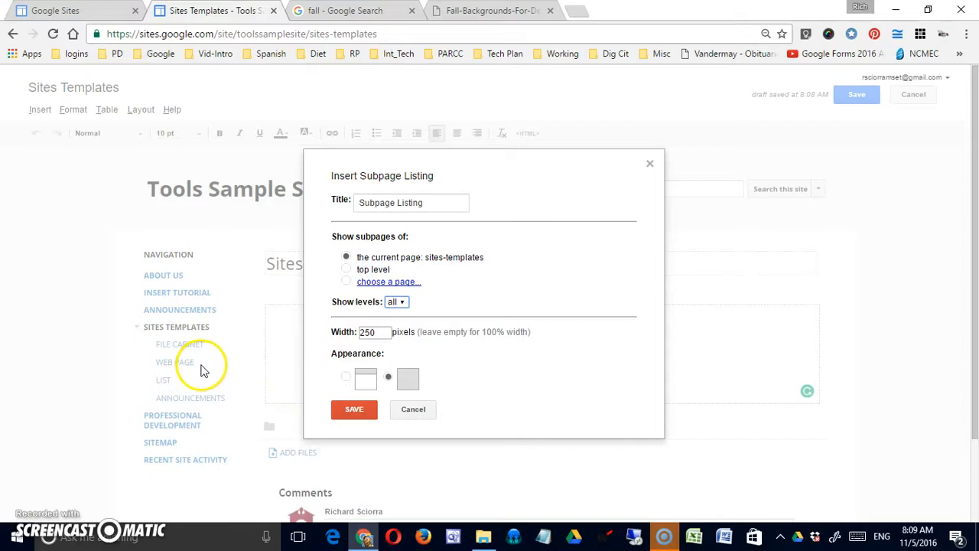
click(404, 303)
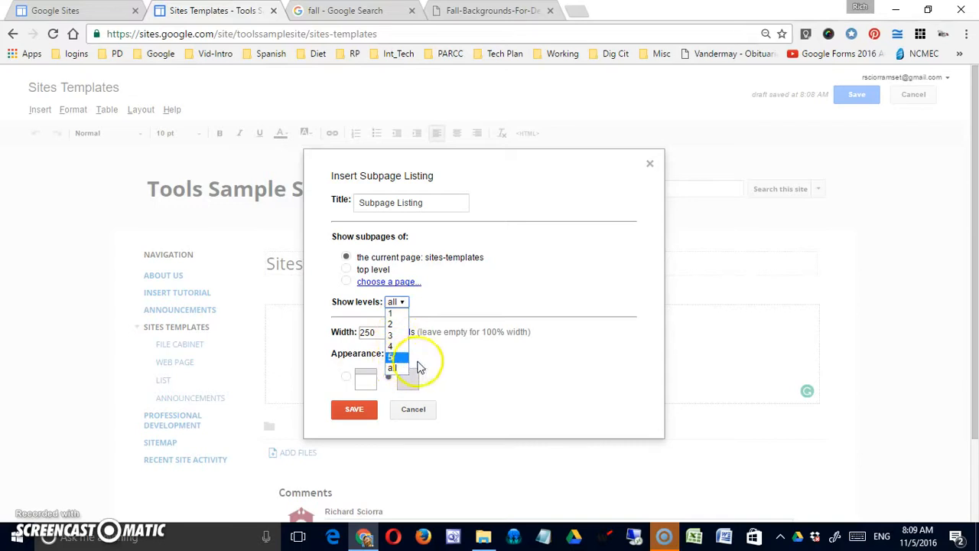
click(489, 330)
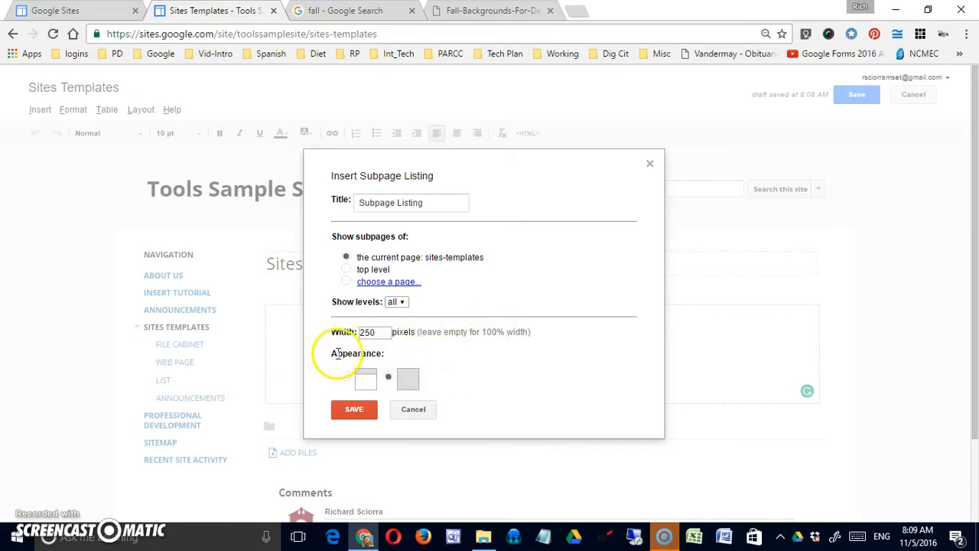
- Clear the listing's width for 100%, choose the appearance with a title bar, insert the listing and save the page
double_click(389, 334)
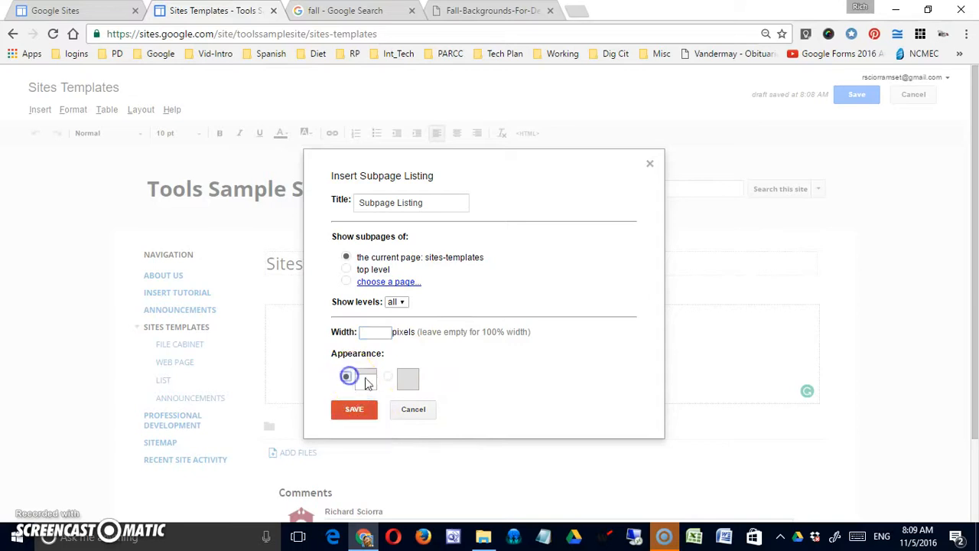
click(390, 380)
click(355, 409)
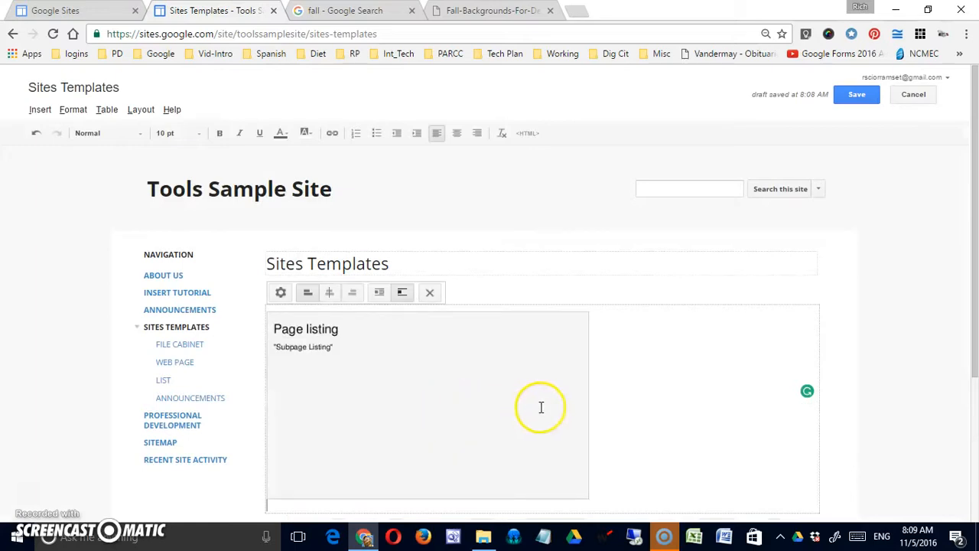
click(856, 96)
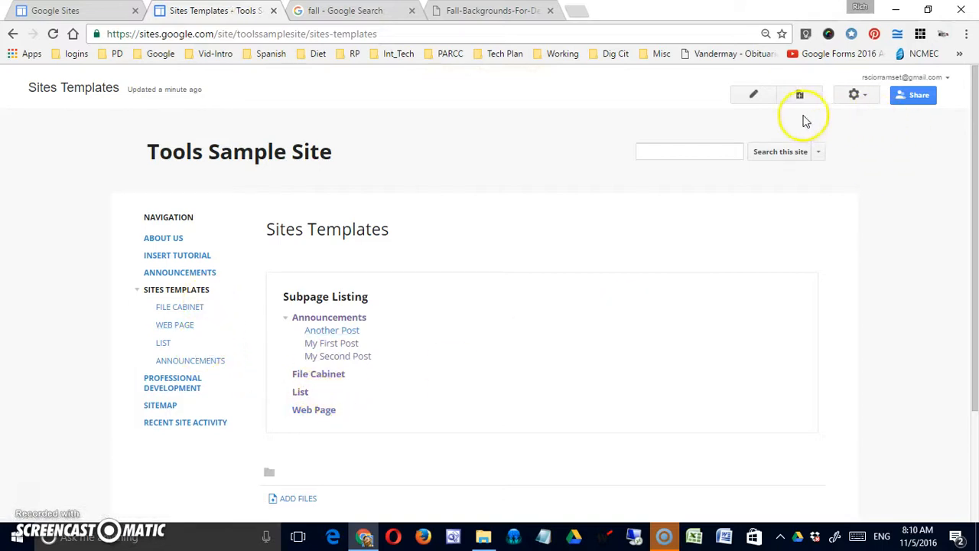
- Edit the page again, set the subpage listing's width to 200 pixels, and save the page
click(753, 94)
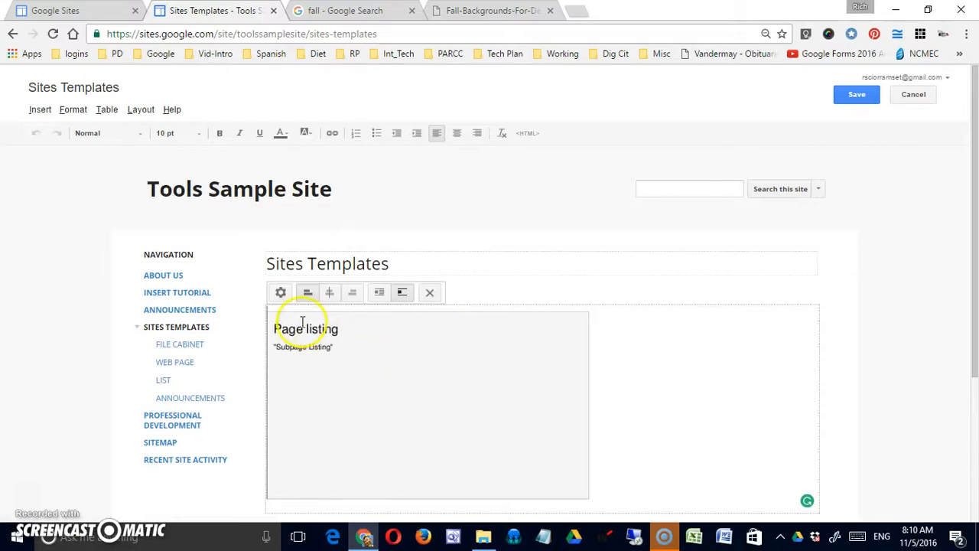
click(282, 294)
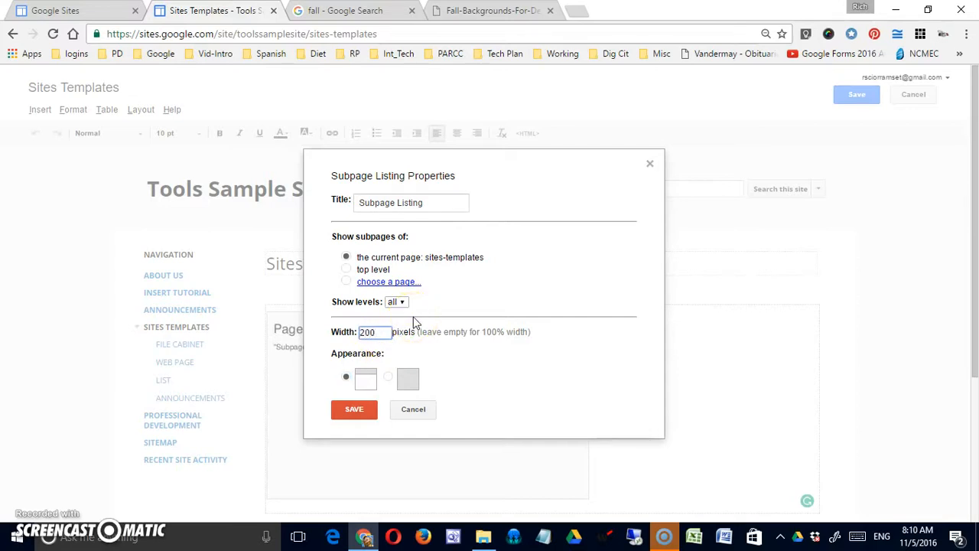
click(355, 409)
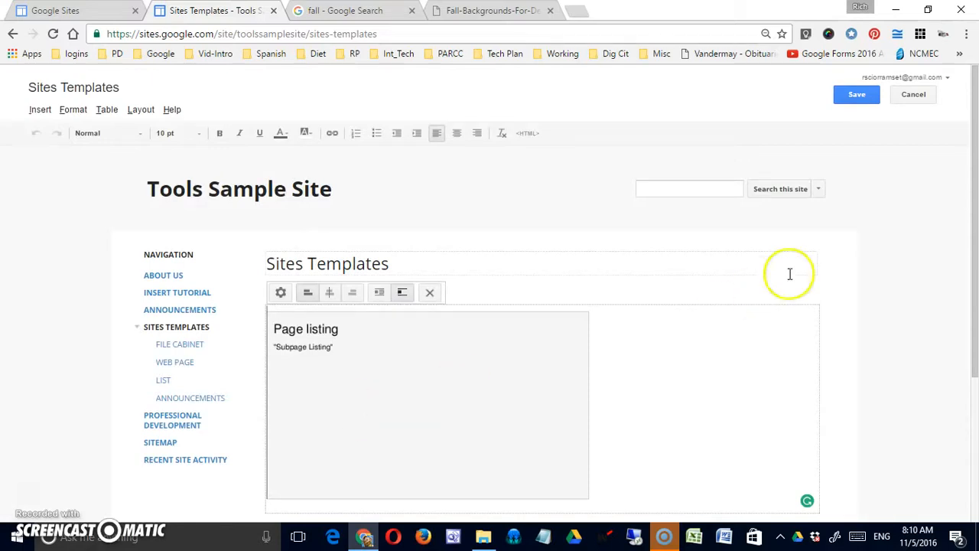
click(858, 94)
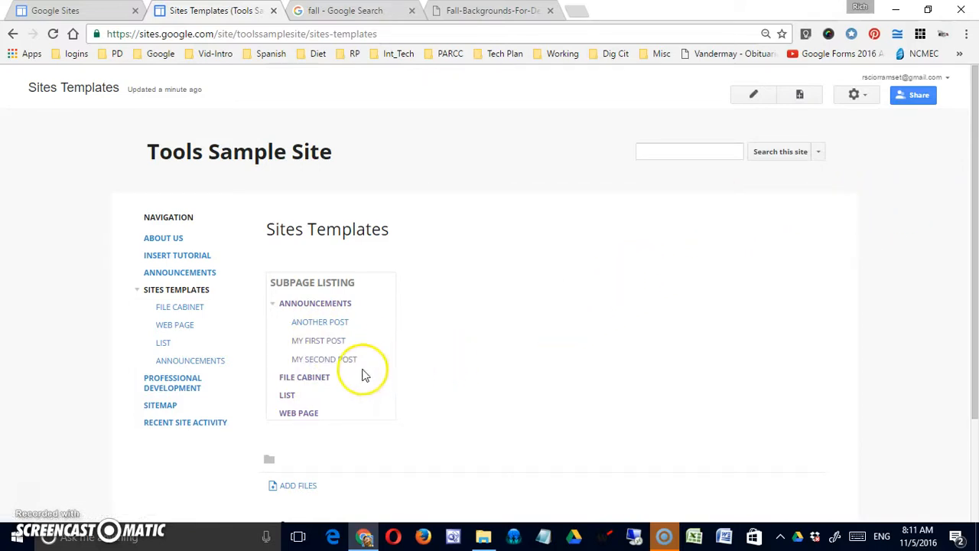
- Edit the Sites Templates page, remove its subpage listing, and save the page
click(753, 94)
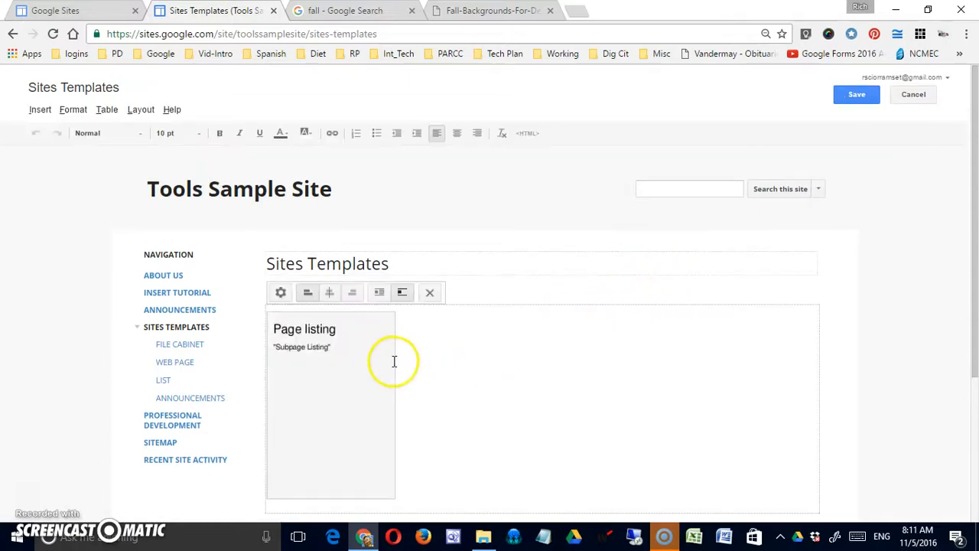
click(430, 292)
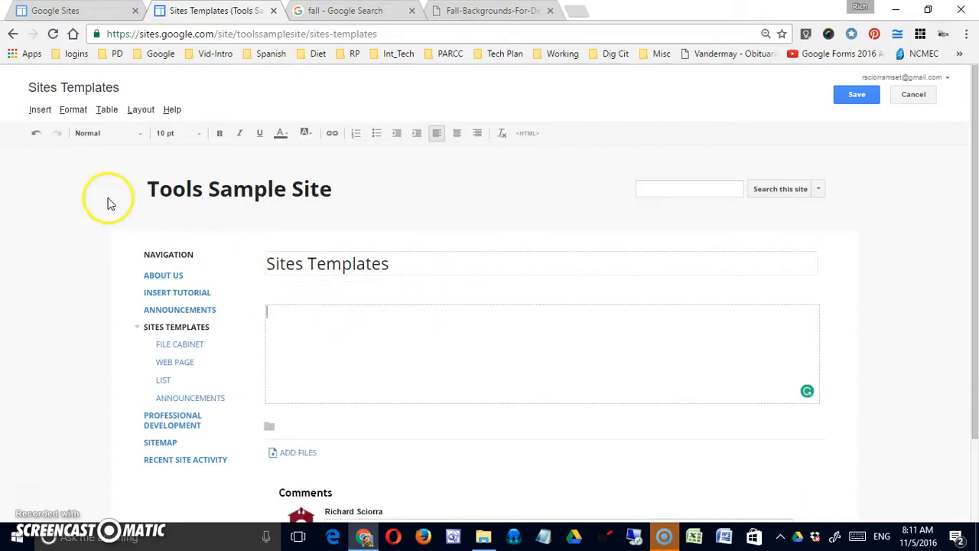
click(41, 111)
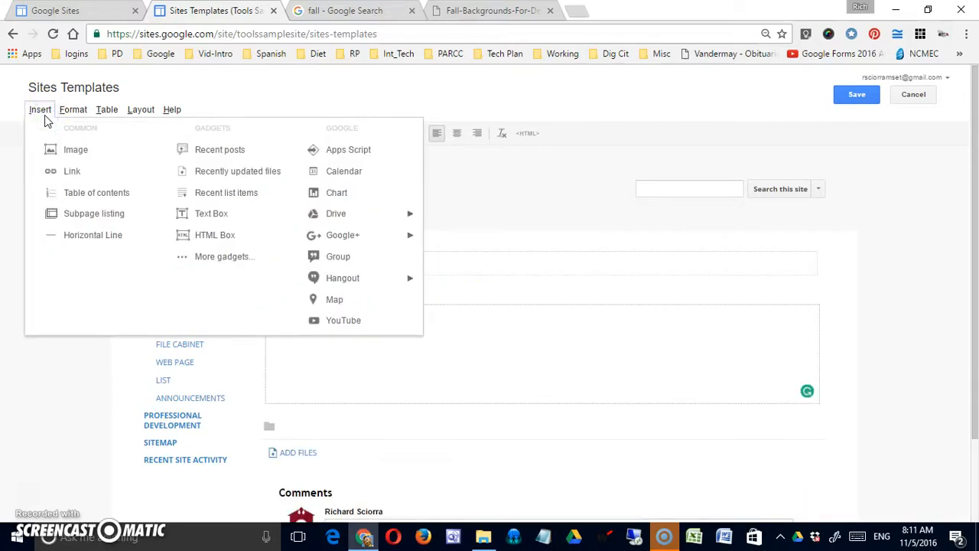
click(536, 260)
click(856, 95)
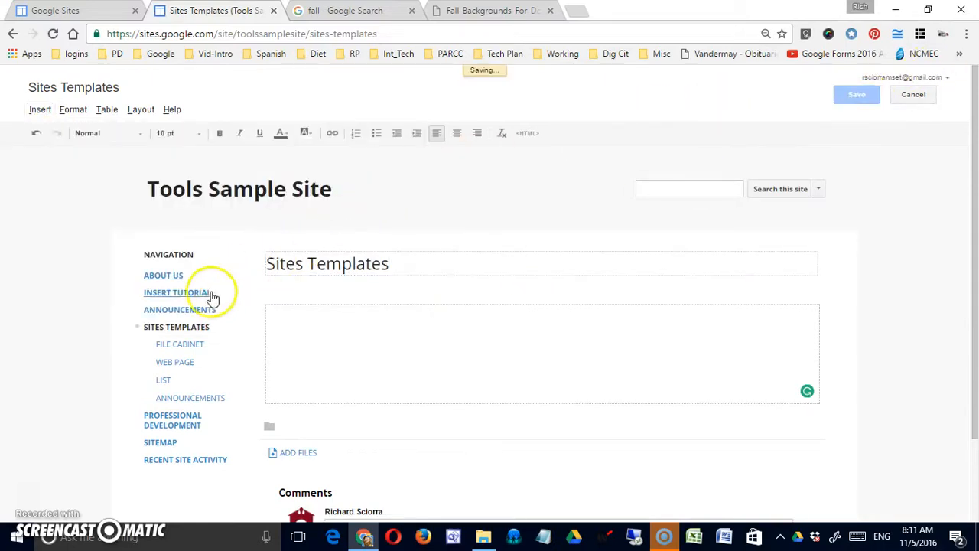
- Open the site's Insert Tutorial page with its recovered draft in edit mode
click(177, 287)
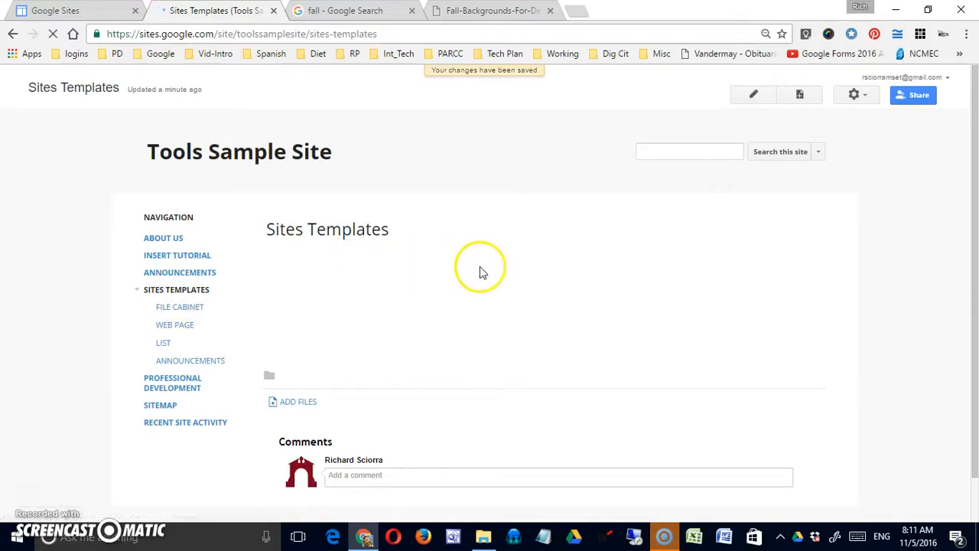
click(201, 256)
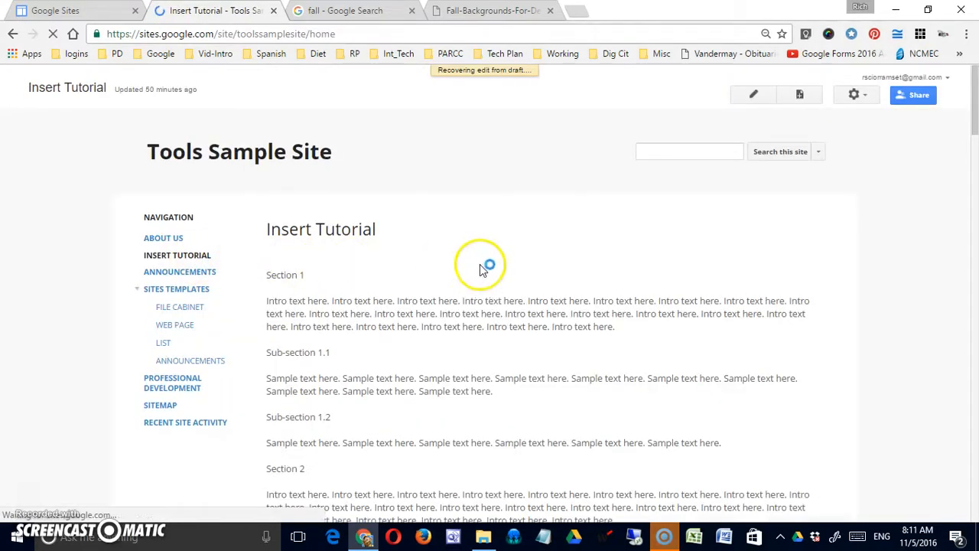
scroll(485, 267, down, 1)
scroll(487, 269, down, 1)
scroll(485, 262, up, 2)
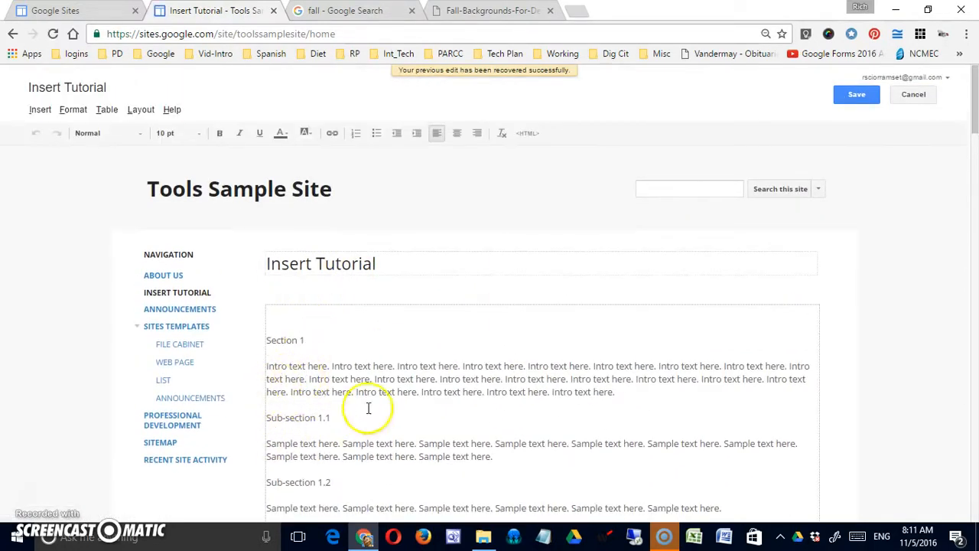
- Add two blank lines after the Sub-section 1.2 text and insert a horizontal line above Section 2
scroll(416, 371, down, 2)
scroll(409, 370, down, 2)
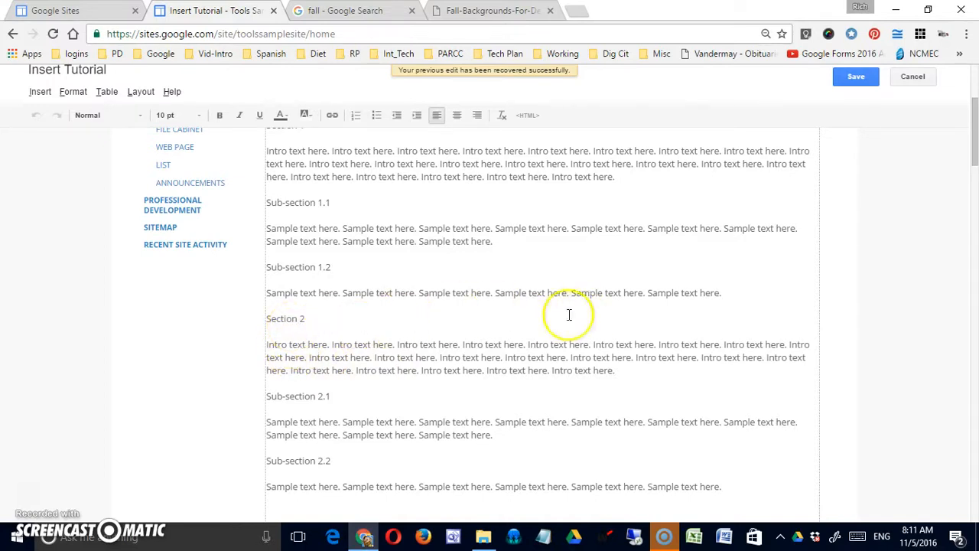
key(Return)
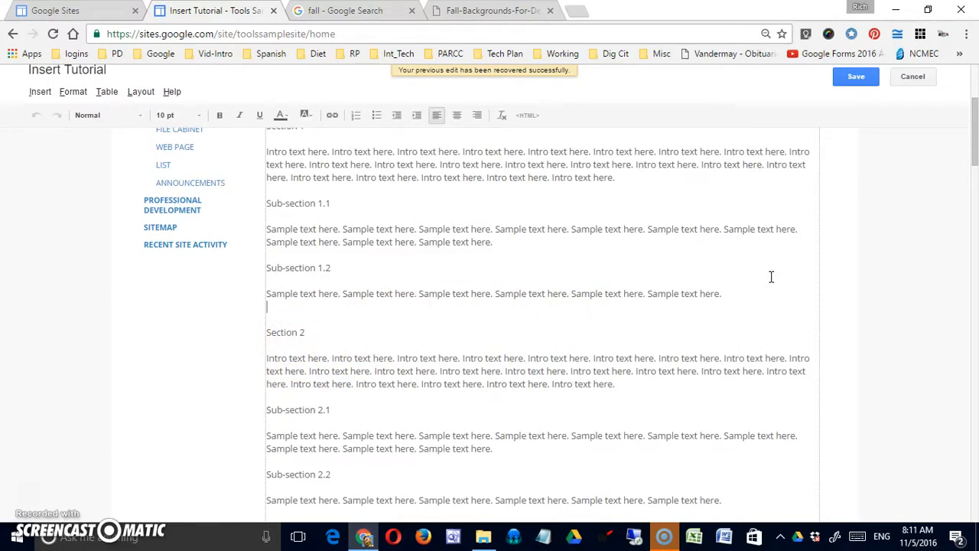
key(Return)
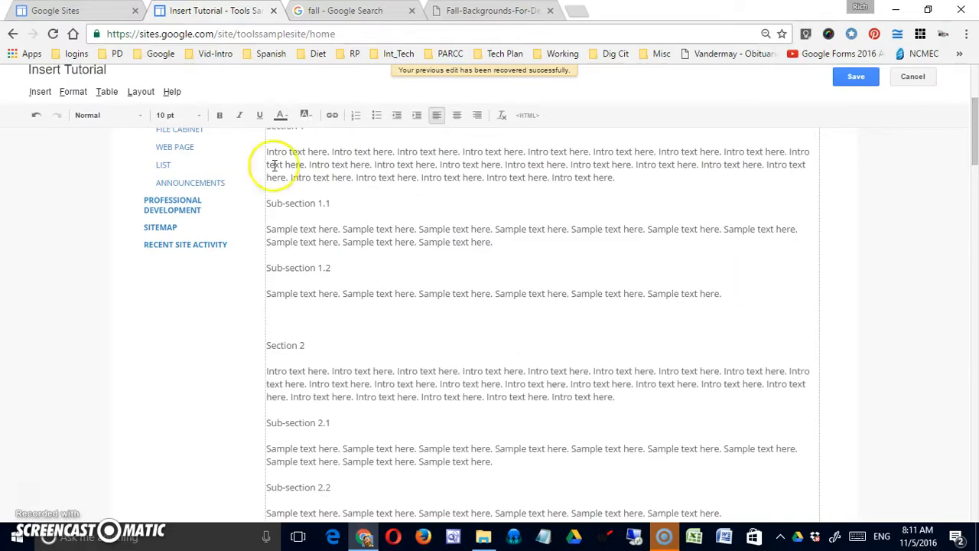
click(40, 91)
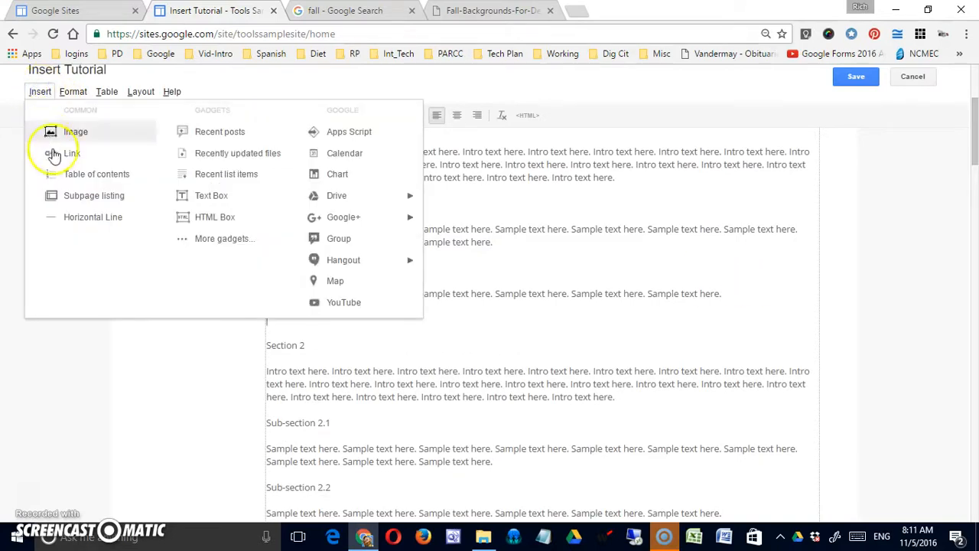
click(88, 217)
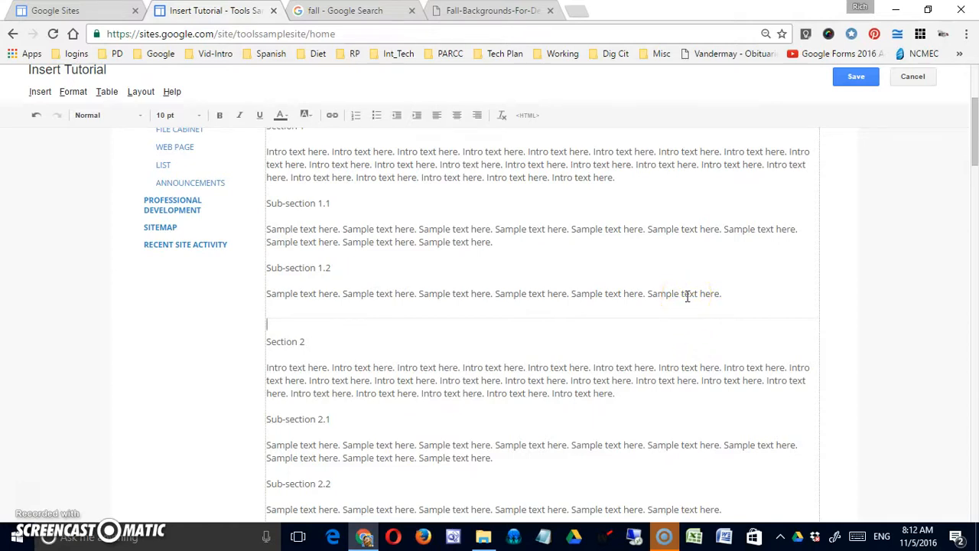
- Remove the horizontal line and extra spacing above Section 2, and return to the start of the page content
key(BackSpace)
scroll(686, 228, up, 3)
click(390, 312)
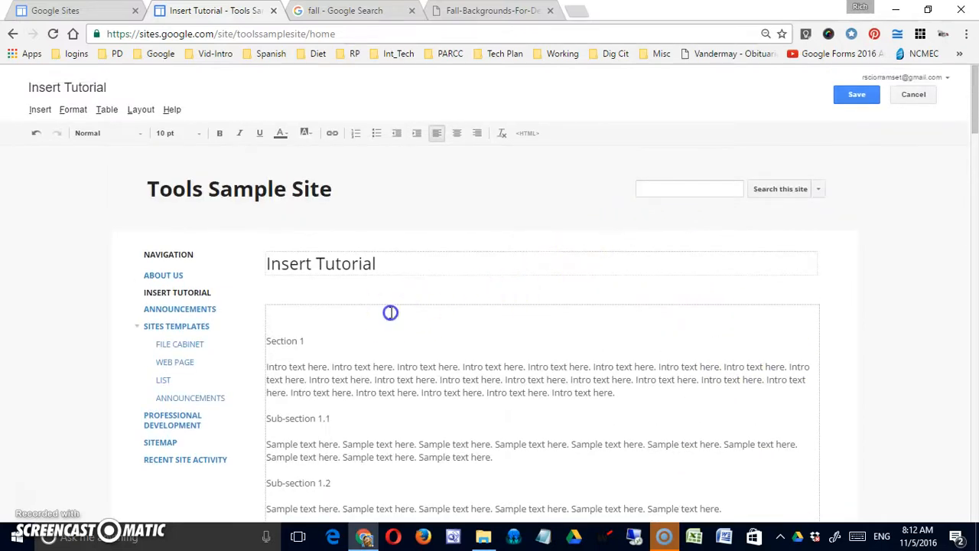
- Check the Table of contents insert option, and format the Section 1 title as Heading 2
click(40, 110)
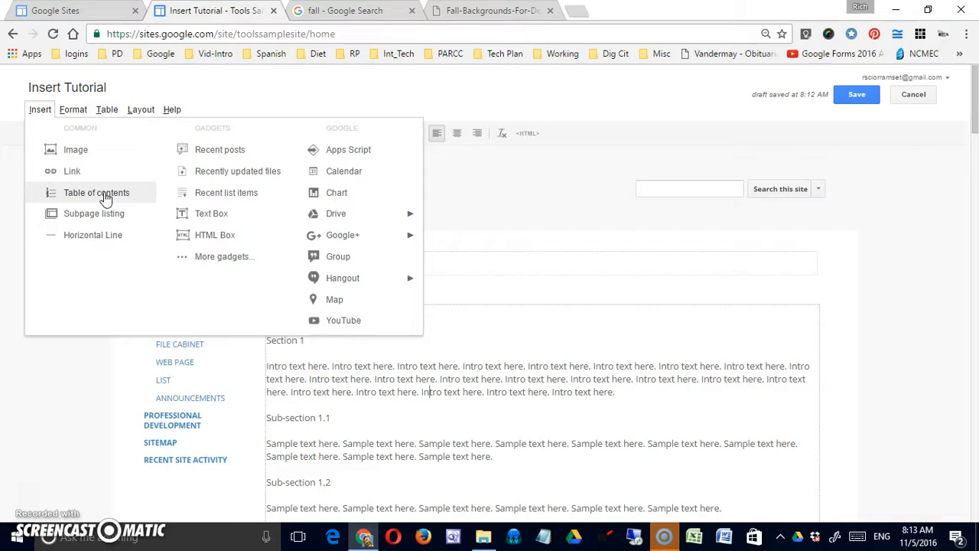
click(368, 402)
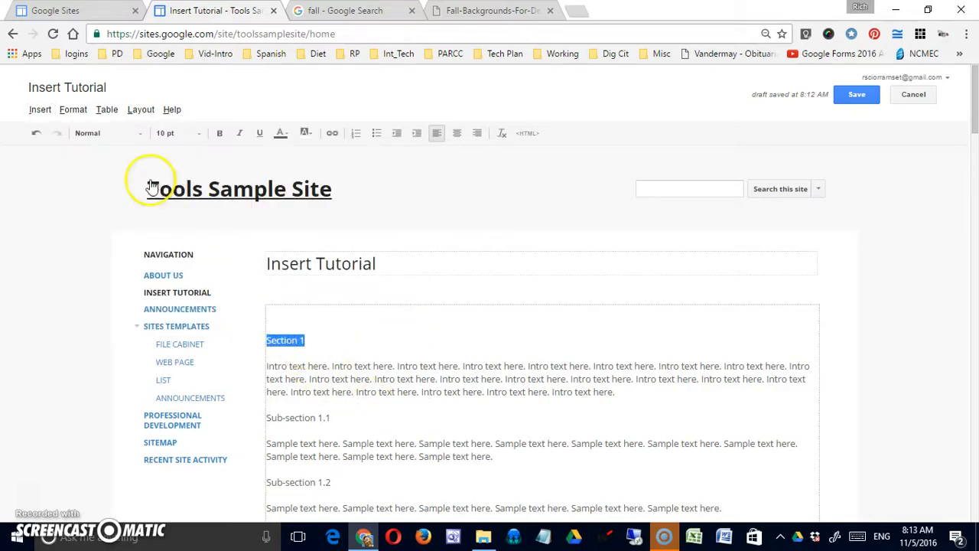
click(80, 112)
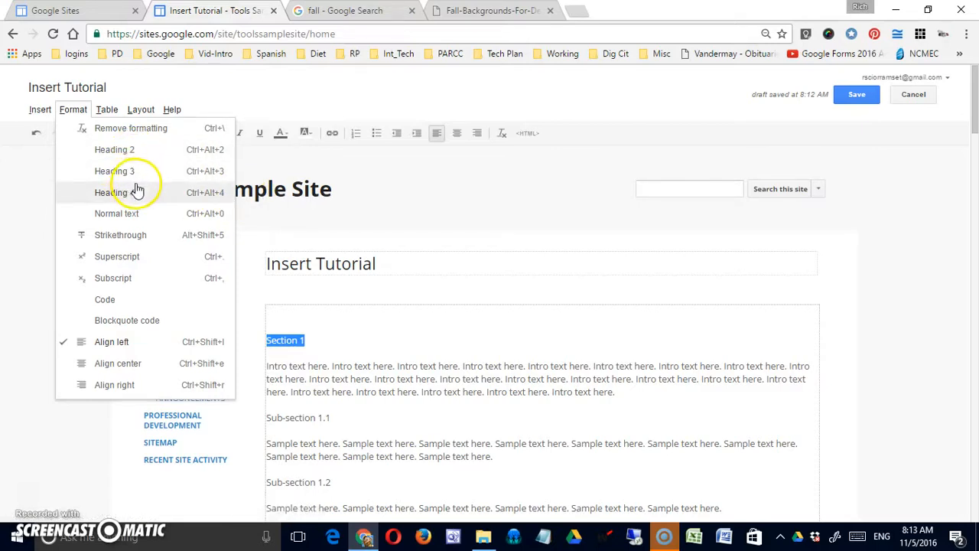
click(132, 151)
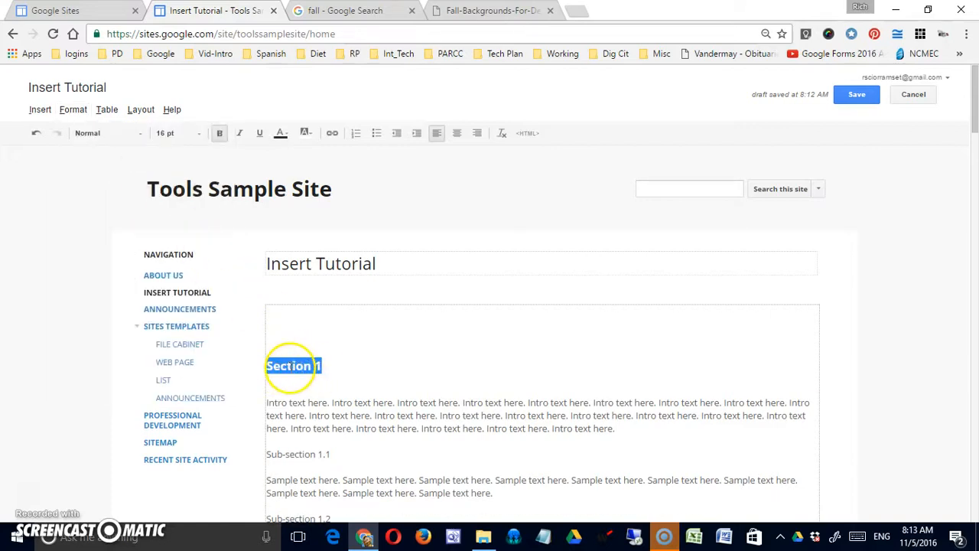
- Format the Section 2 title as Heading 2
scroll(373, 366, down, 5)
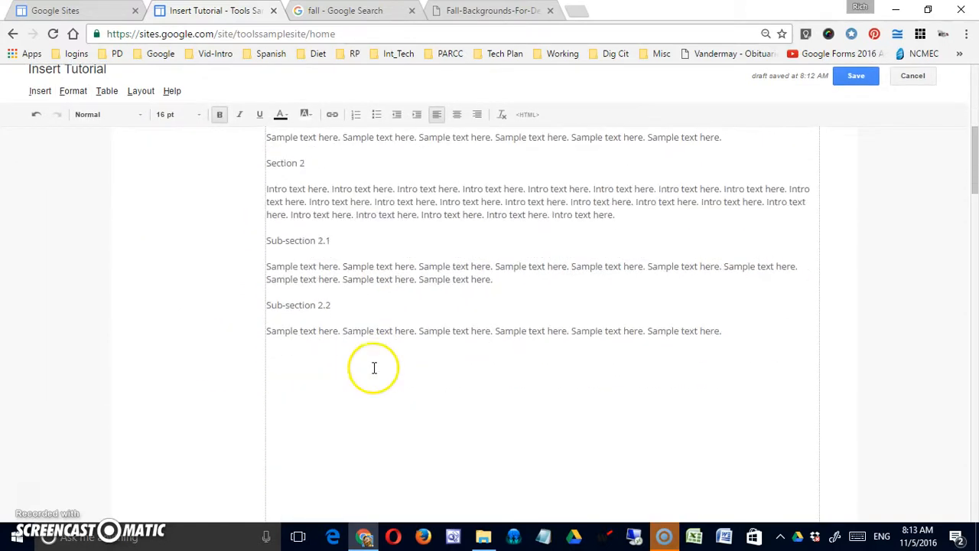
scroll(374, 366, up, 1)
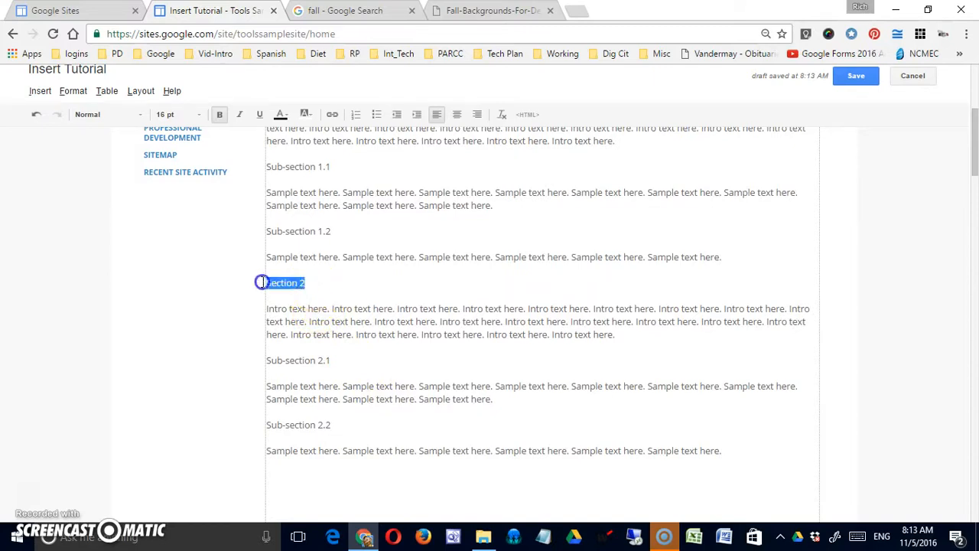
scroll(265, 283, up, 4)
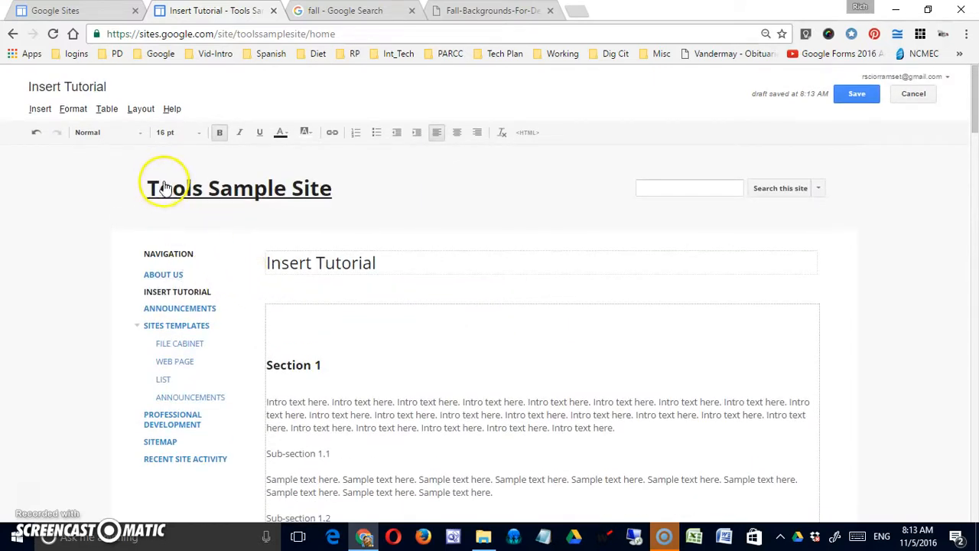
click(137, 134)
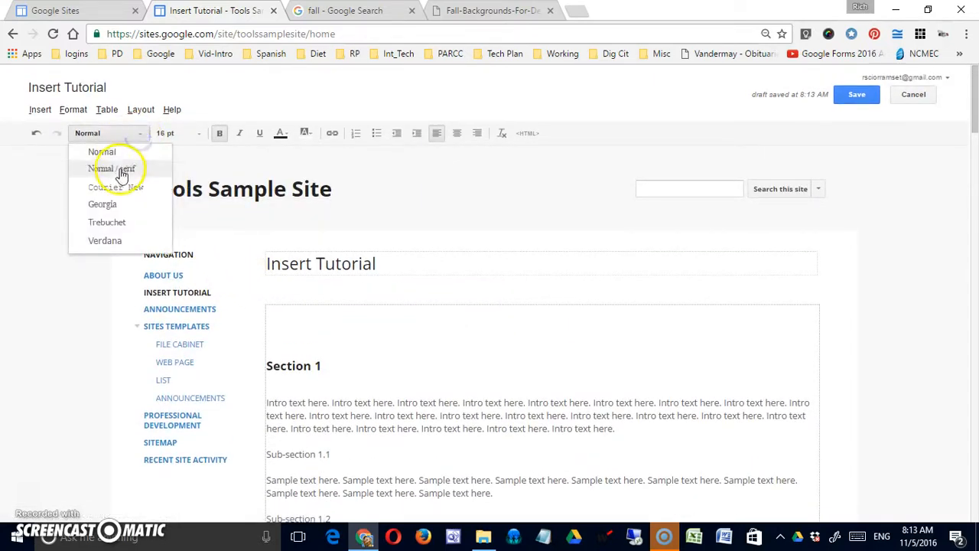
click(104, 111)
mouse_move(73, 114)
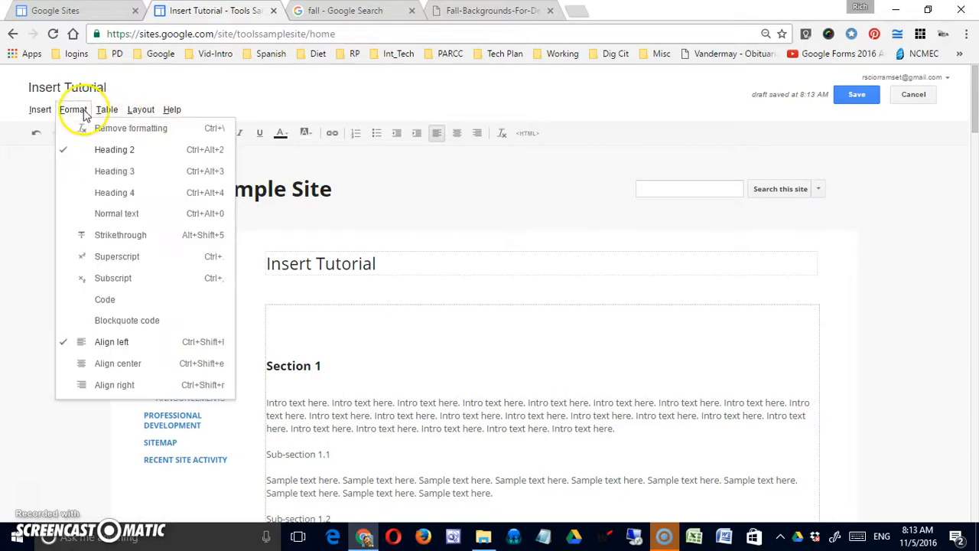
click(113, 153)
- Format the Sub-section 1.1 and Sub-section 1.2 titles as Heading 3
scroll(400, 360, down, 4)
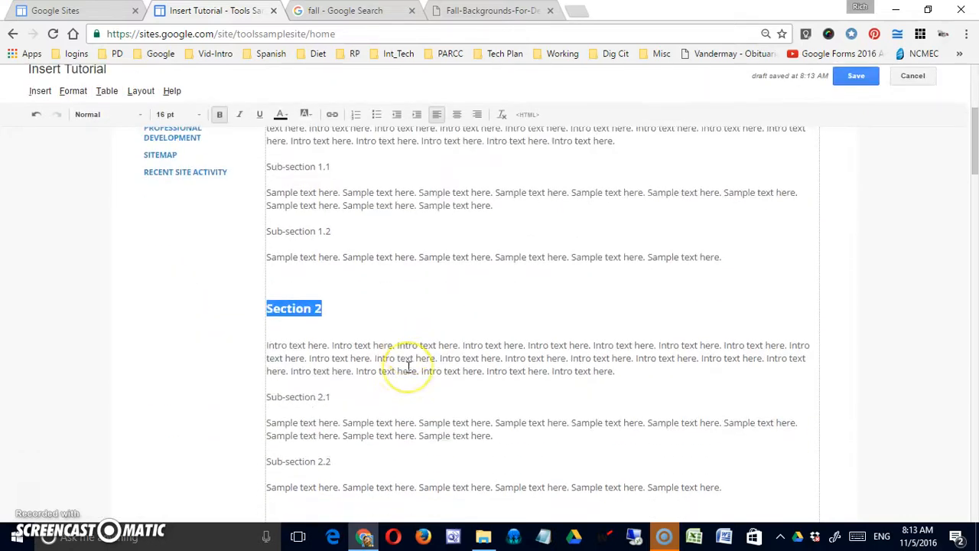
scroll(408, 368, up, 2)
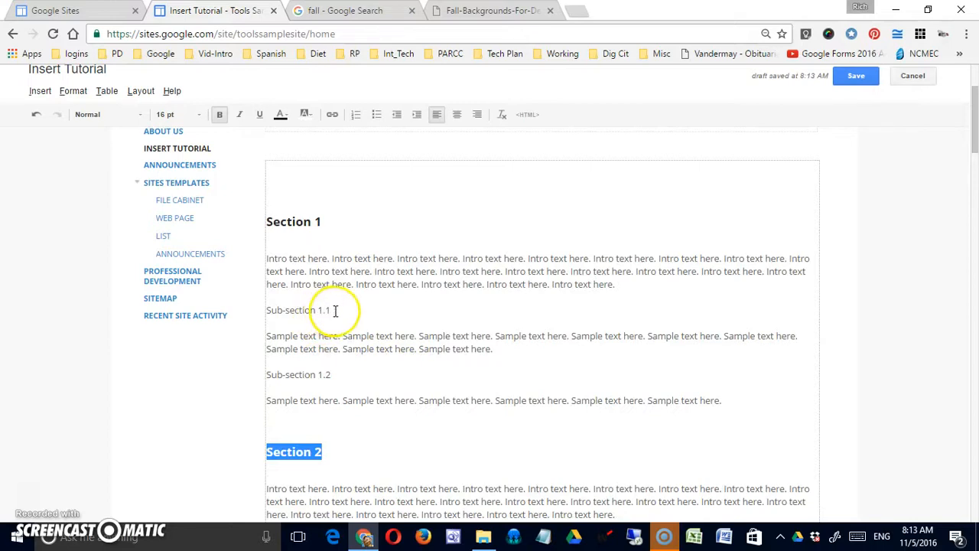
drag(335, 310, 301, 309)
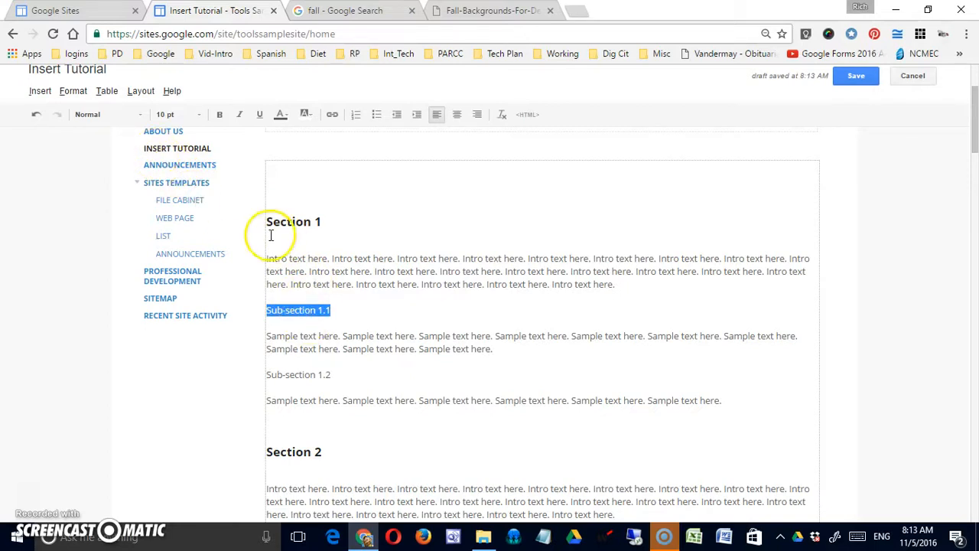
click(141, 116)
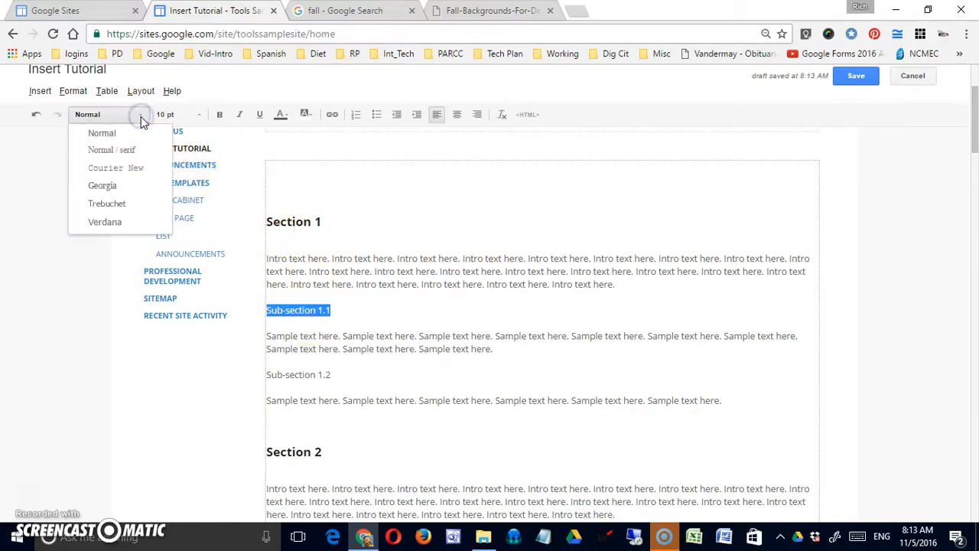
click(140, 116)
click(72, 91)
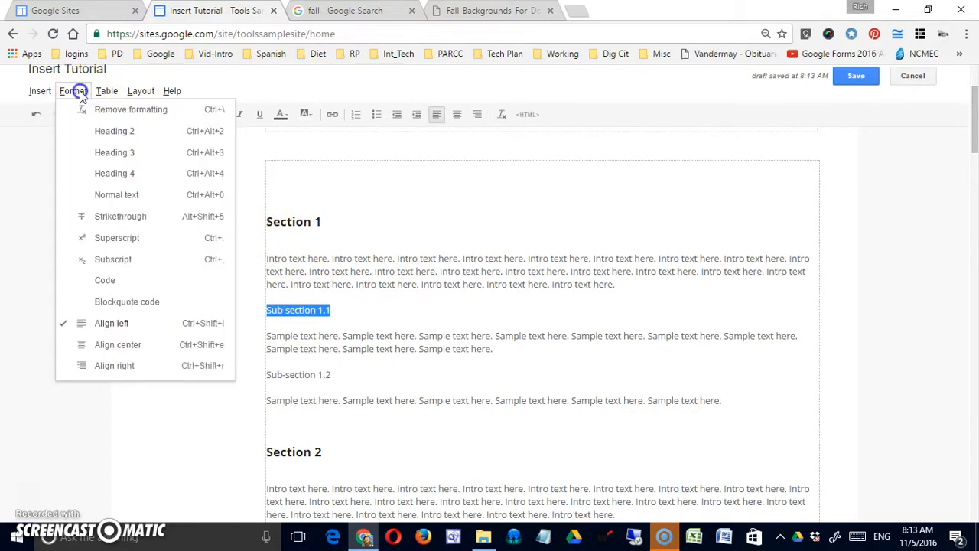
click(134, 157)
drag(332, 409, 283, 410)
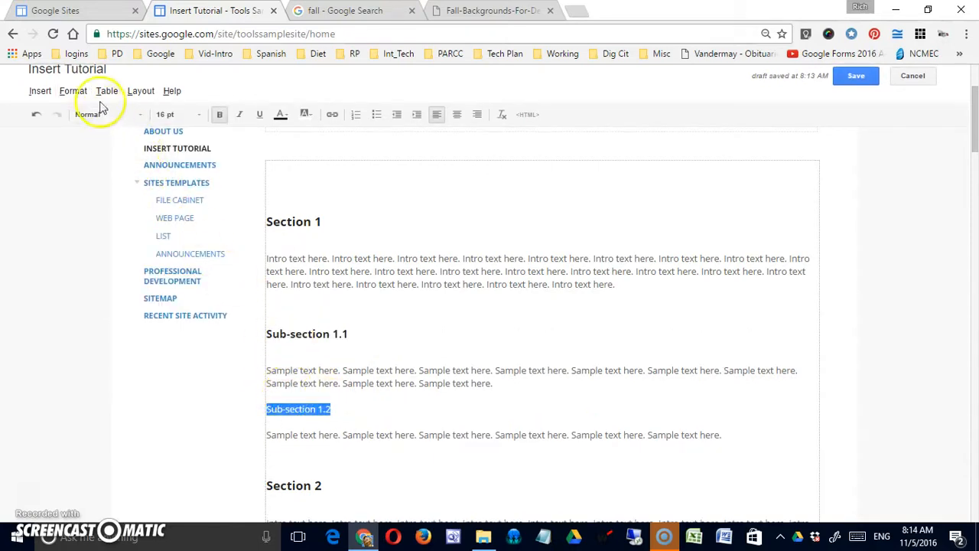
click(73, 91)
click(115, 155)
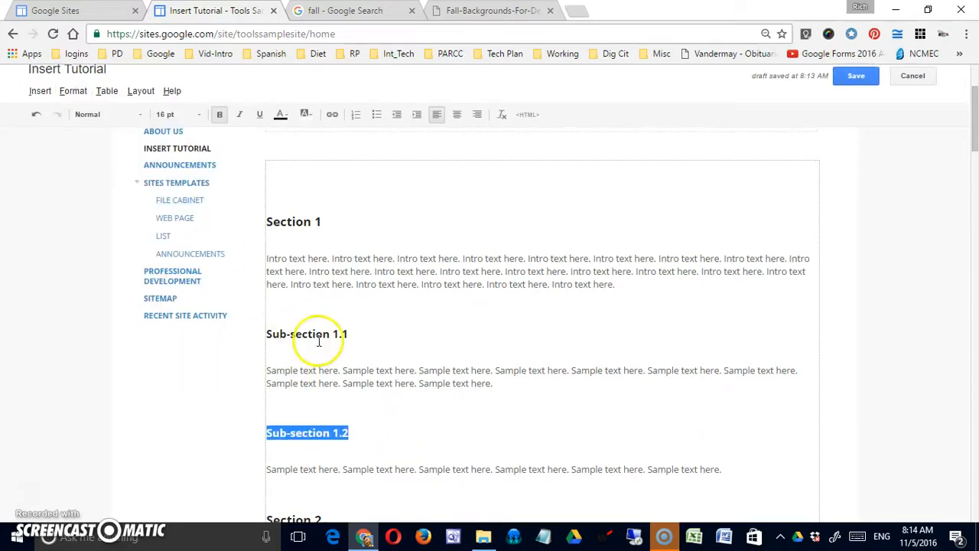
- Format the Sub-section 2.1 title as Heading 3
scroll(343, 372, down, 4)
scroll(343, 350, up, 1)
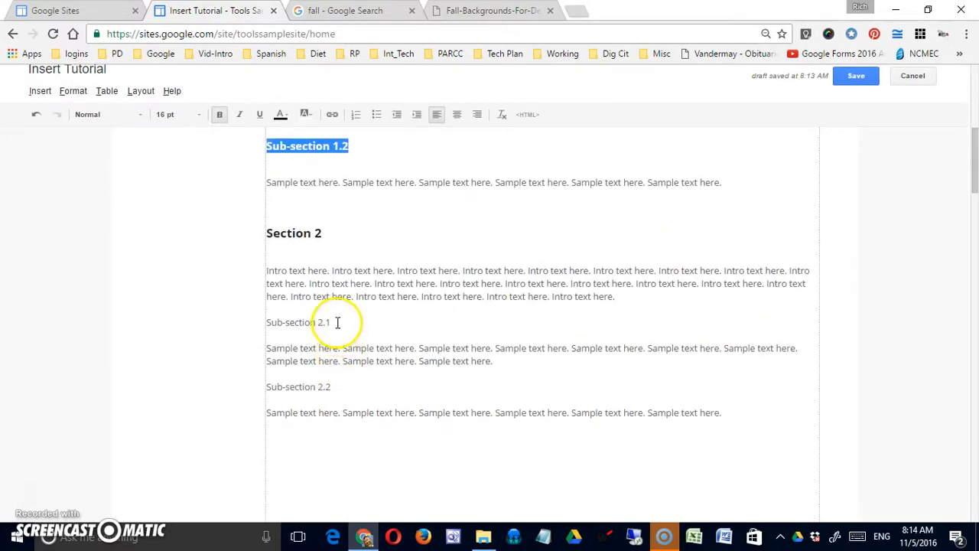
drag(330, 322, 285, 322)
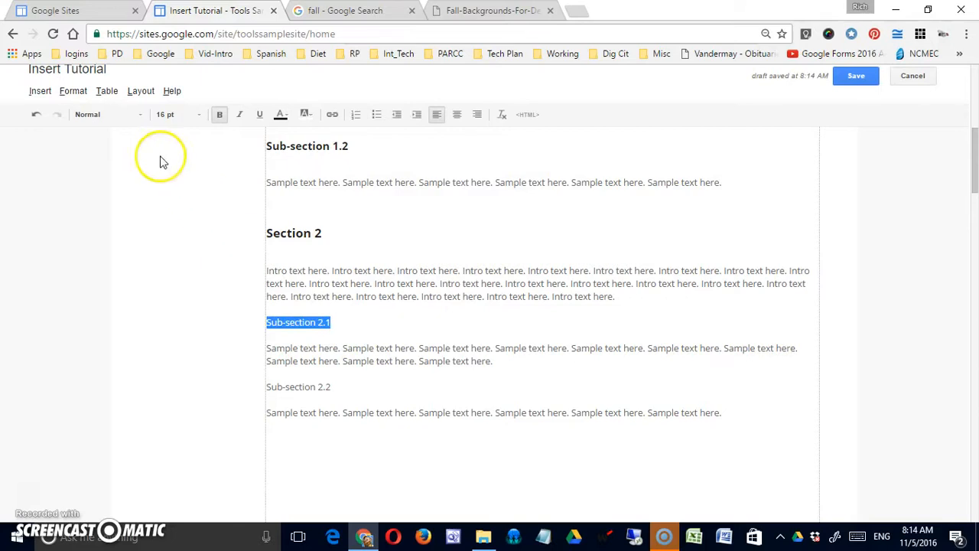
click(74, 91)
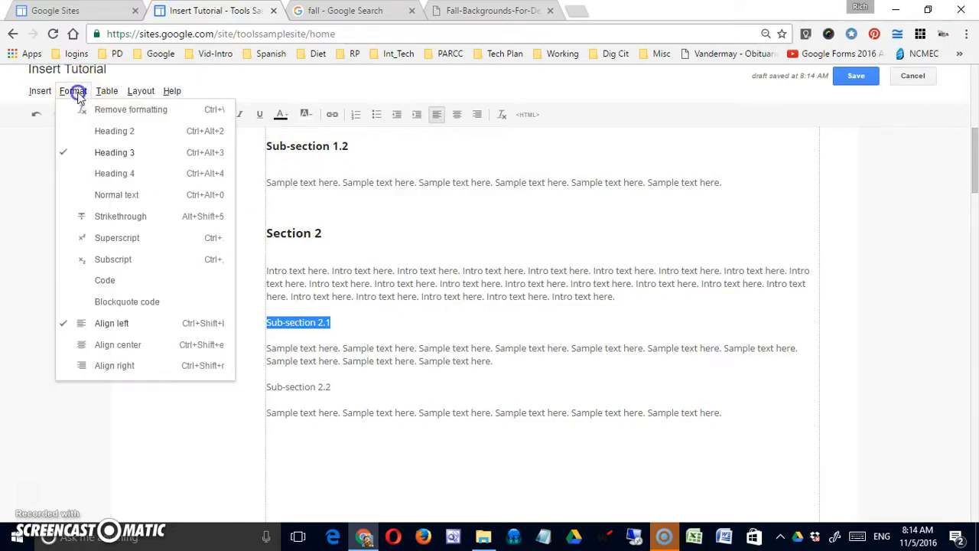
click(105, 151)
- Format the Sub-section 2.2 title as Heading 4
scroll(295, 324, down, 2)
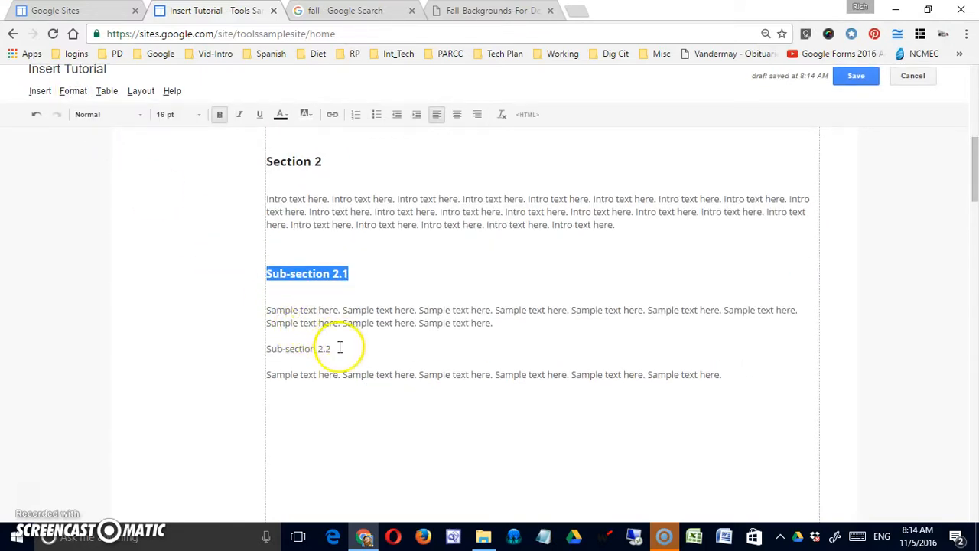
drag(340, 348, 269, 345)
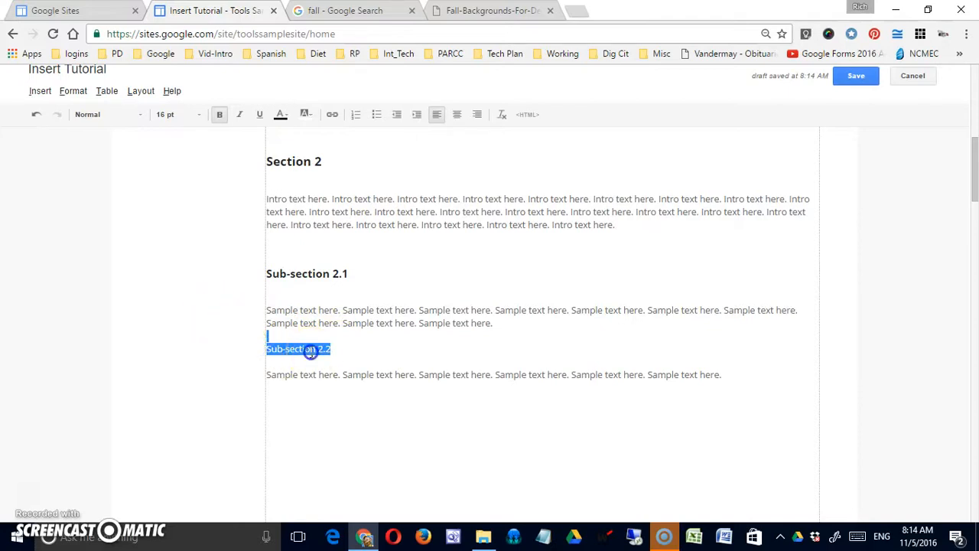
drag(339, 350, 275, 348)
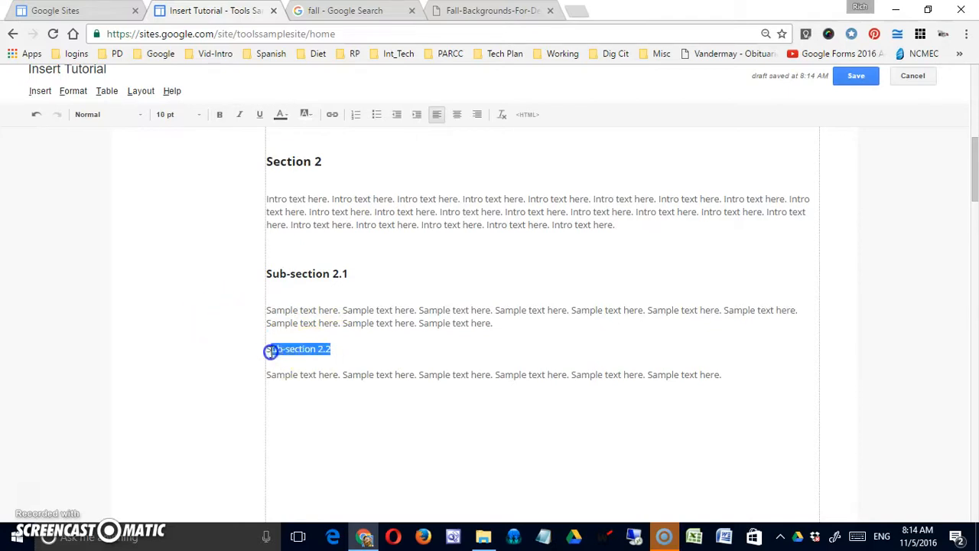
click(73, 91)
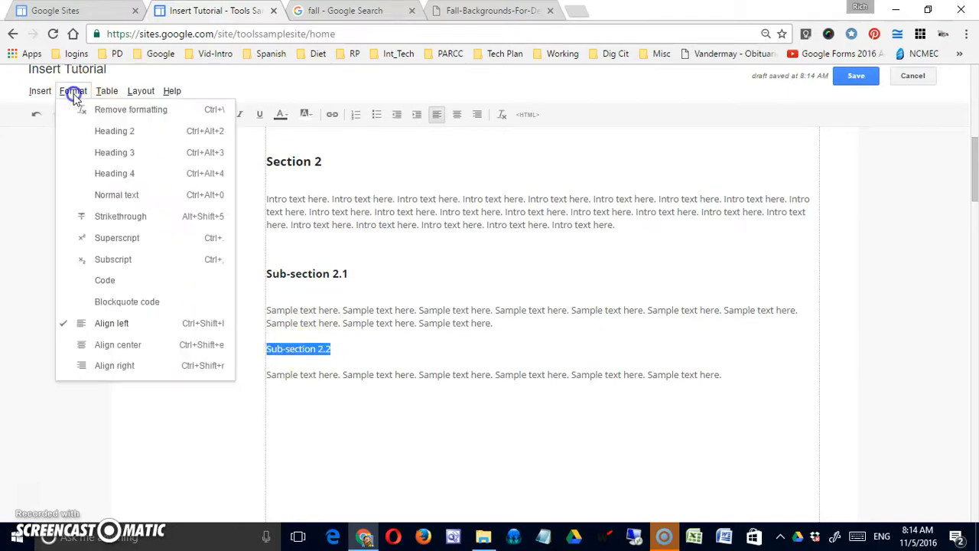
click(115, 174)
click(368, 269)
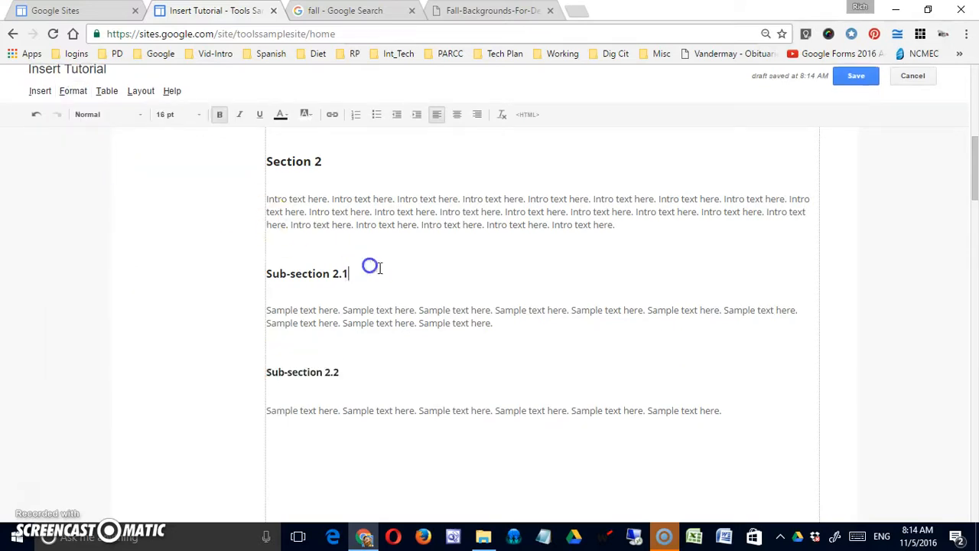
- Insert a 250-pixel-wide table of contents showing all levels above Section 1, and save the page
scroll(359, 260, up, 6)
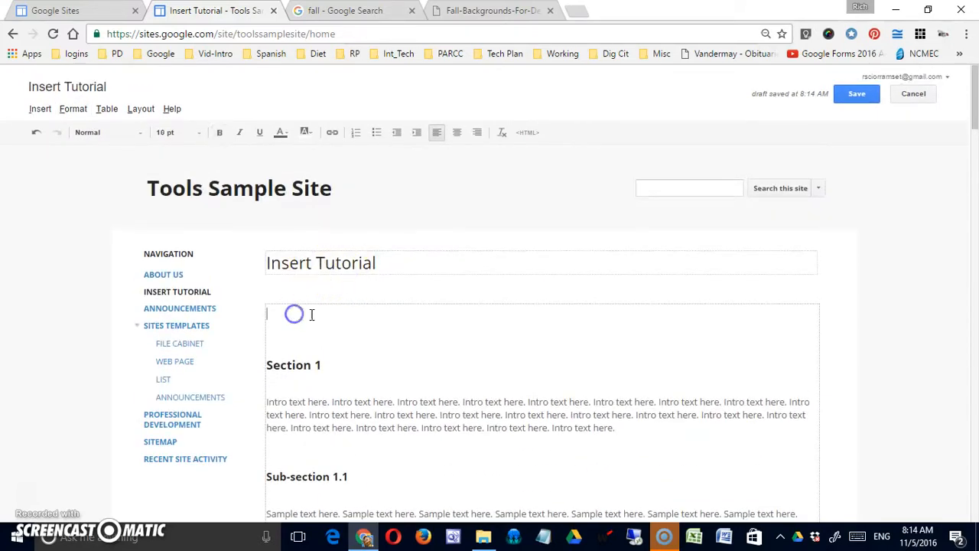
click(40, 110)
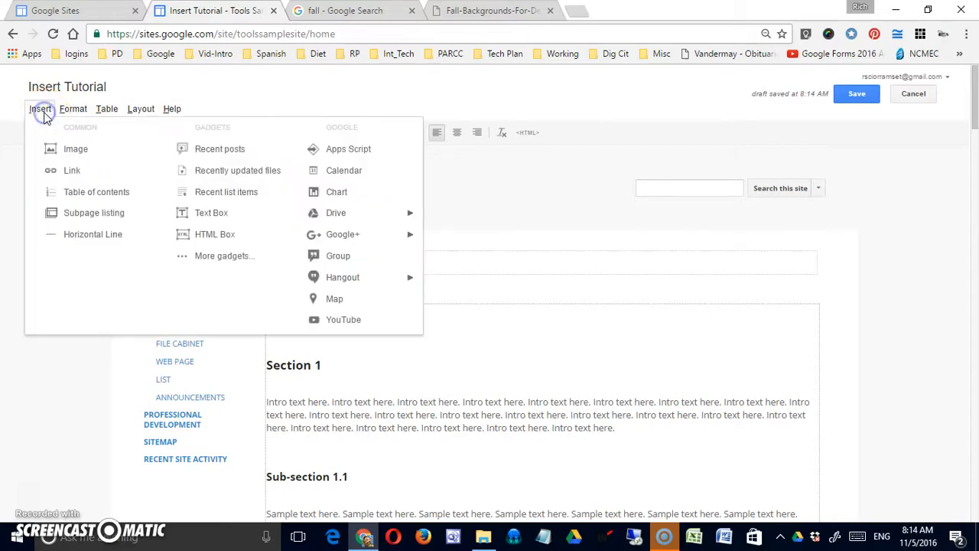
click(92, 195)
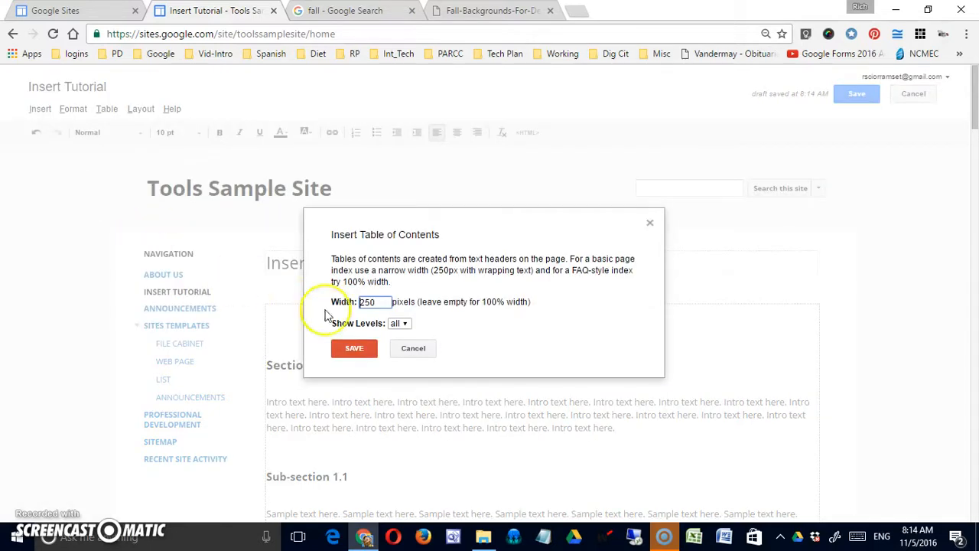
click(399, 323)
click(397, 392)
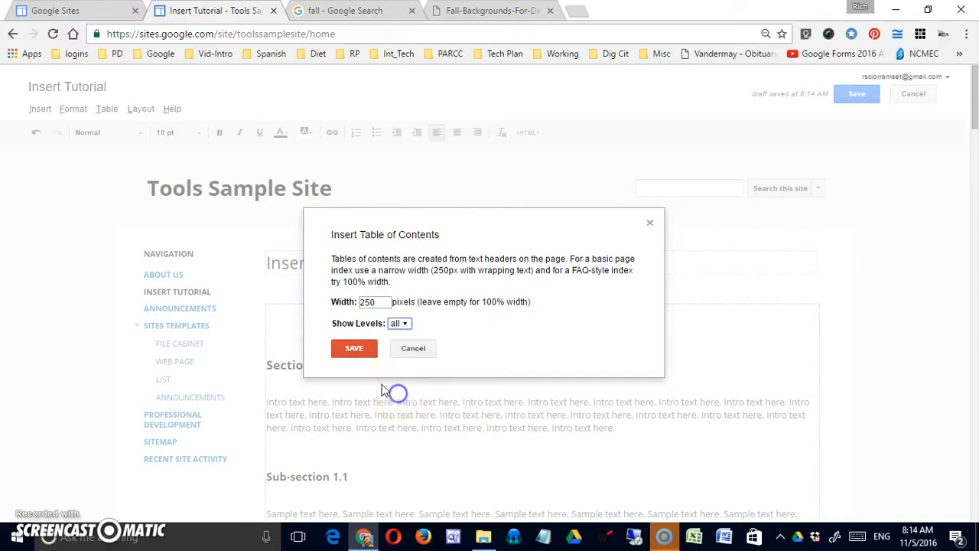
click(358, 358)
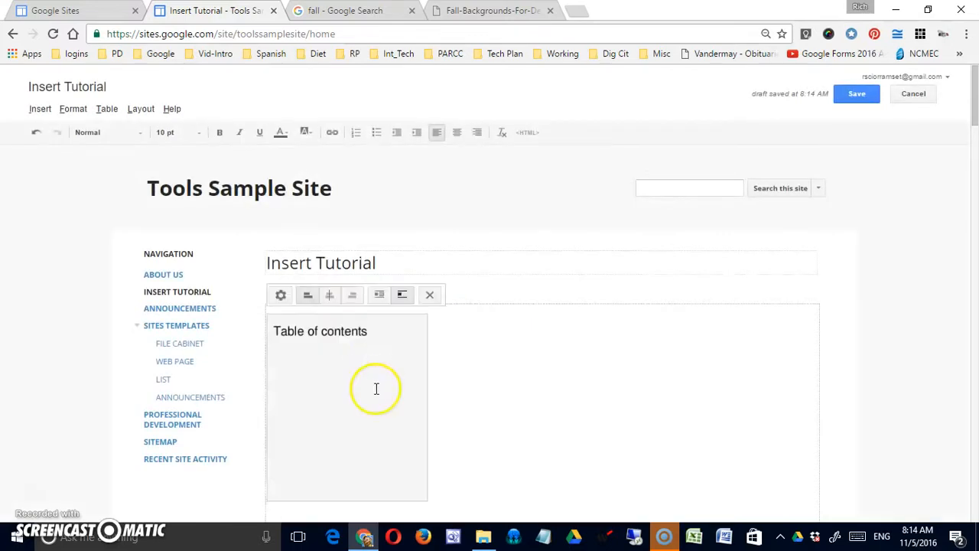
click(856, 95)
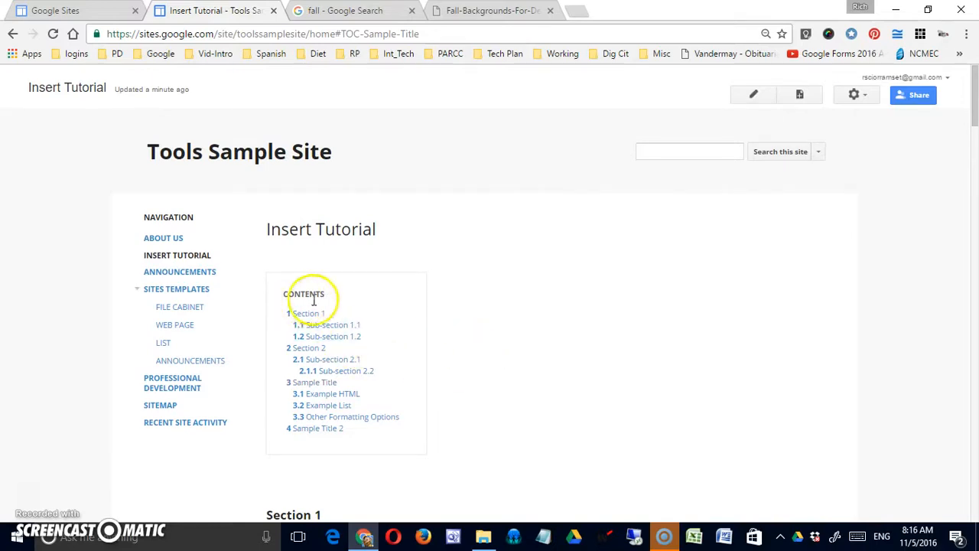
- Test the table of contents links to Section 2 and Sample Title, returning to the start of the page
click(310, 350)
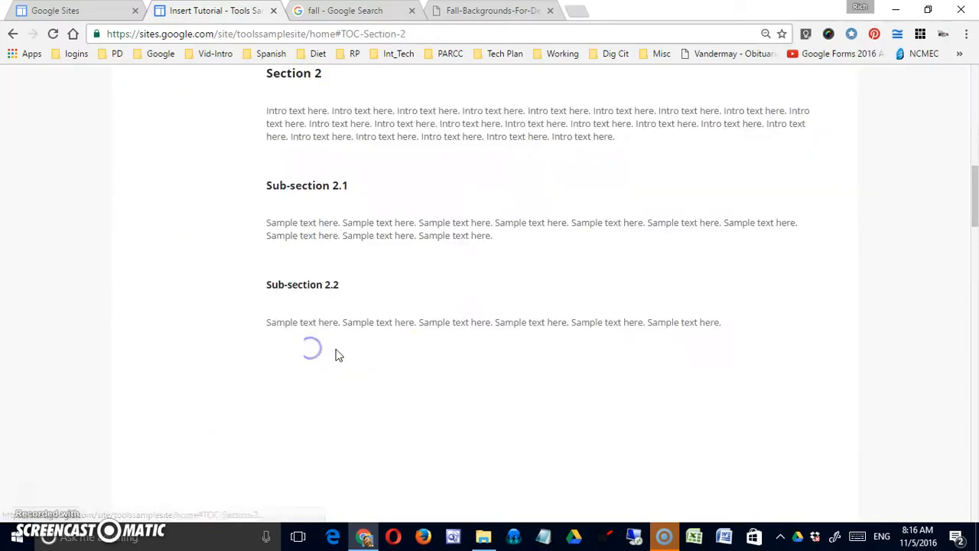
scroll(594, 376, up, 10)
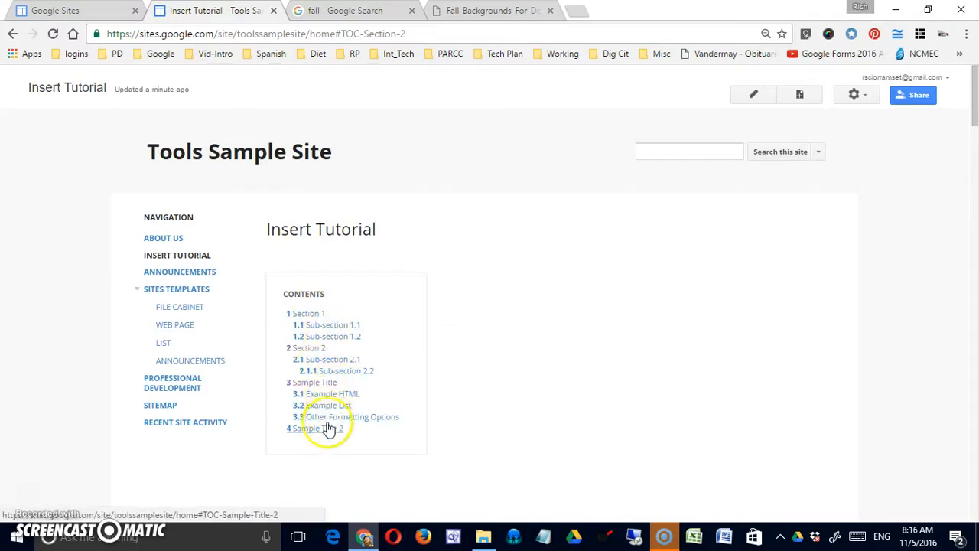
click(326, 384)
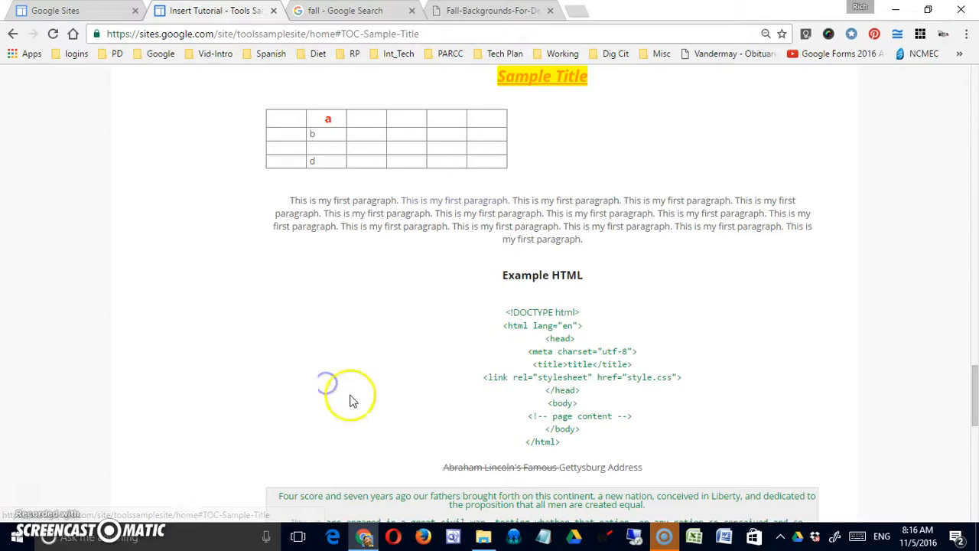
drag(976, 411, 969, 94)
- Edit the page to delete all content below the Sub-section 2.2 sample text, and save the page
click(757, 97)
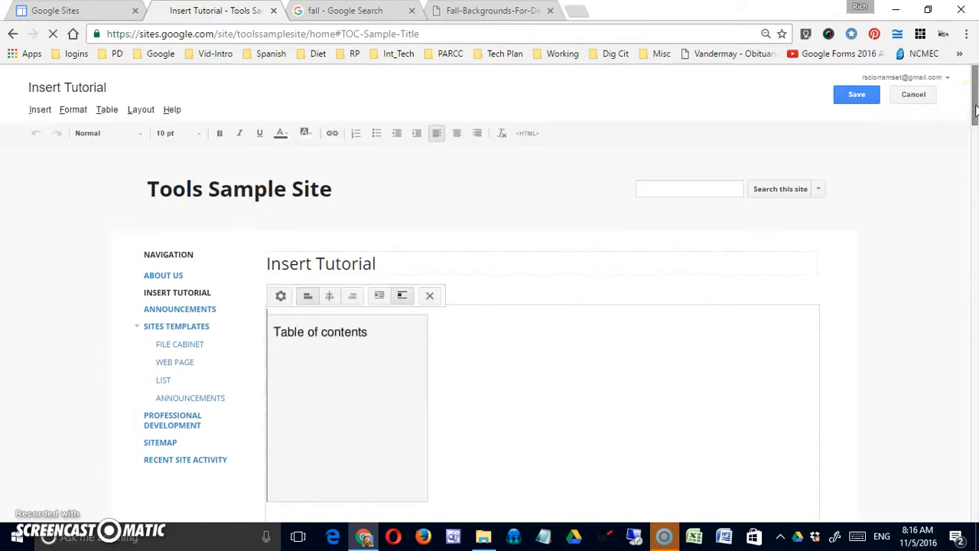
drag(975, 109, 973, 222)
click(781, 273)
drag(781, 272, 794, 541)
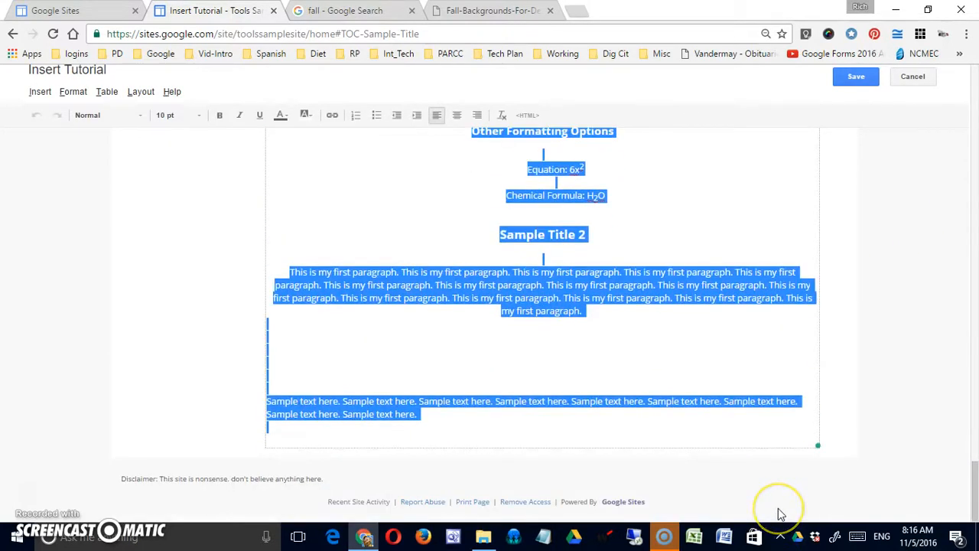
key(Delete)
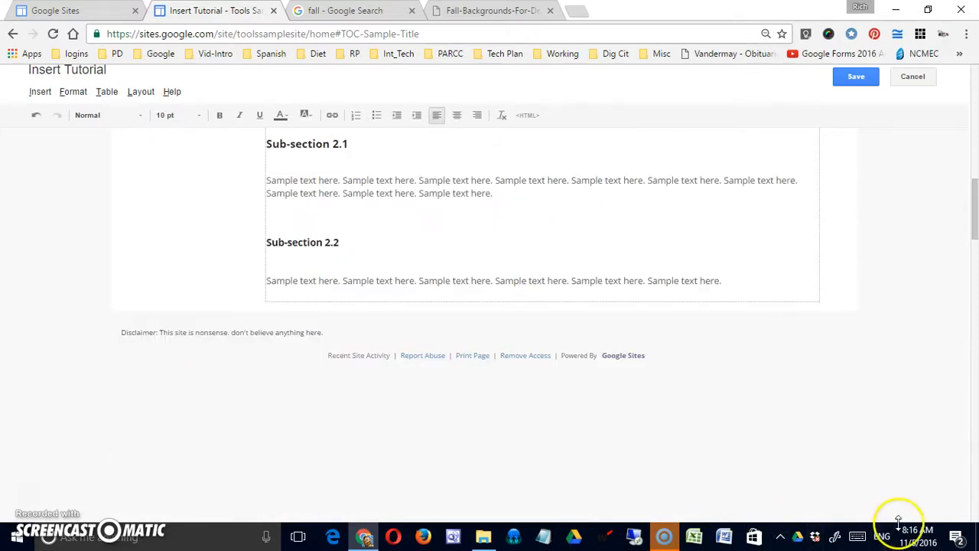
scroll(895, 426, up, 5)
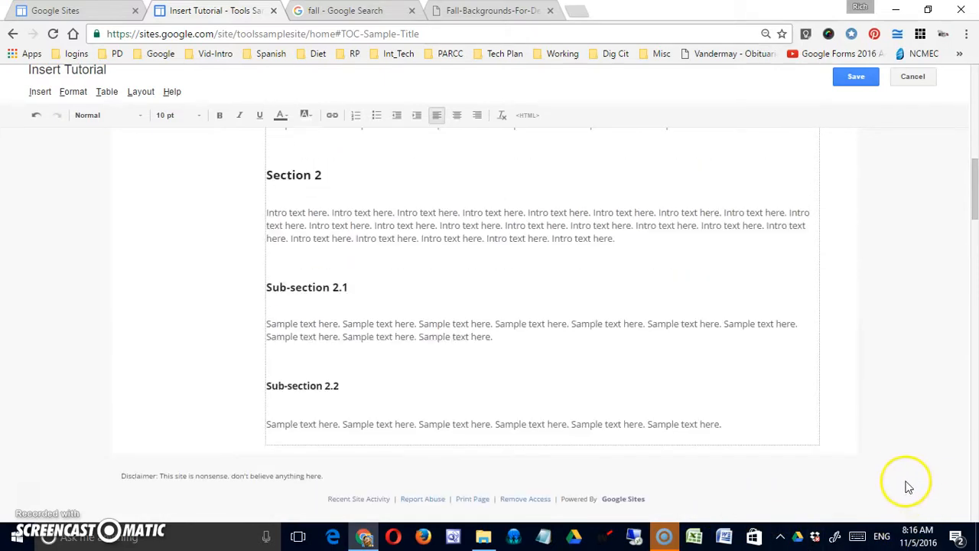
click(857, 80)
- Check the updated table of contents and collapse the Sites Templates group in the site navigation
scroll(844, 239, up, 4)
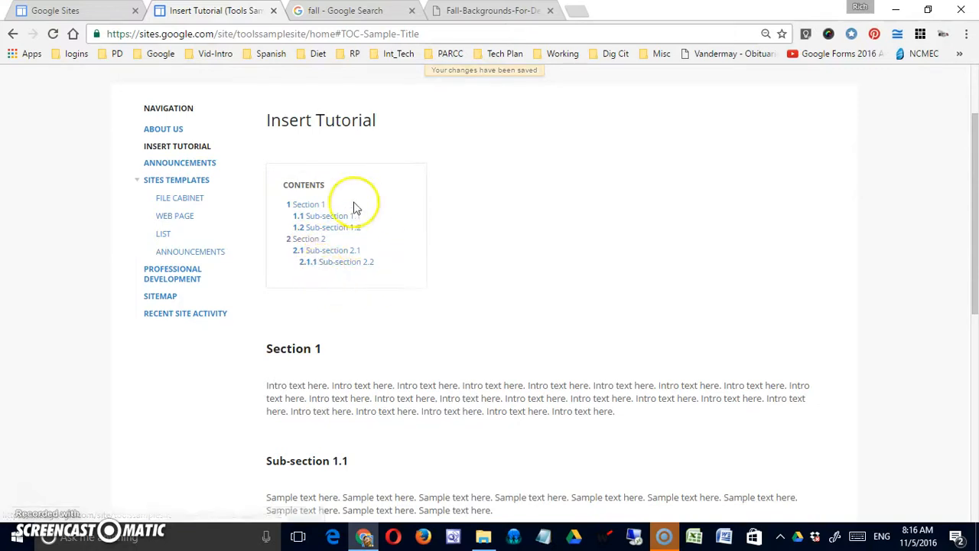
scroll(356, 281, up, 2)
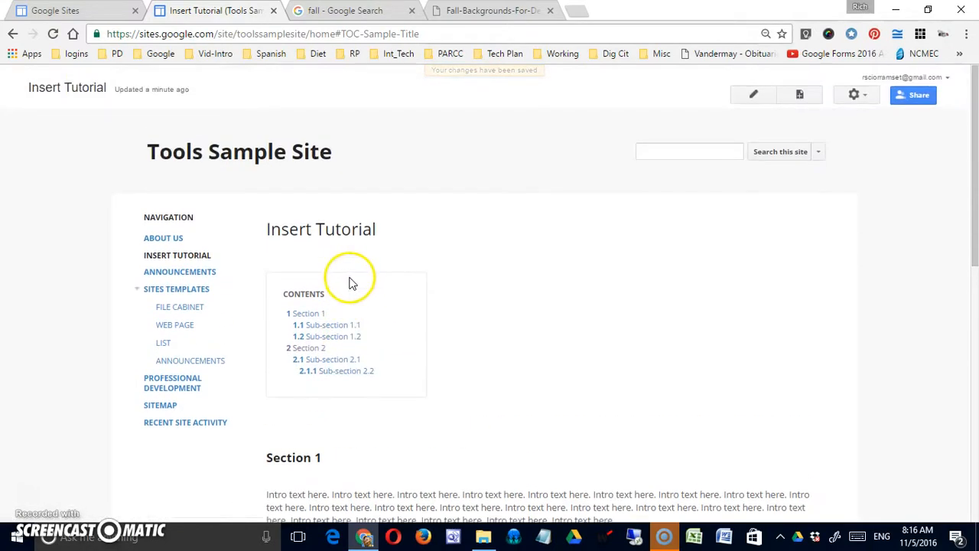
click(138, 292)
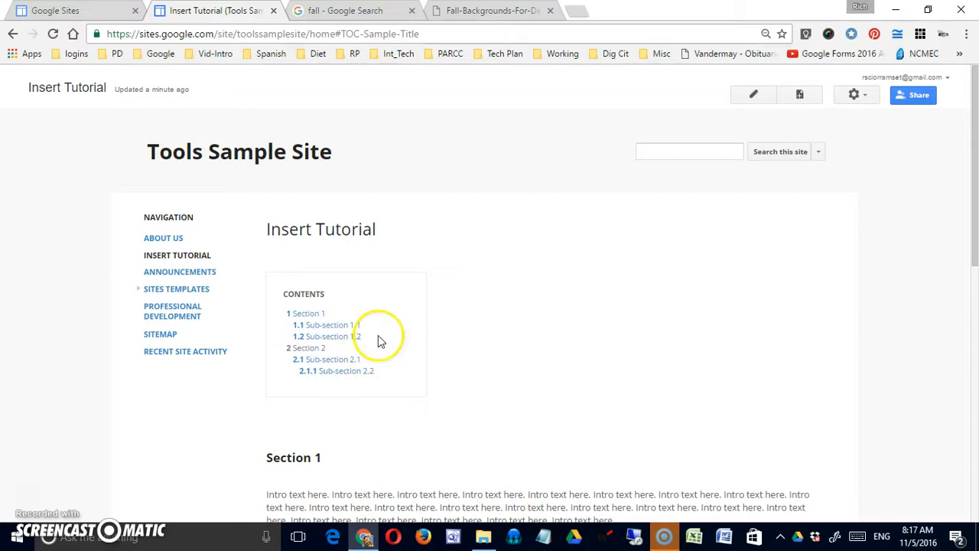
- Insert a Recent posts gadget showing 5 short snippets from Announcements, with border and title, and save the page
click(753, 95)
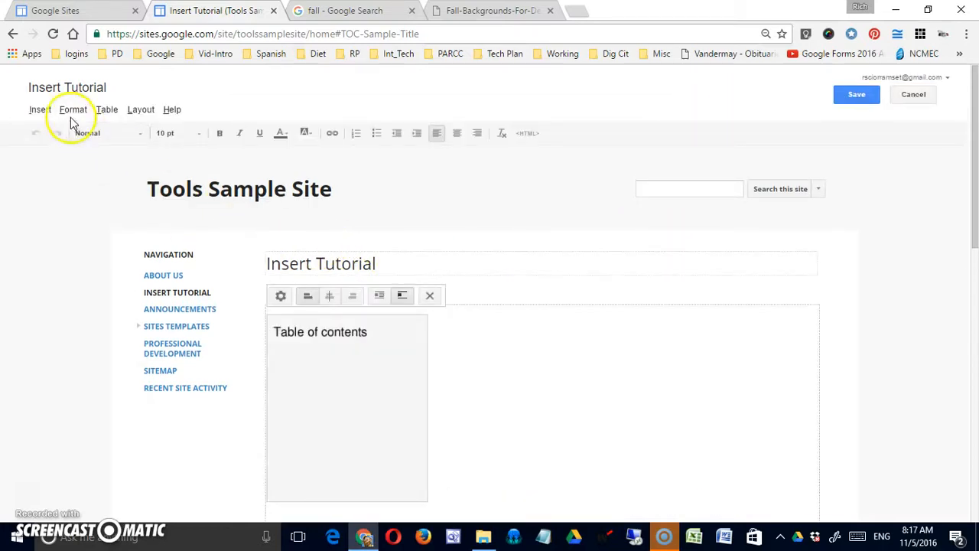
click(40, 111)
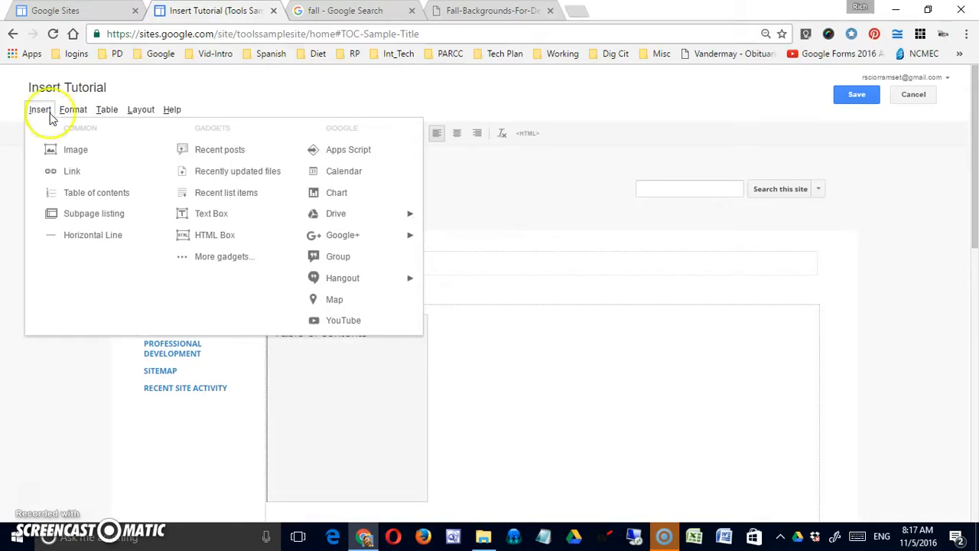
click(205, 153)
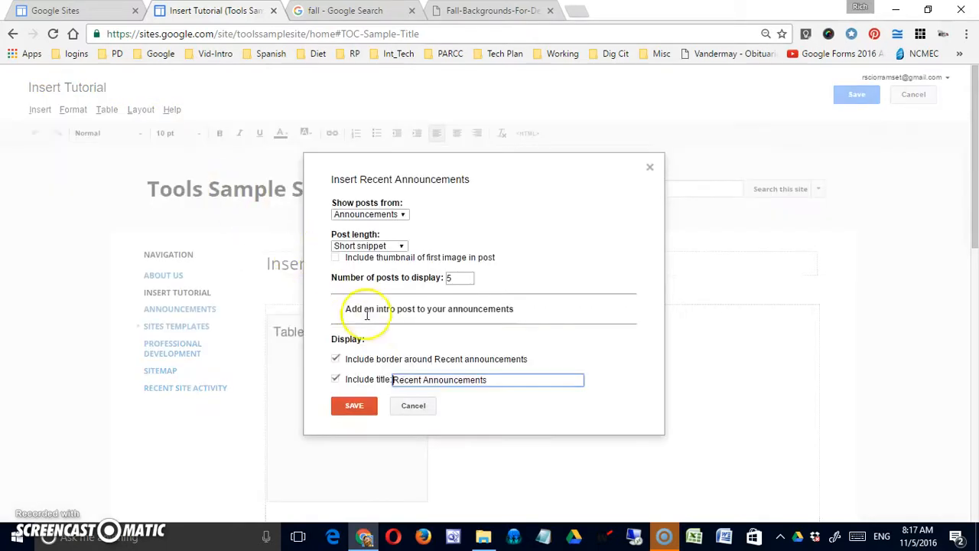
click(354, 405)
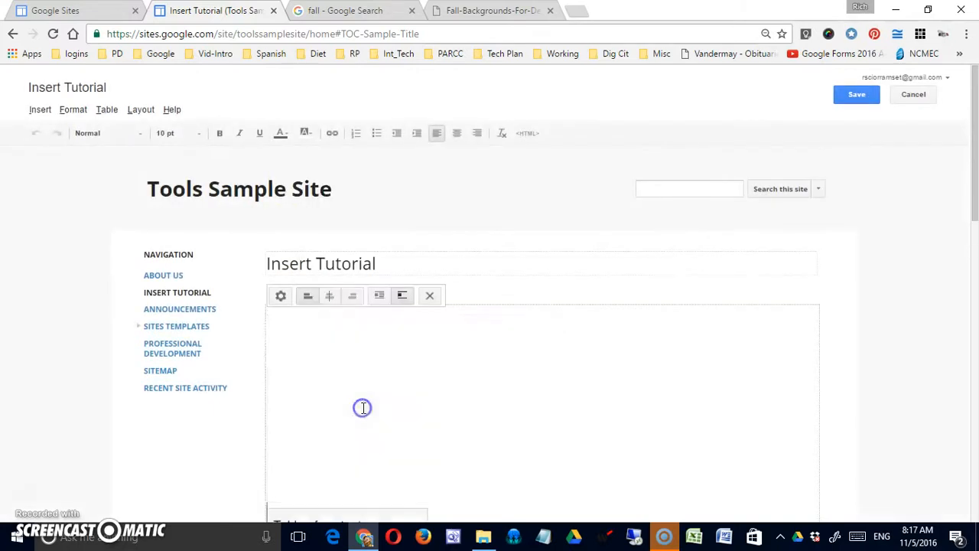
click(866, 97)
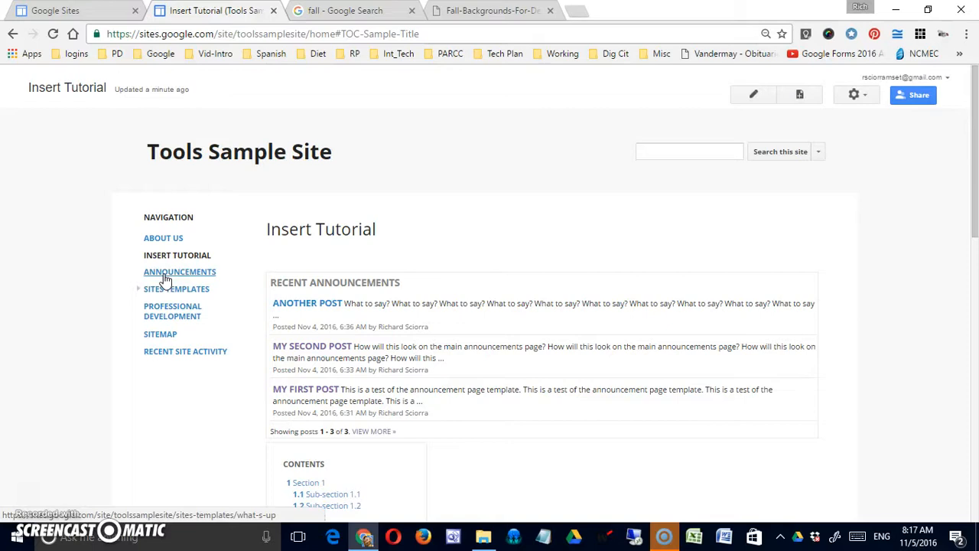
- In the Recent announcements gadget's properties, review the post source and length choices, and include the thumbnail of the first image in post
click(749, 93)
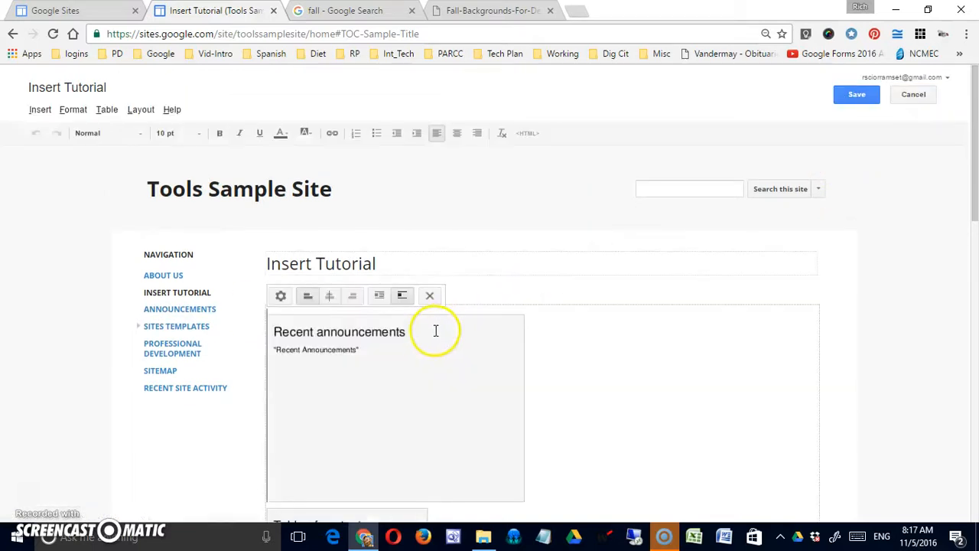
click(424, 339)
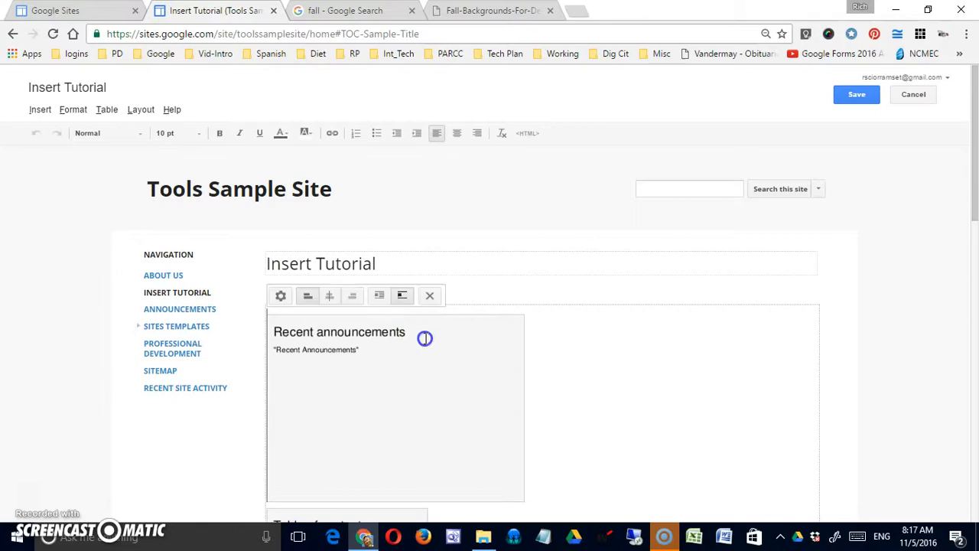
click(281, 295)
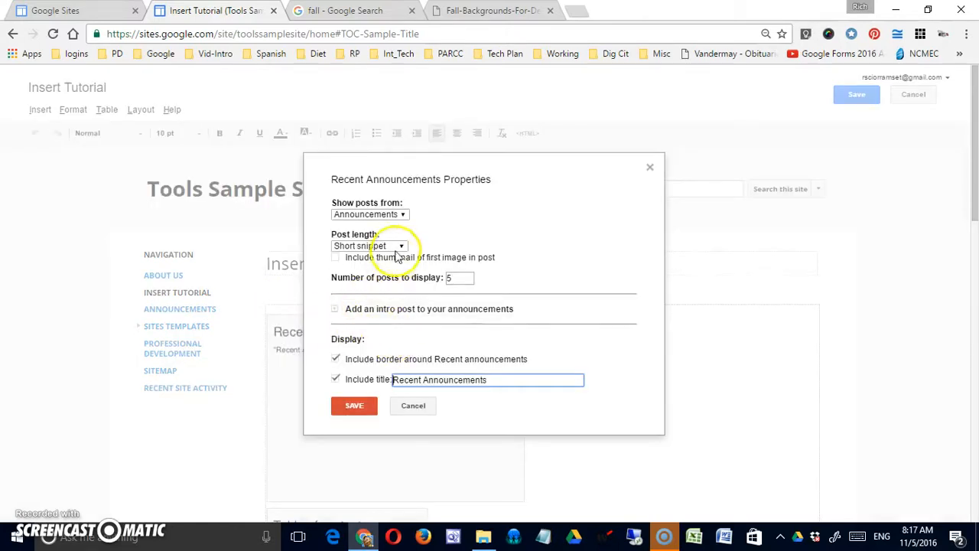
click(403, 215)
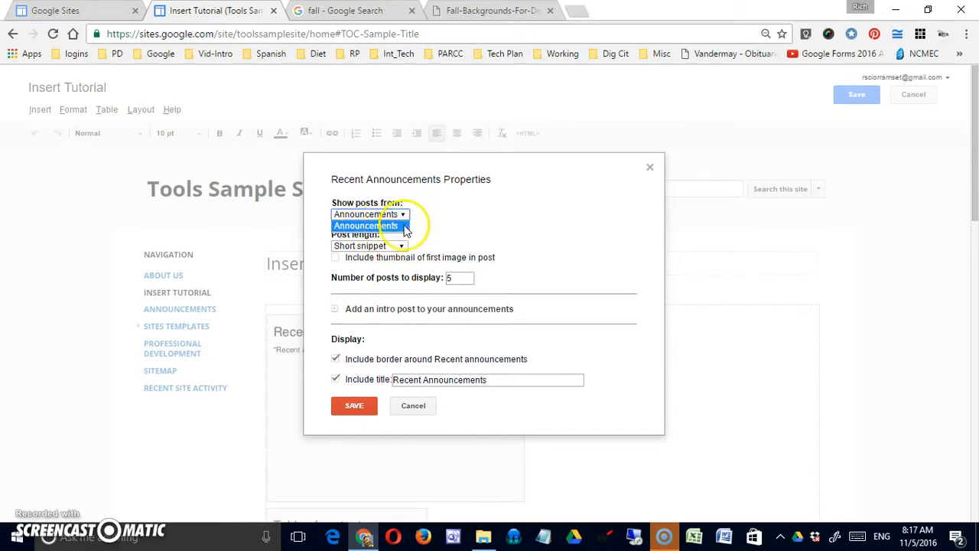
click(400, 217)
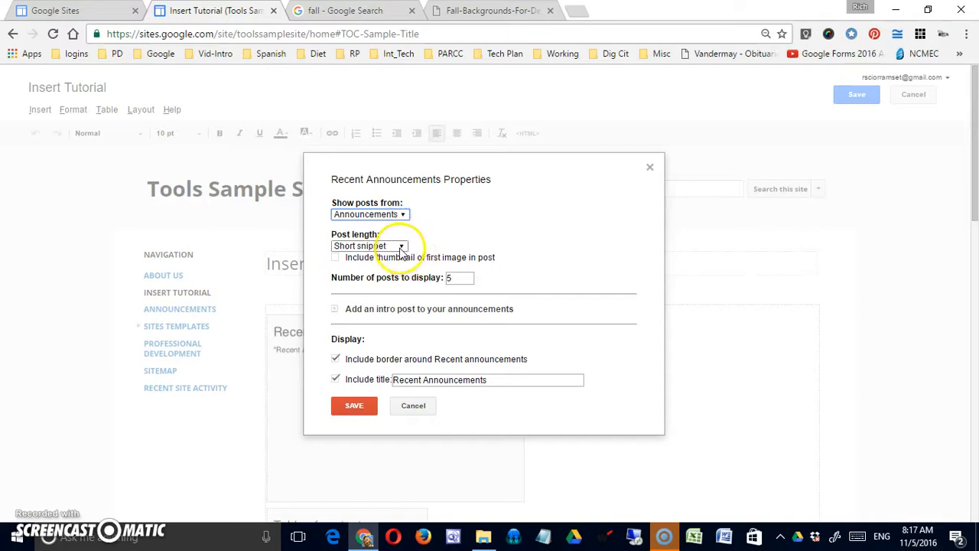
click(400, 246)
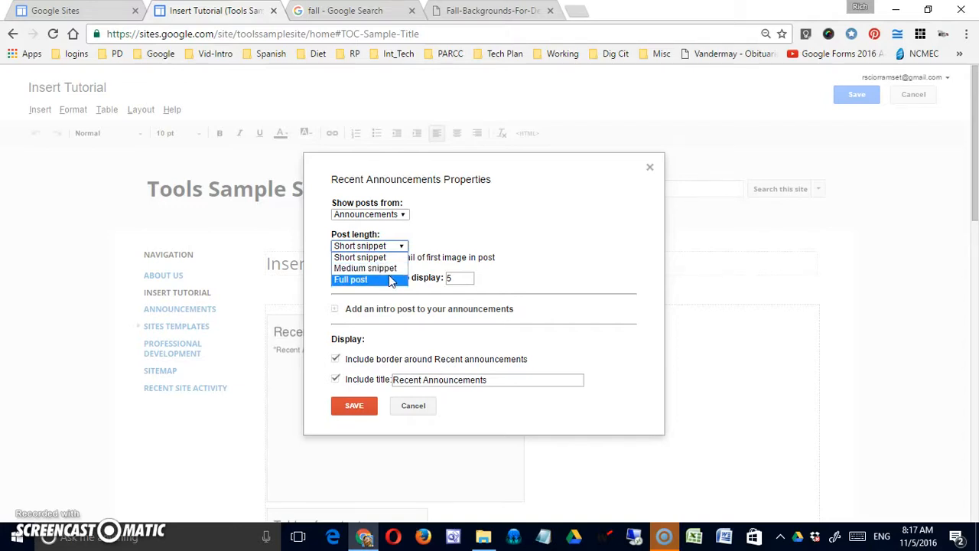
click(469, 243)
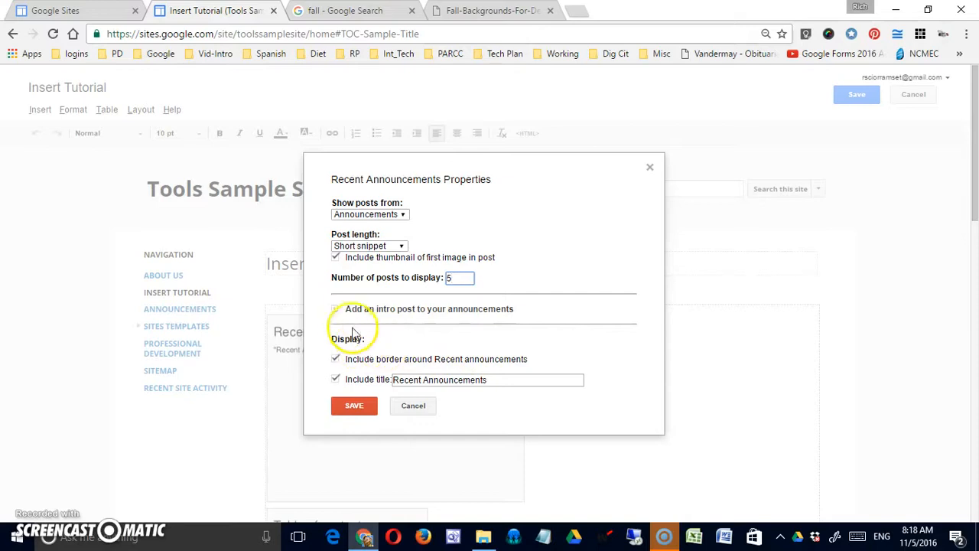
- Add the intro post "These are my 5 most recent announcements." to the Recent announcements gadget
click(335, 309)
click(434, 438)
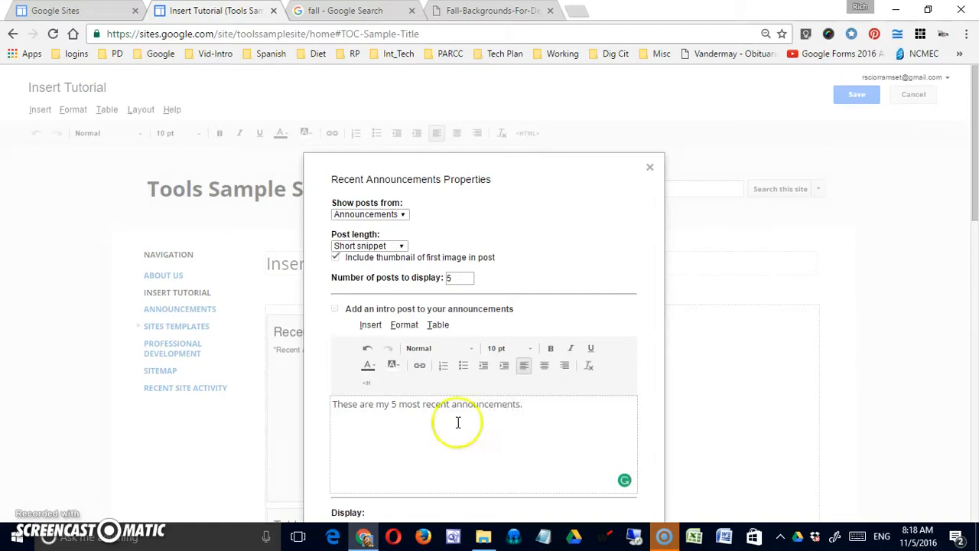
scroll(458, 422, down, 2)
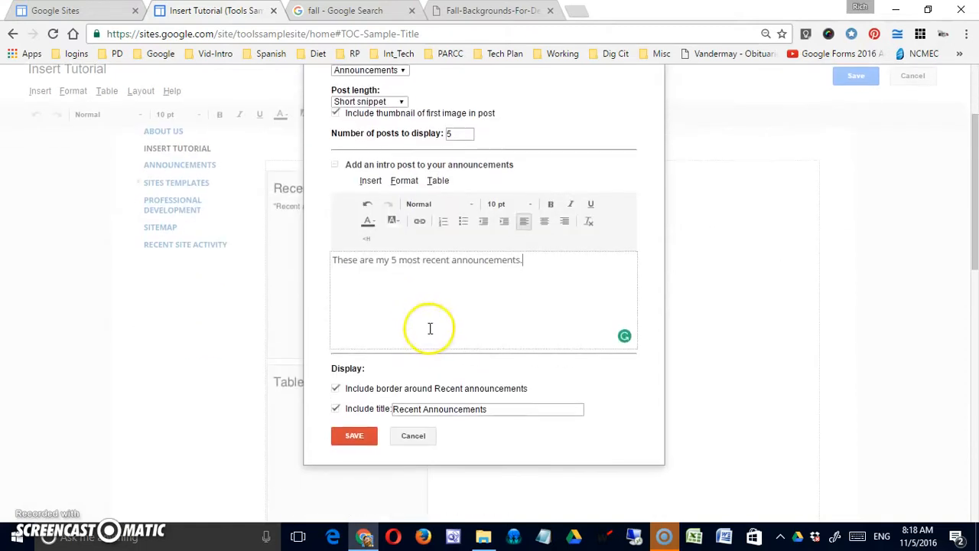
- Save the Recent announcements gadget's settings and the Insert Tutorial page
click(355, 436)
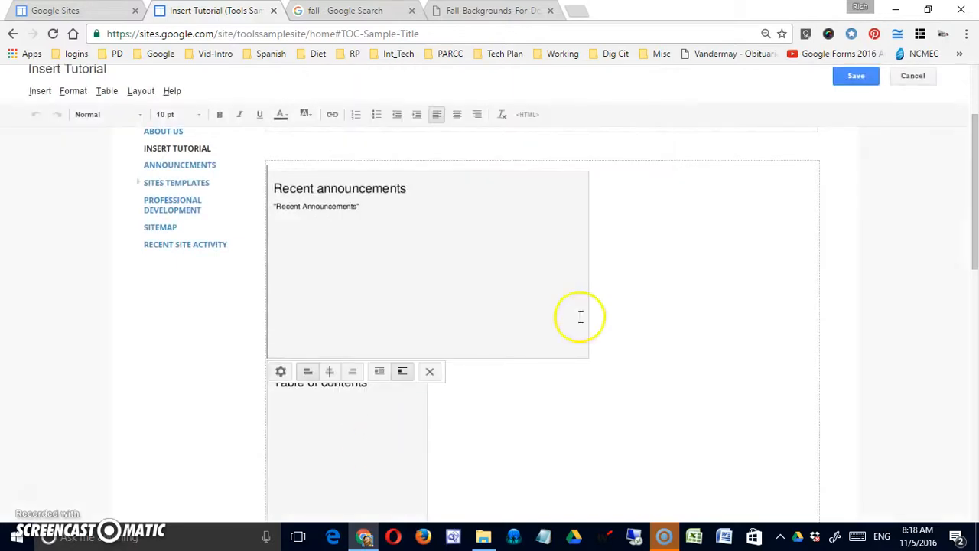
click(859, 76)
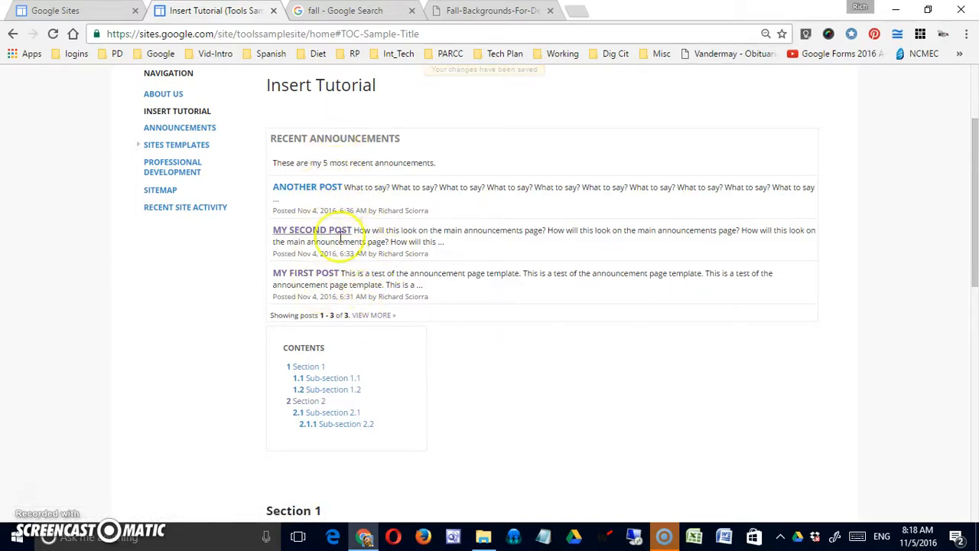
- Edit the page again and review the Recent announcements gadget's properties, leaving them without changes
scroll(457, 225, up, 2)
click(756, 96)
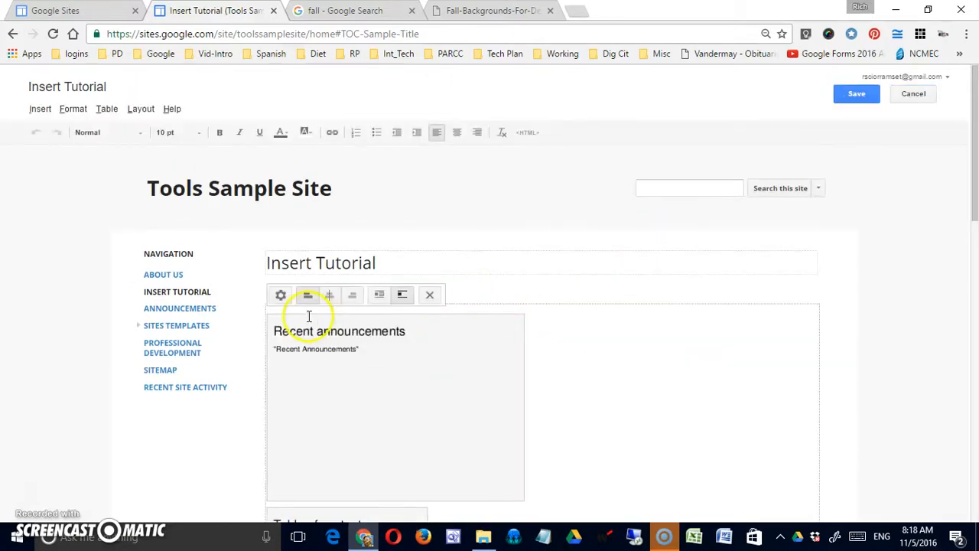
click(281, 295)
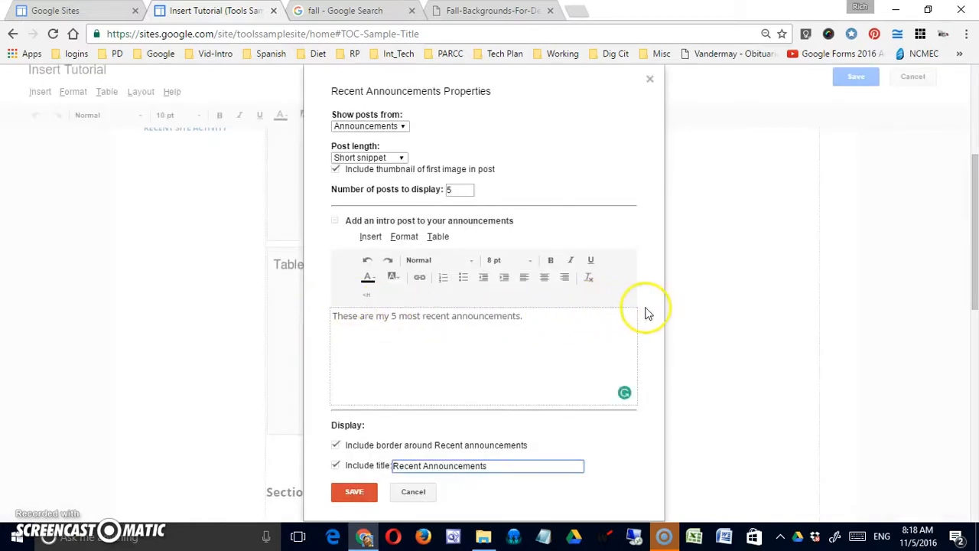
scroll(647, 314, down, 3)
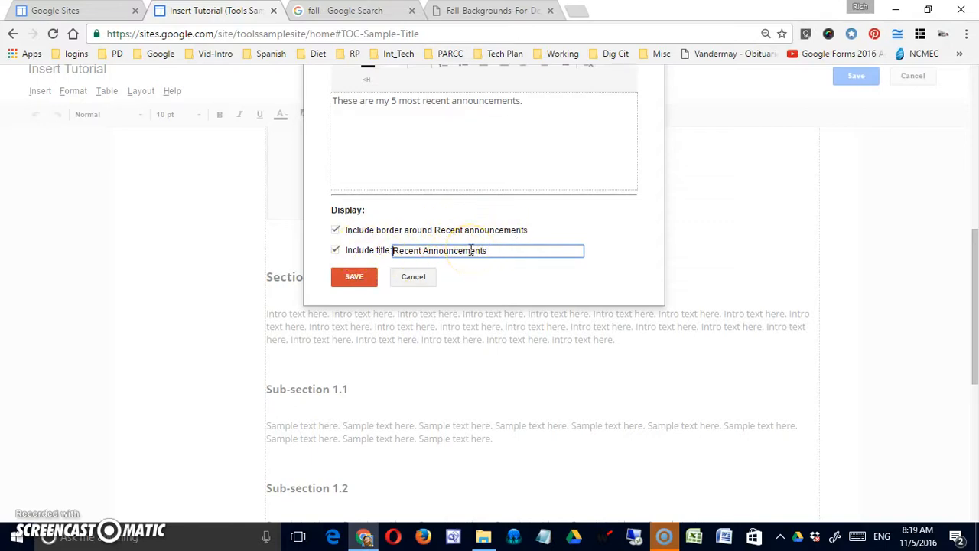
scroll(471, 250, up, 4)
scroll(429, 301, down, 3)
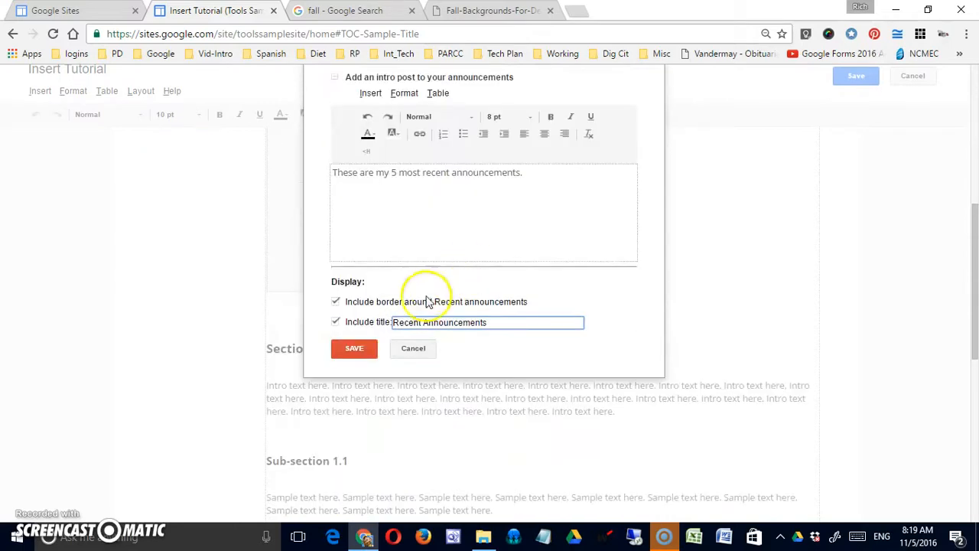
click(413, 349)
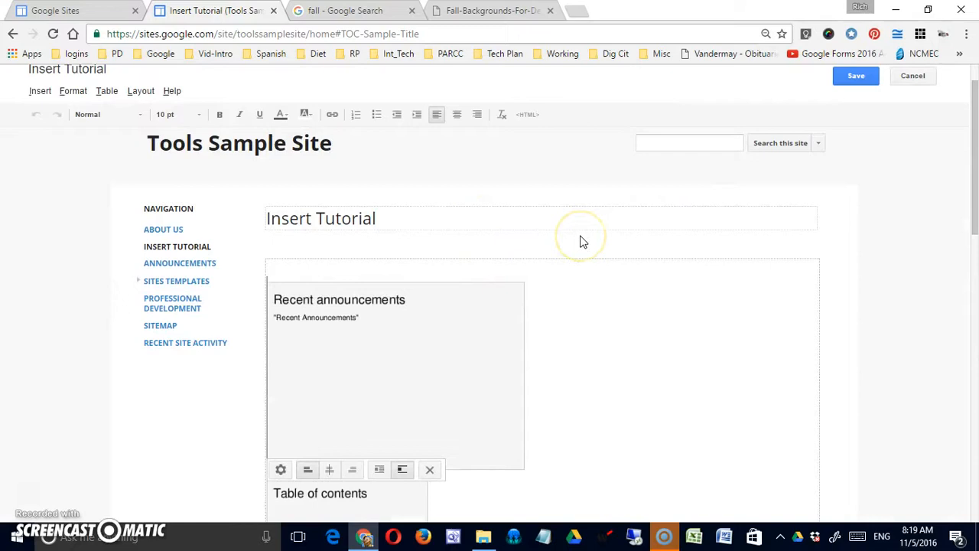
- Add an empty line above the Recent announcements gadget and start a Recently updated files gadget with File Cabinet as the source
key(Return)
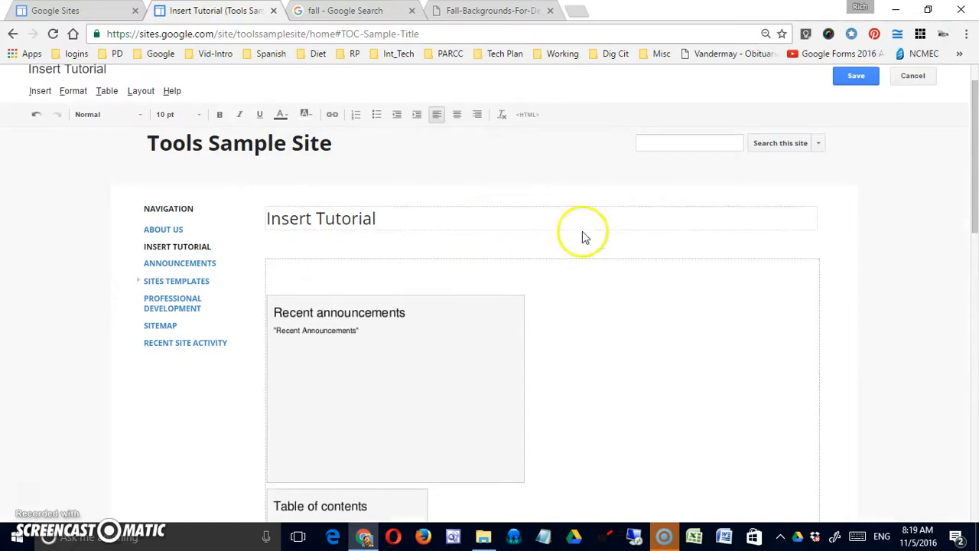
click(47, 101)
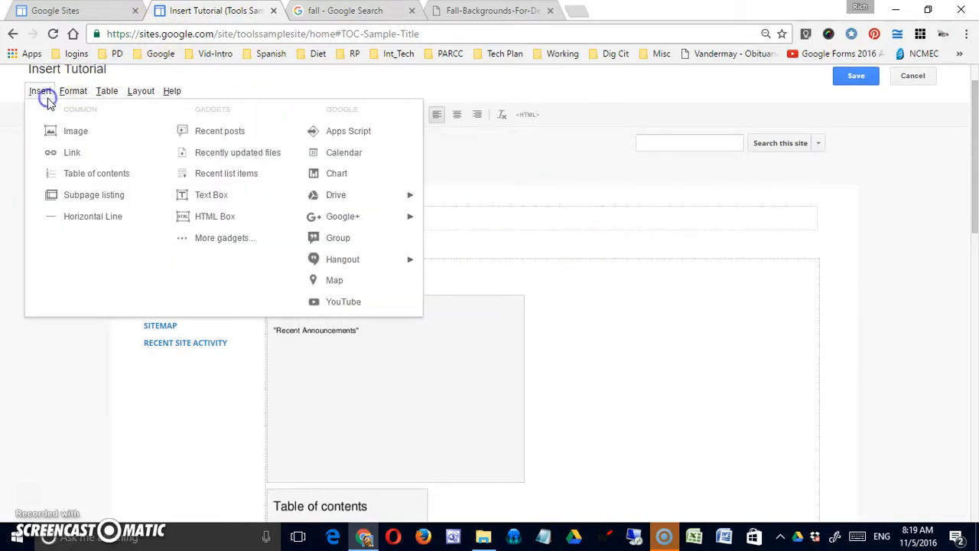
click(240, 156)
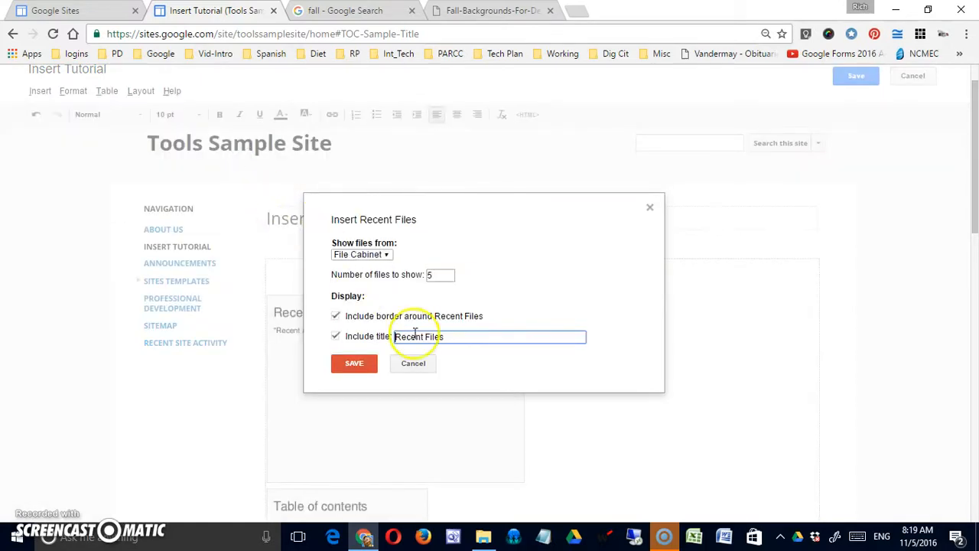
click(372, 255)
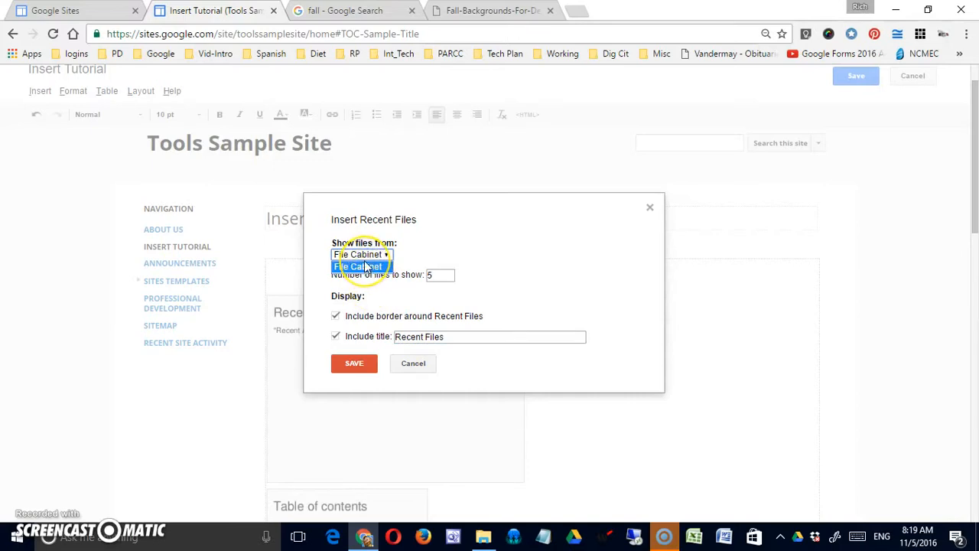
click(372, 265)
click(367, 254)
click(365, 254)
- Set the recent files gadget to show 1 file without a border, insert it and save the page
click(432, 279)
drag(432, 280, 415, 277)
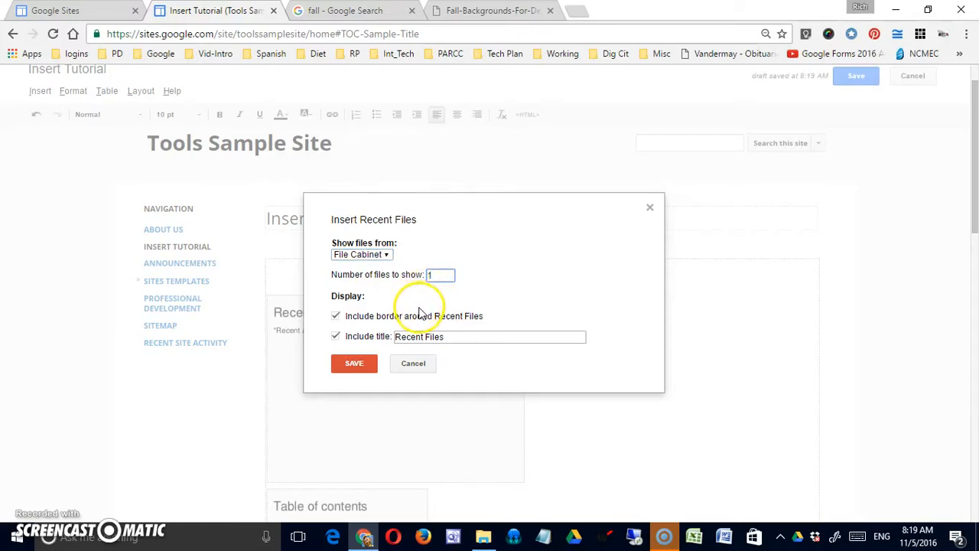
click(339, 318)
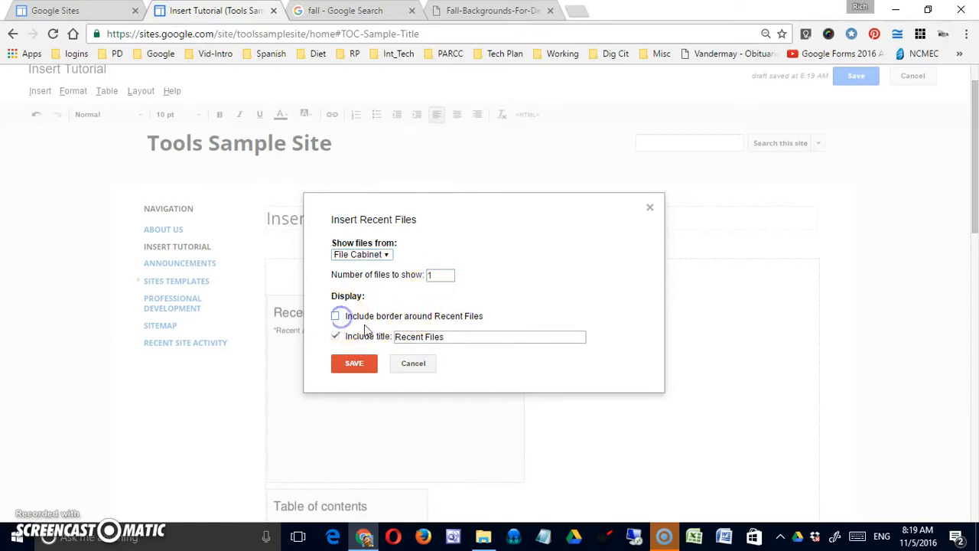
click(351, 363)
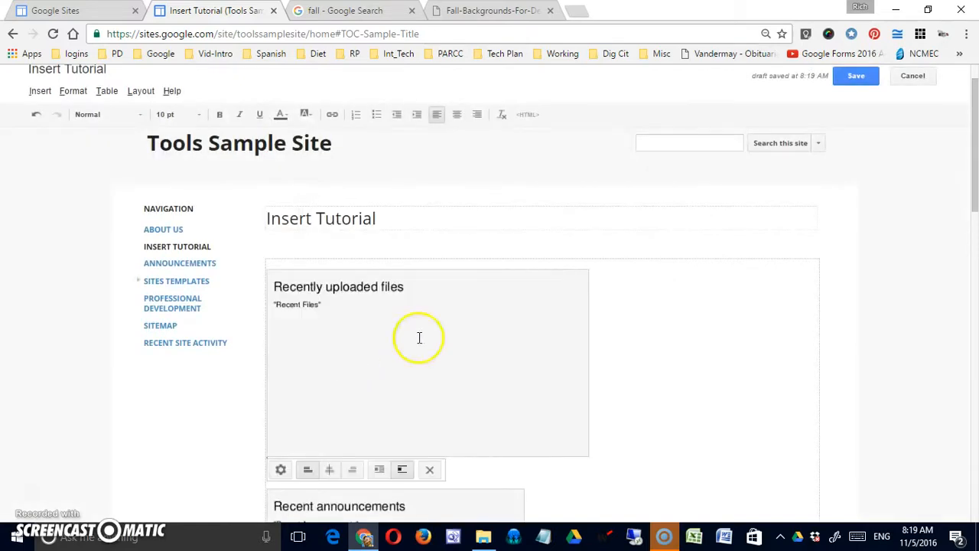
click(855, 75)
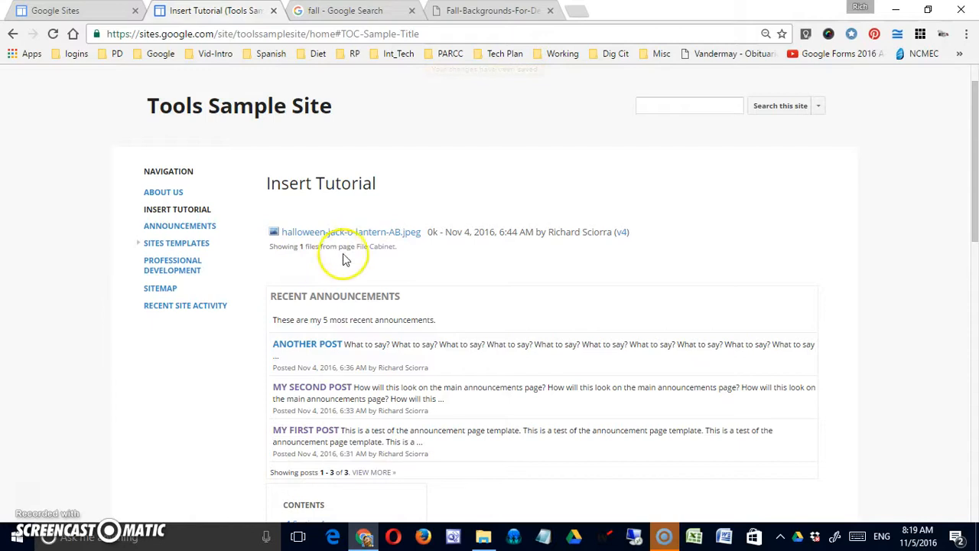
- Open the File Cabinet page linked below the recent file and return to the Insert Tutorial page
click(372, 248)
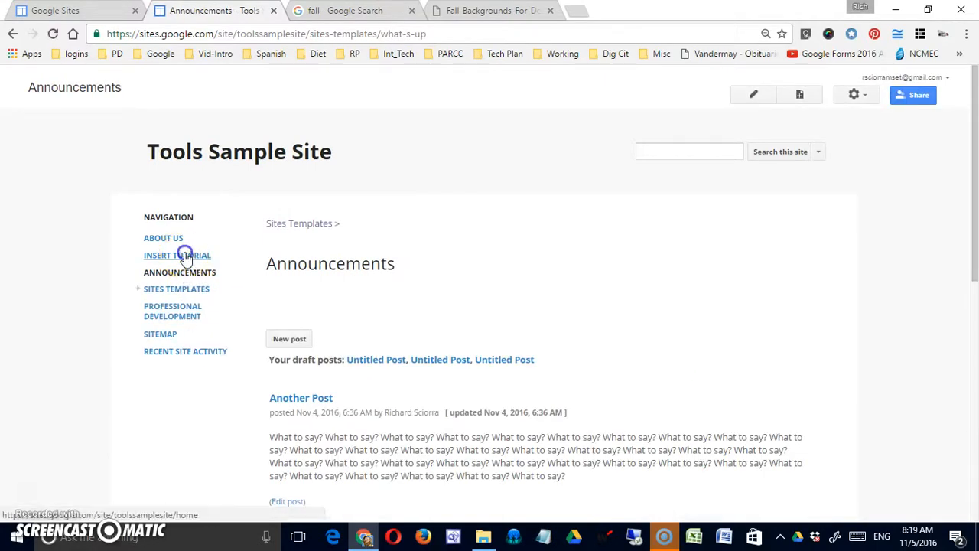
click(185, 255)
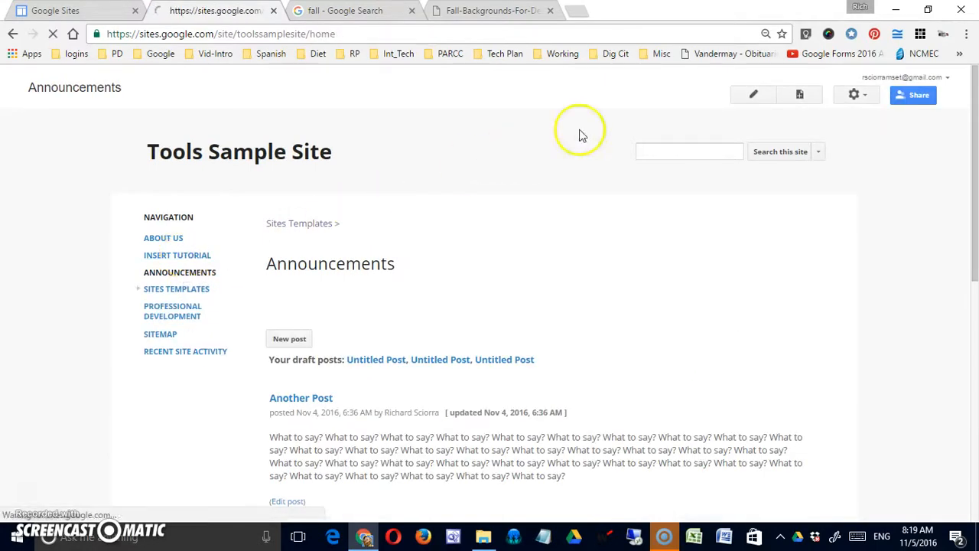
- Add an empty line above the Recently uploaded files gadget, include its border and the title "Recent Files", and save the page
click(754, 97)
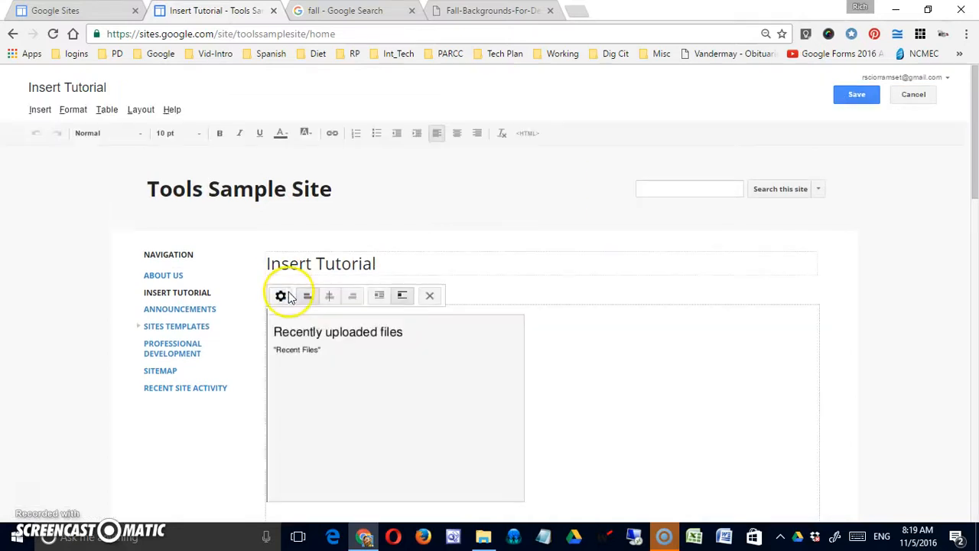
click(556, 354)
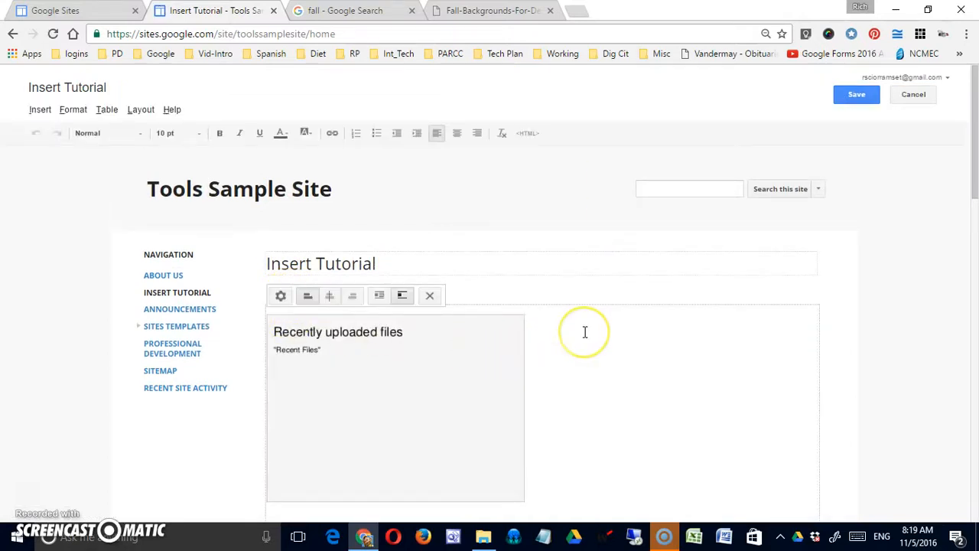
key(Return)
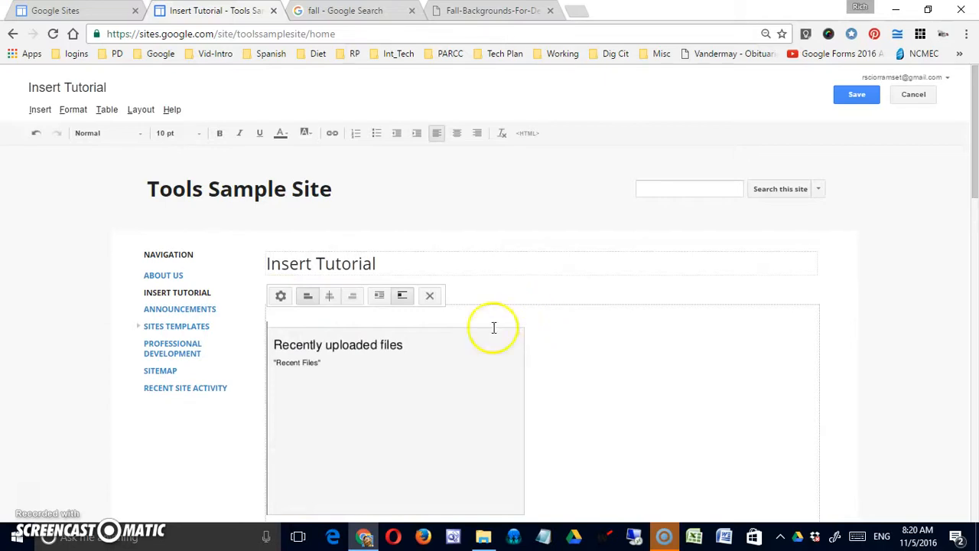
click(417, 370)
click(284, 311)
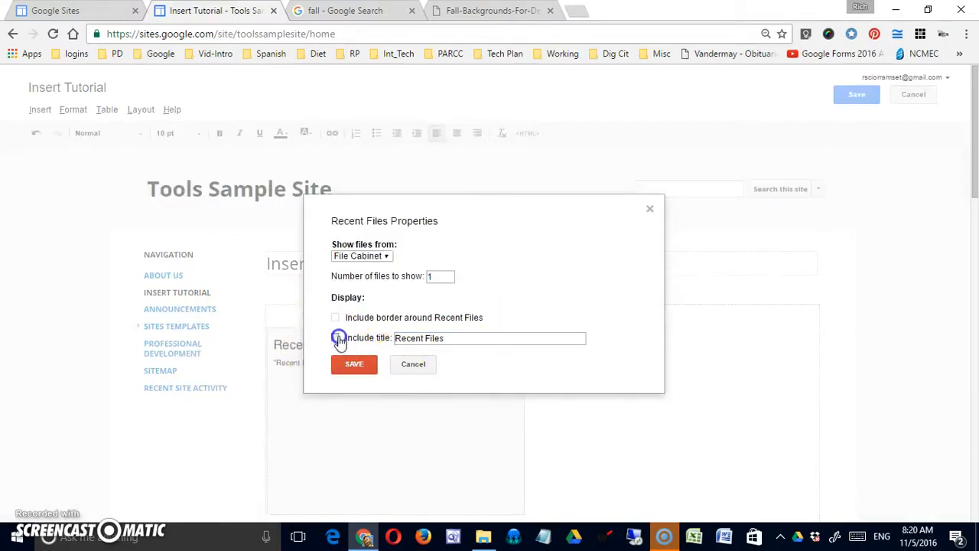
click(353, 364)
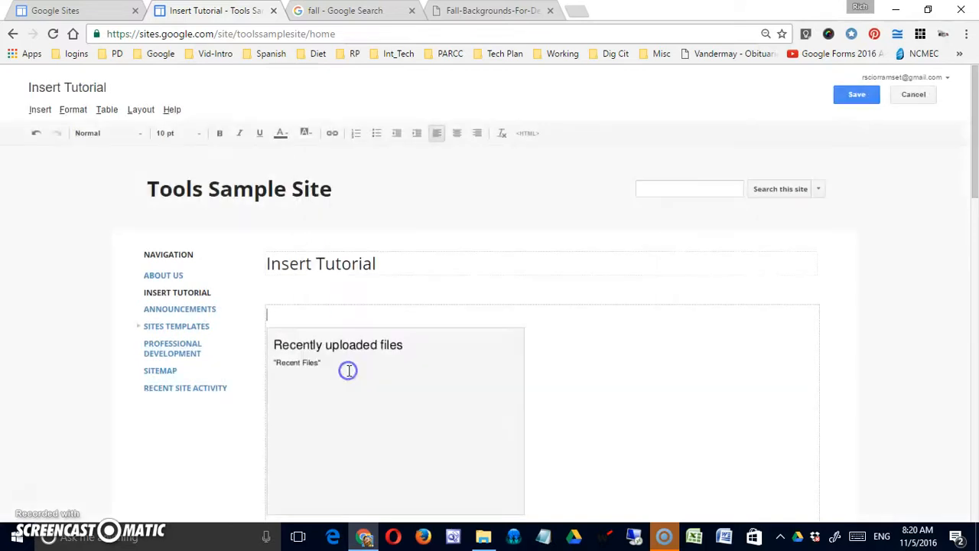
click(857, 94)
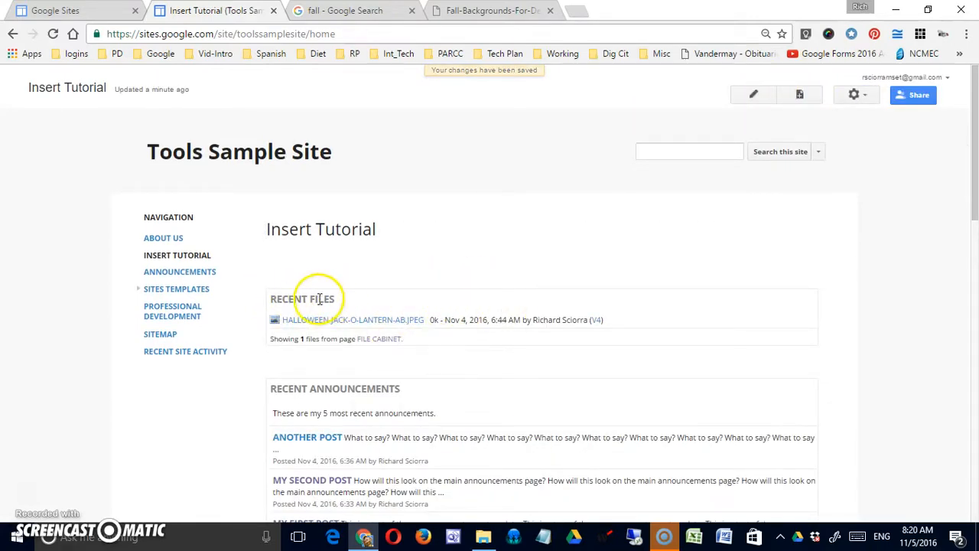
- Start a Recent list items gadget from List that displays only the Owner, Description and Goal Date columns
click(755, 95)
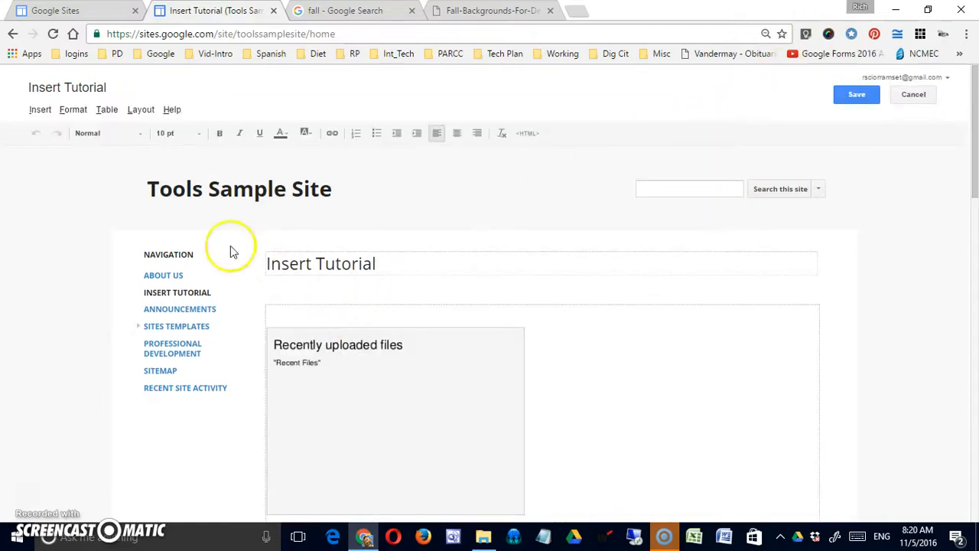
click(42, 111)
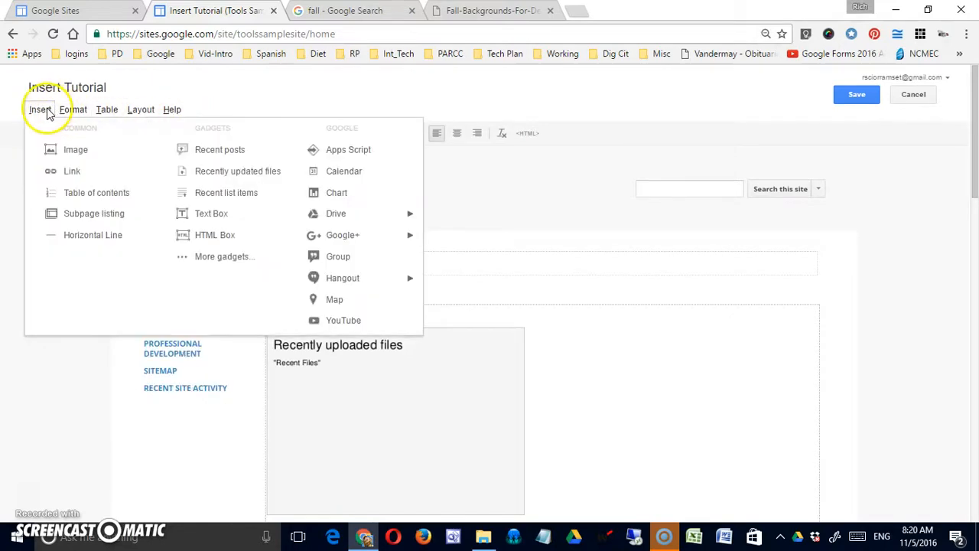
click(213, 196)
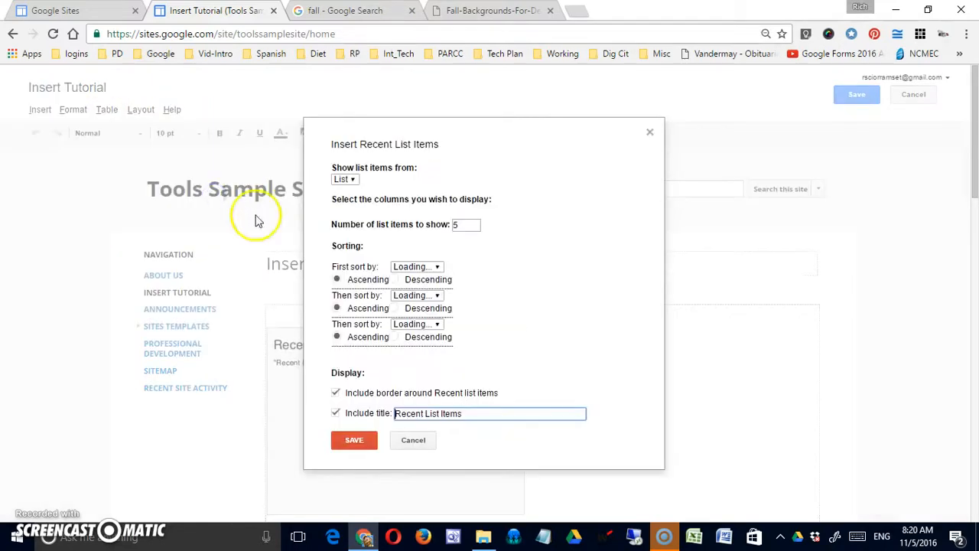
click(357, 179)
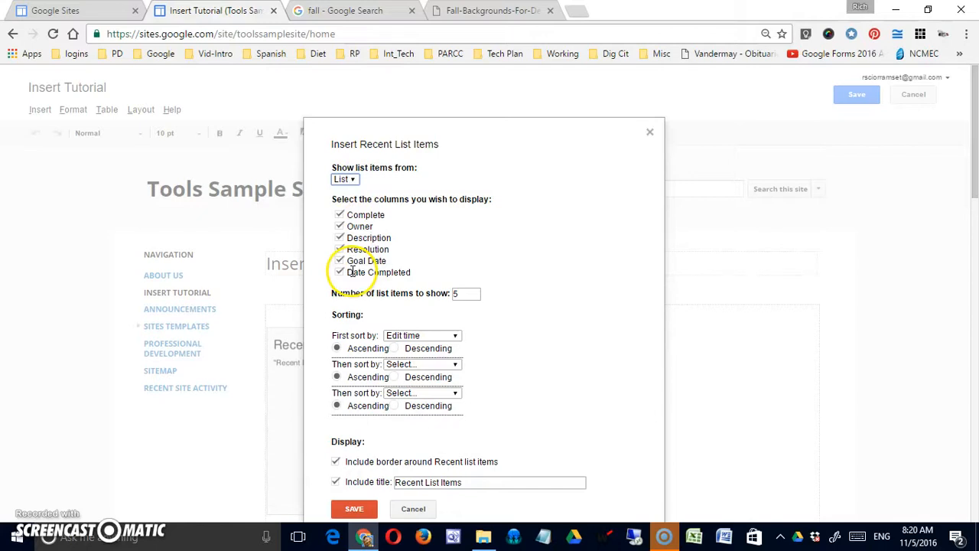
click(338, 215)
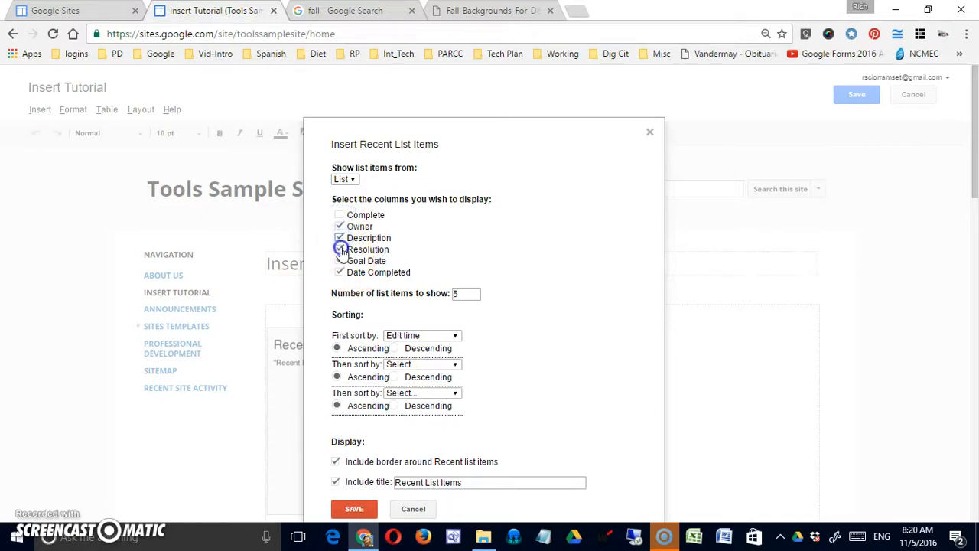
- Set the gadget to show 3 list items sorted ascending by Goal Date, then Owner, and insert it with border and title
drag(466, 296, 447, 299)
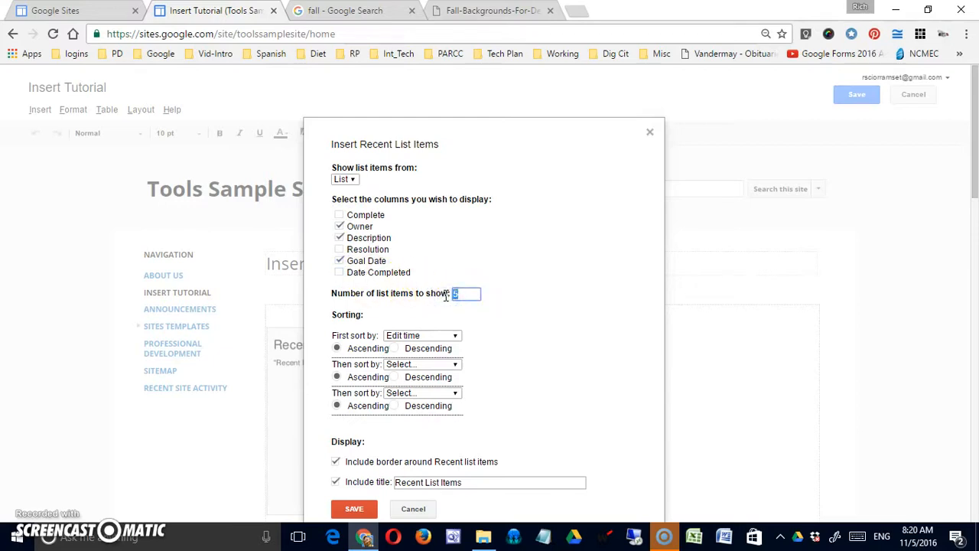
scroll(459, 321, down, 1)
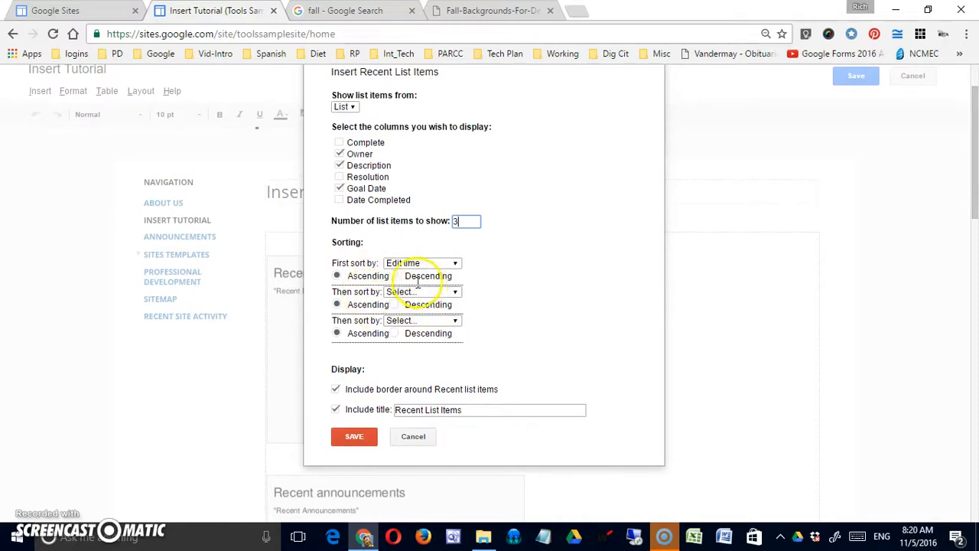
click(454, 263)
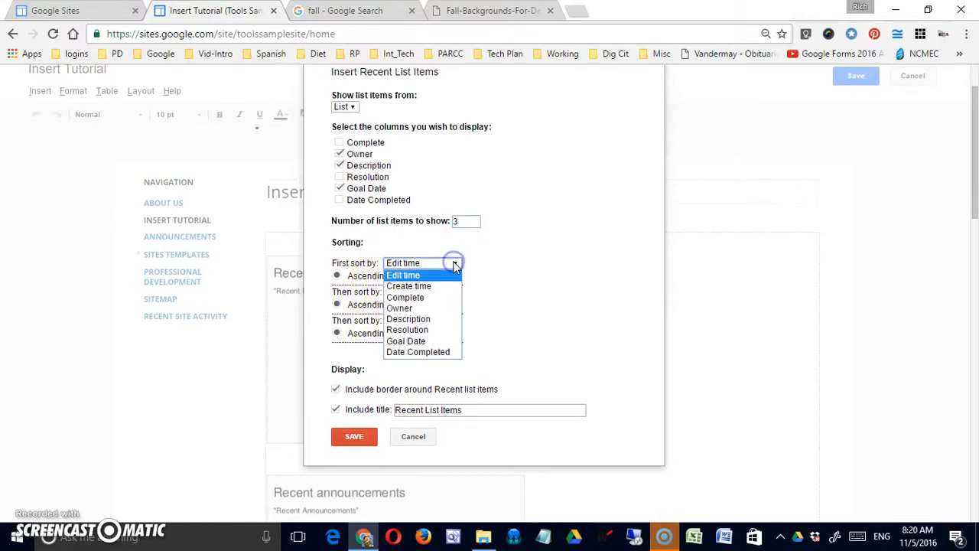
click(446, 342)
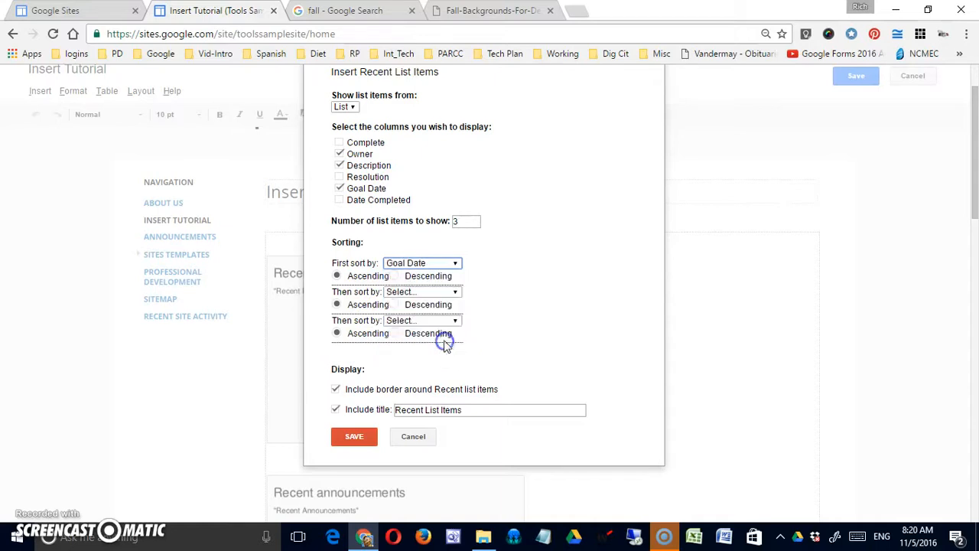
click(449, 294)
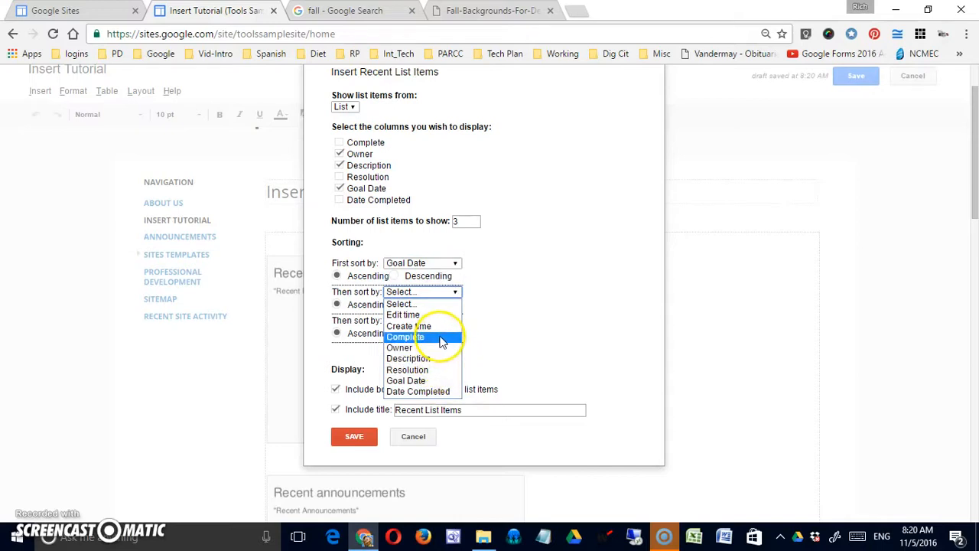
click(439, 348)
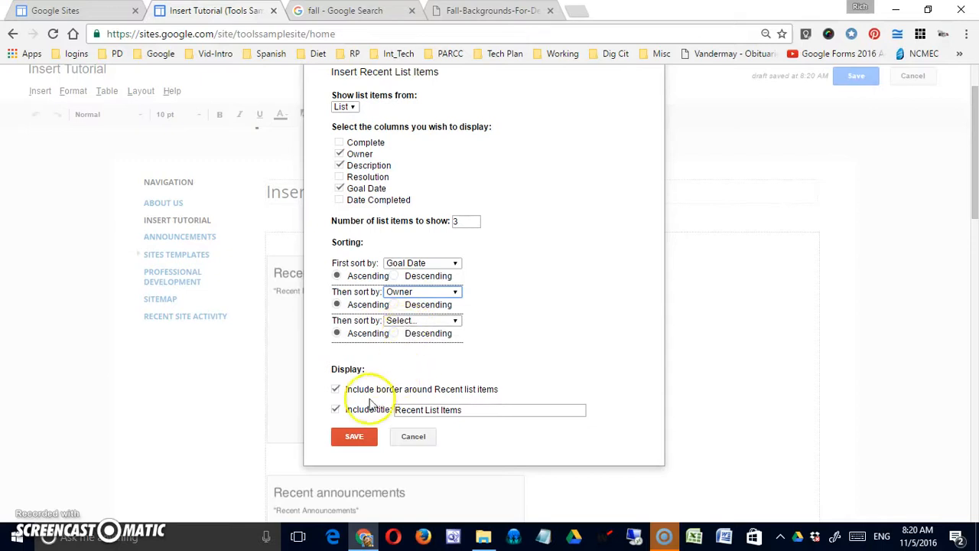
click(353, 439)
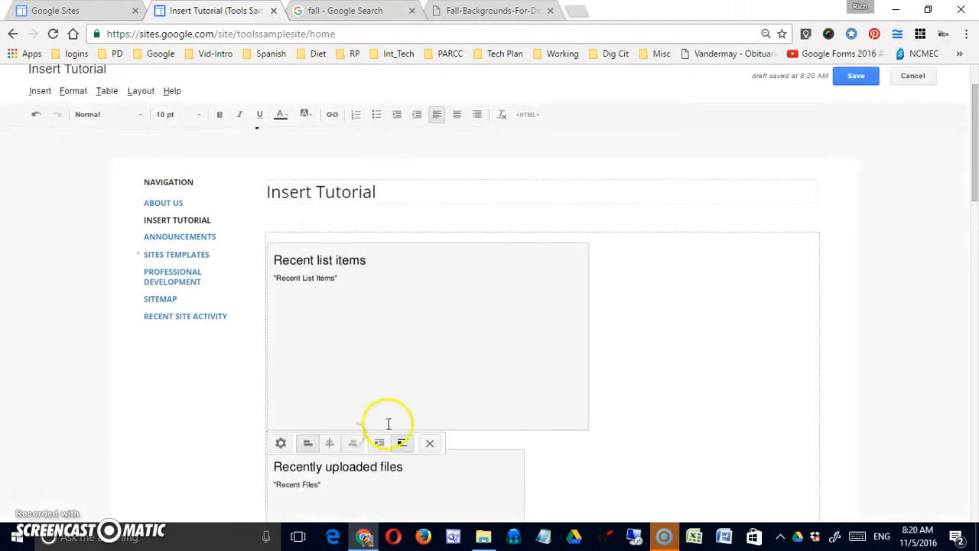
- Save the page, reopen it for editing and add an empty line above the Recent list items gadget
click(857, 75)
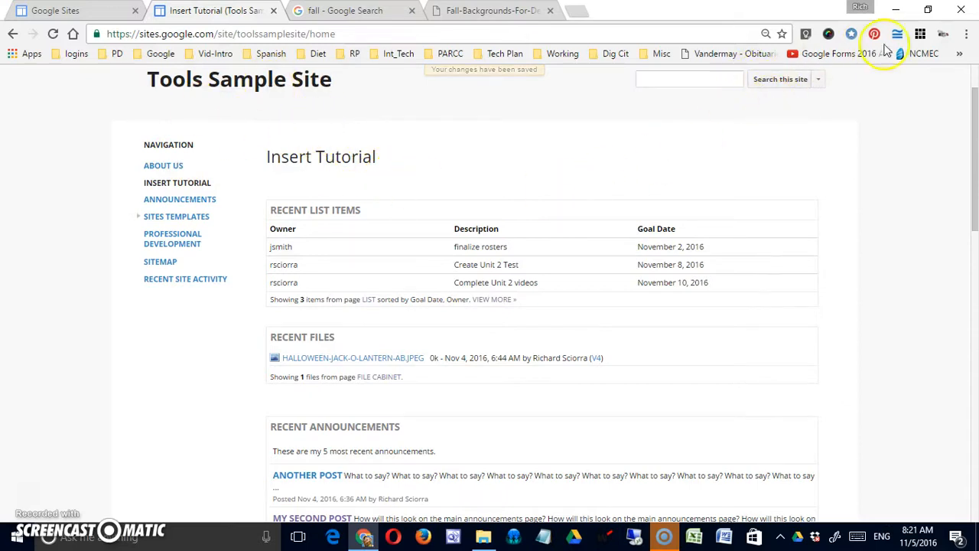
scroll(880, 76, up, 1)
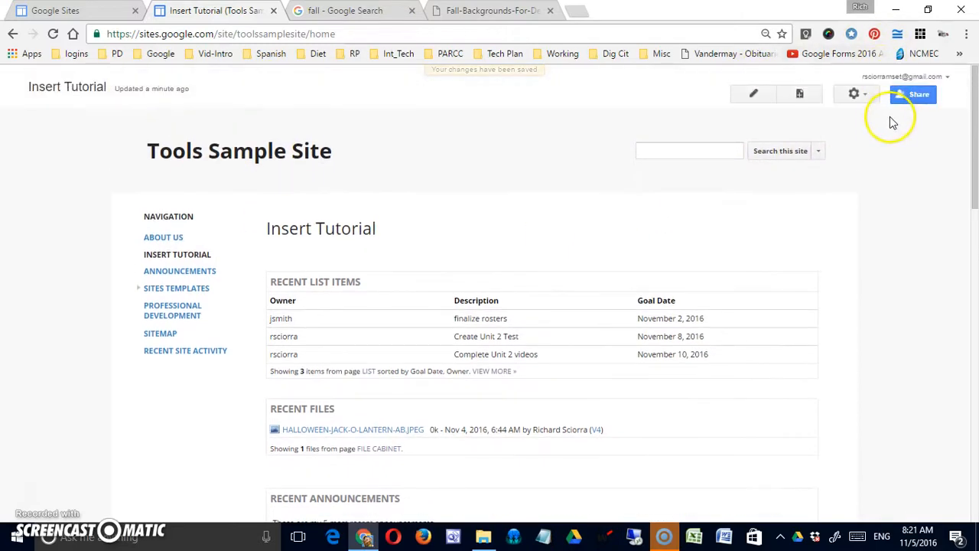
click(753, 94)
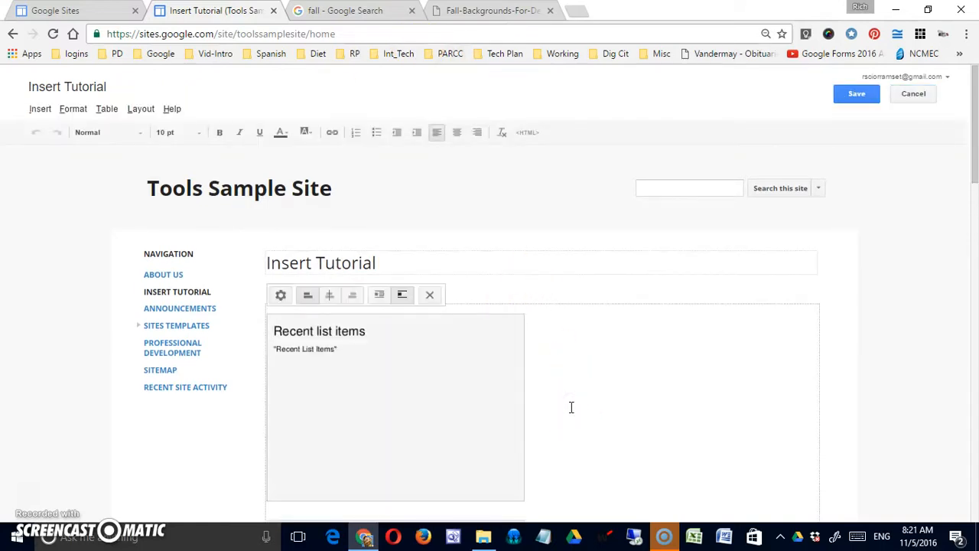
click(360, 317)
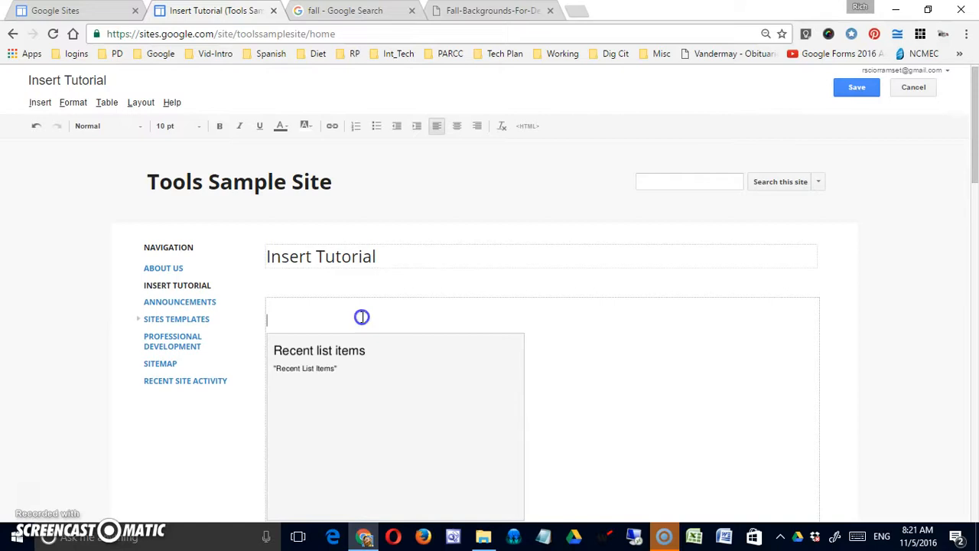
- Start a Text Box gadget titled "Example of Text Box" with a width of 100 pixels
click(40, 105)
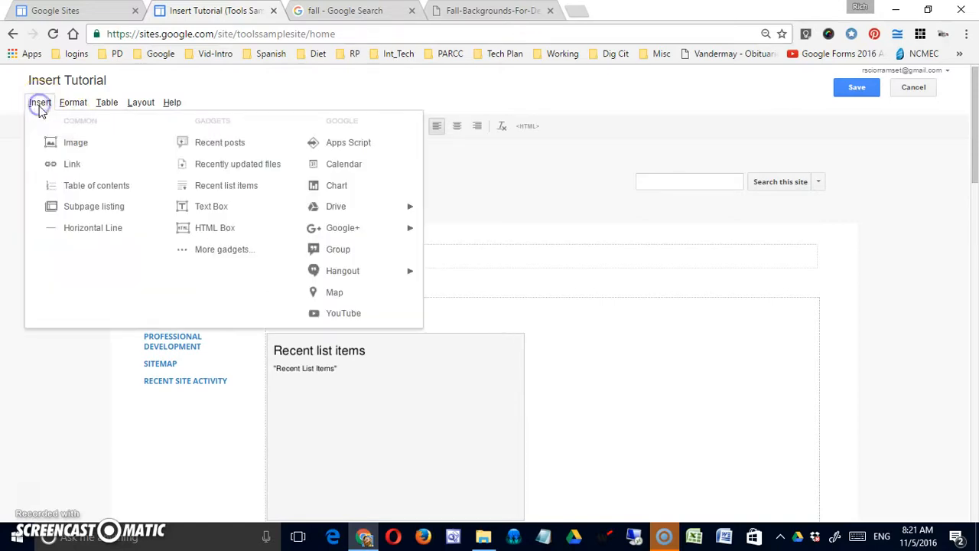
click(224, 209)
click(402, 196)
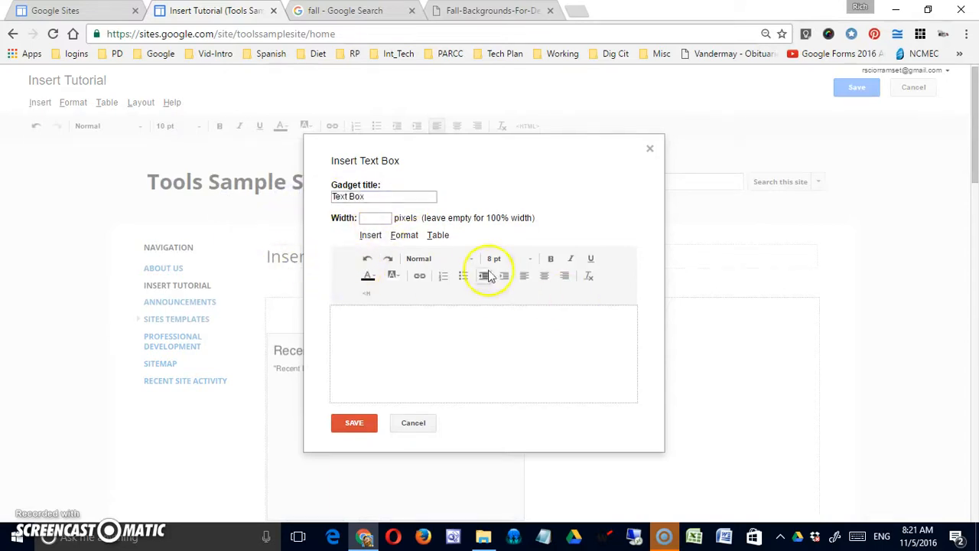
drag(426, 195, 330, 198)
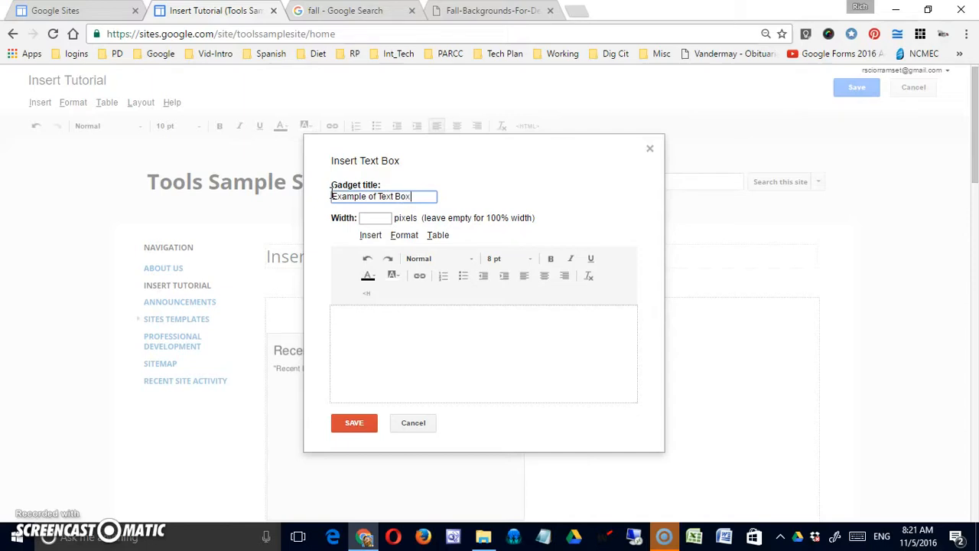
click(376, 219)
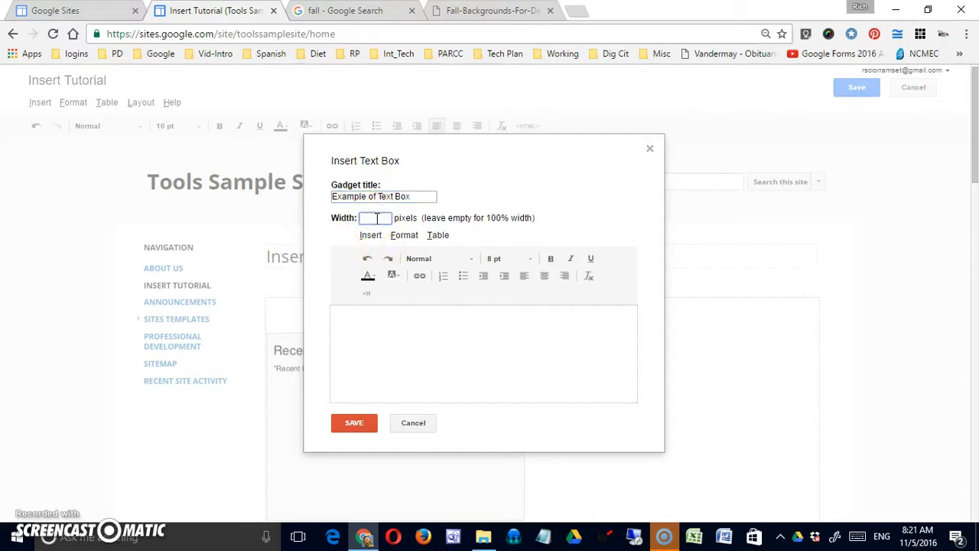
- Fill the text box with "Type things." followed by a bulleted list of sdfdasf, fadsf, afsa, sad and fs
click(404, 357)
click(411, 340)
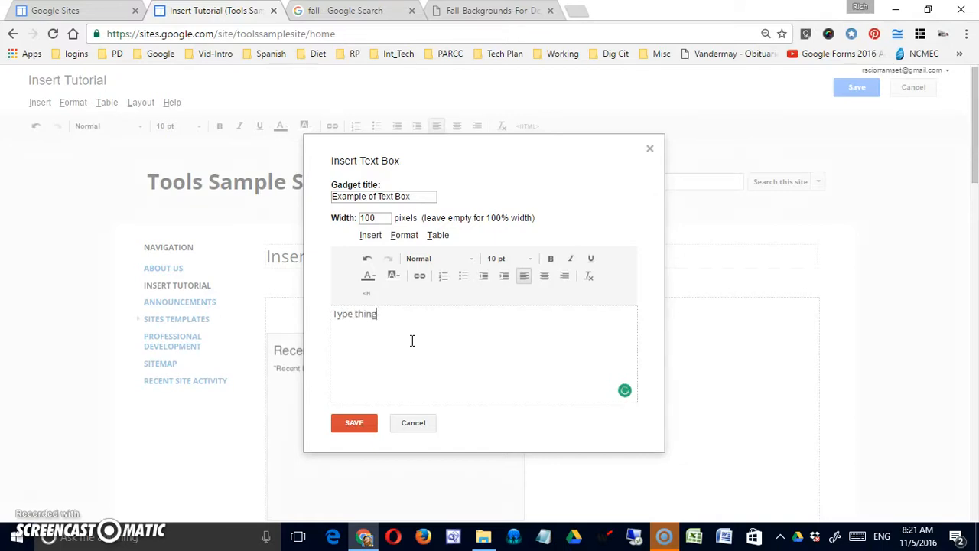
text(Type things.)
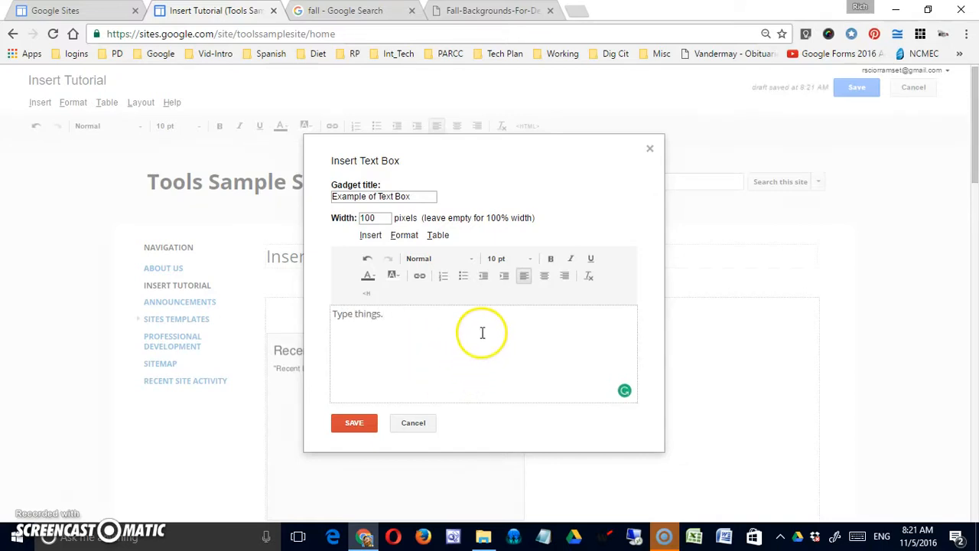
key(Return)
click(463, 276)
text(sdfdasf)
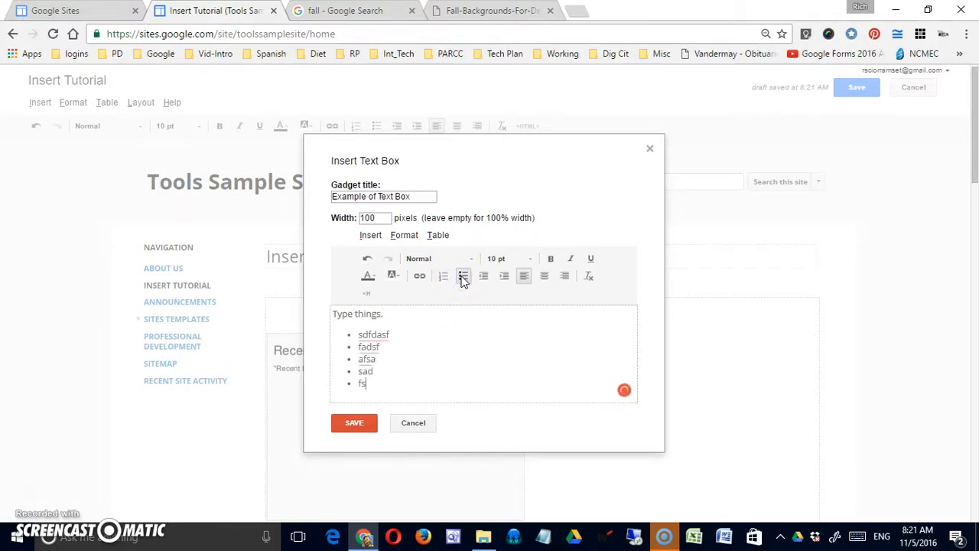
key(Return)
click(463, 277)
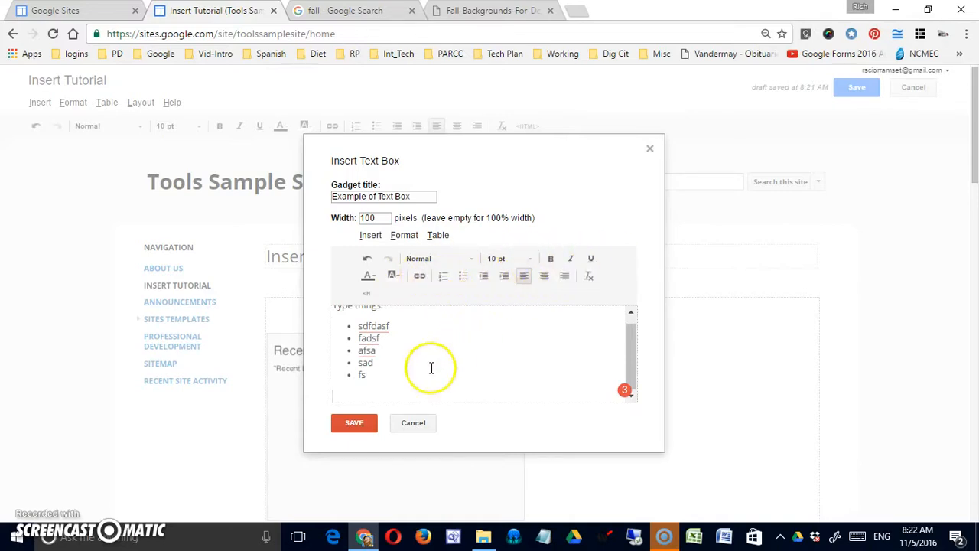
- Insert the text box, save the page and review how the gadget displays above the recent list items
click(354, 423)
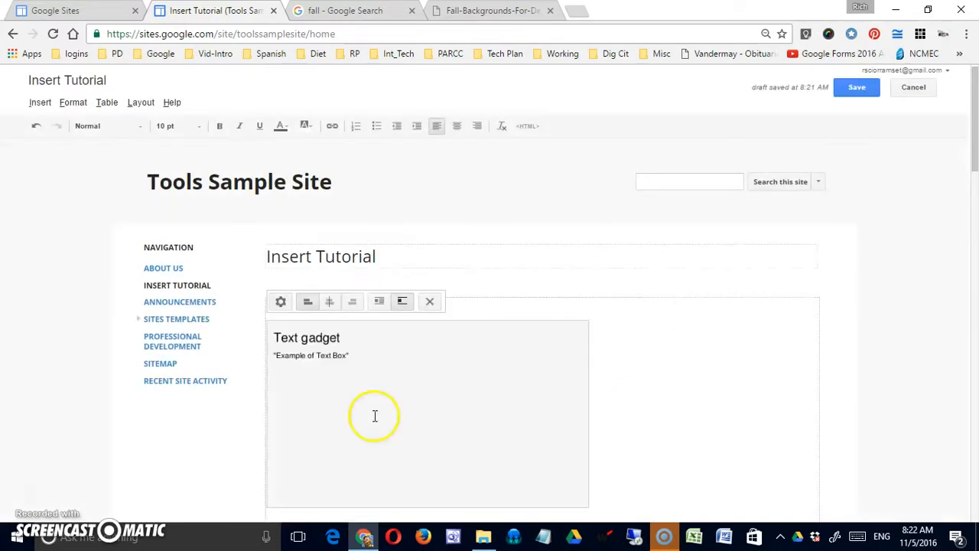
click(850, 92)
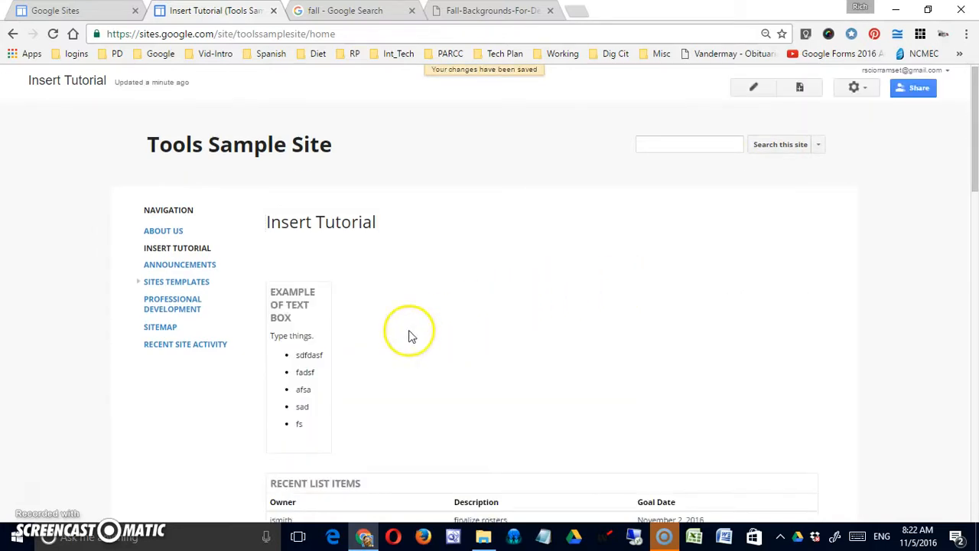
click(306, 354)
click(328, 353)
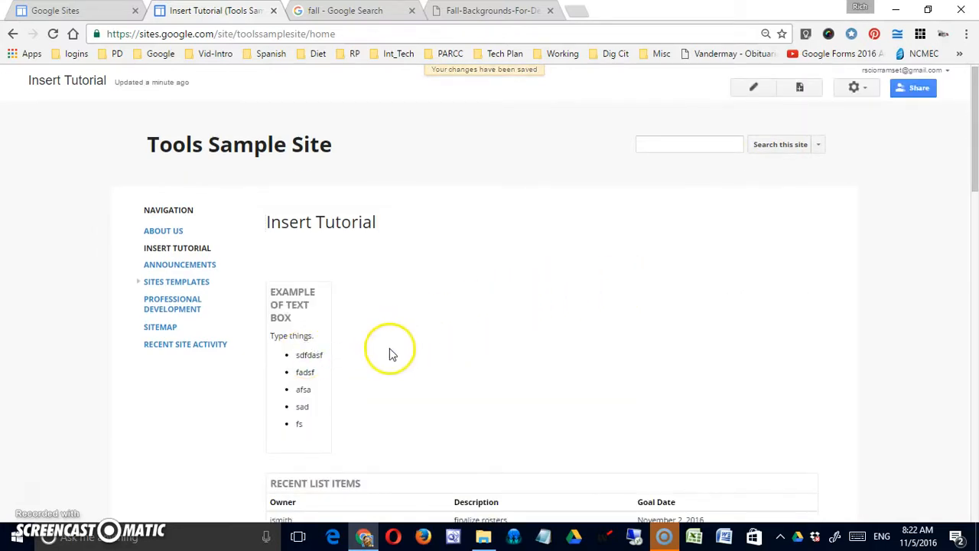
scroll(389, 350, down, 4)
scroll(389, 351, up, 3)
click(330, 321)
scroll(367, 325, up, 2)
- Insert an HTML Box containing "<p>This is a paragraph</p>" above the text box and save the page
click(754, 95)
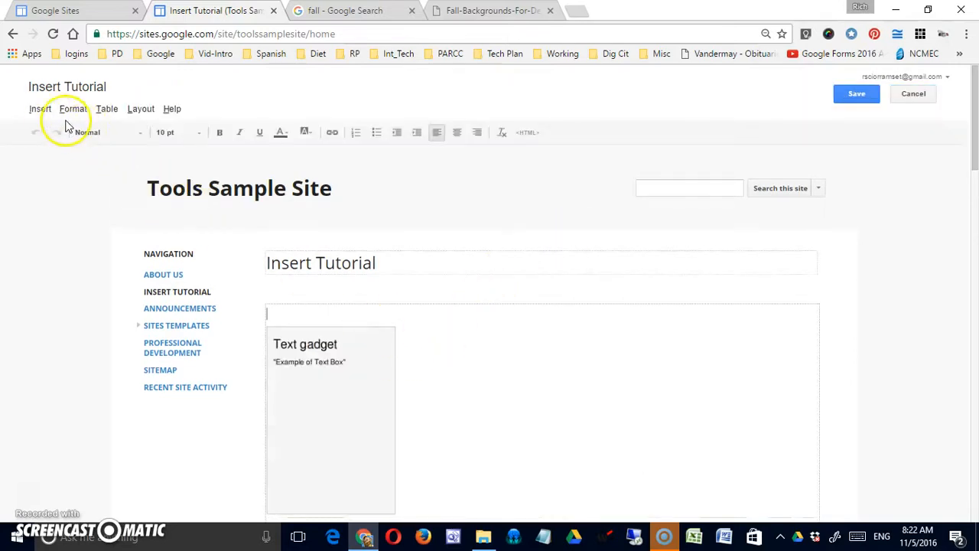
click(40, 110)
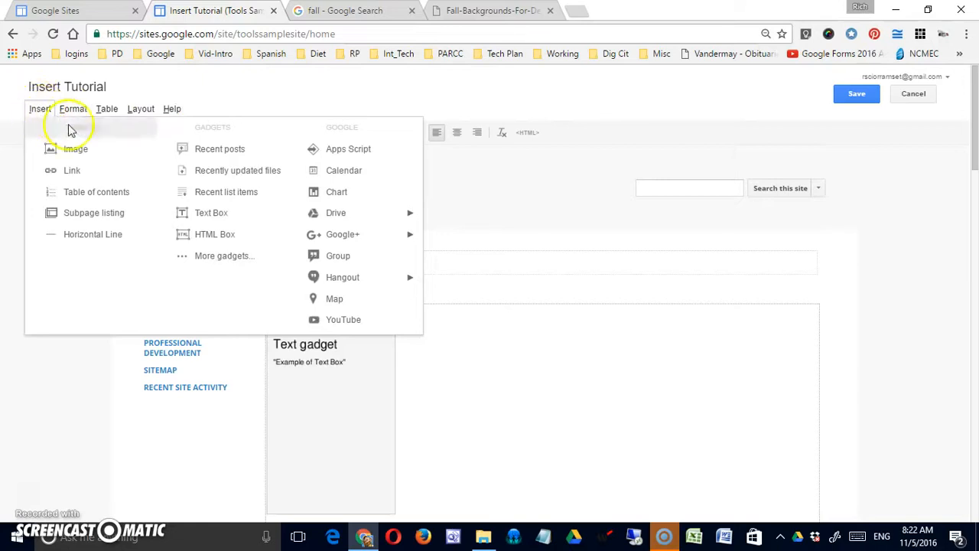
click(203, 237)
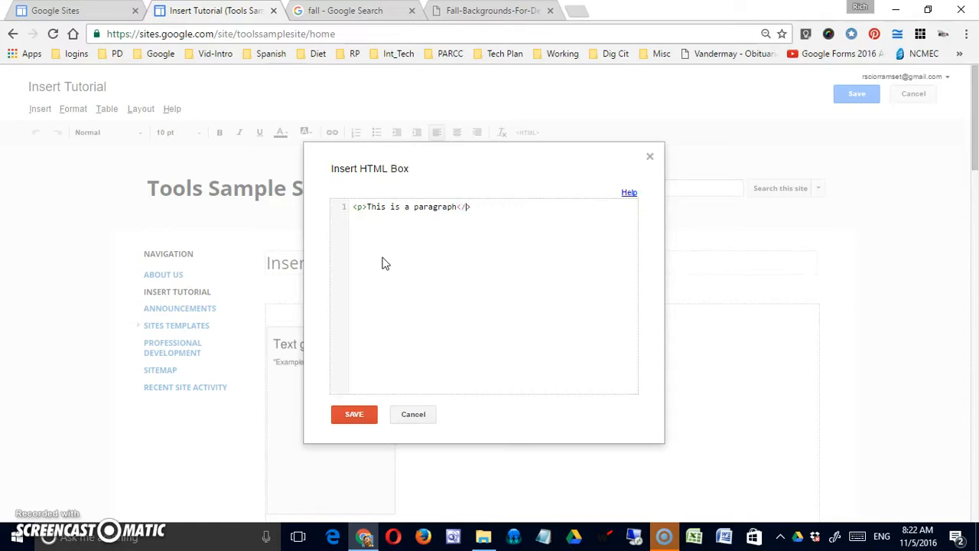
click(382, 262)
click(358, 414)
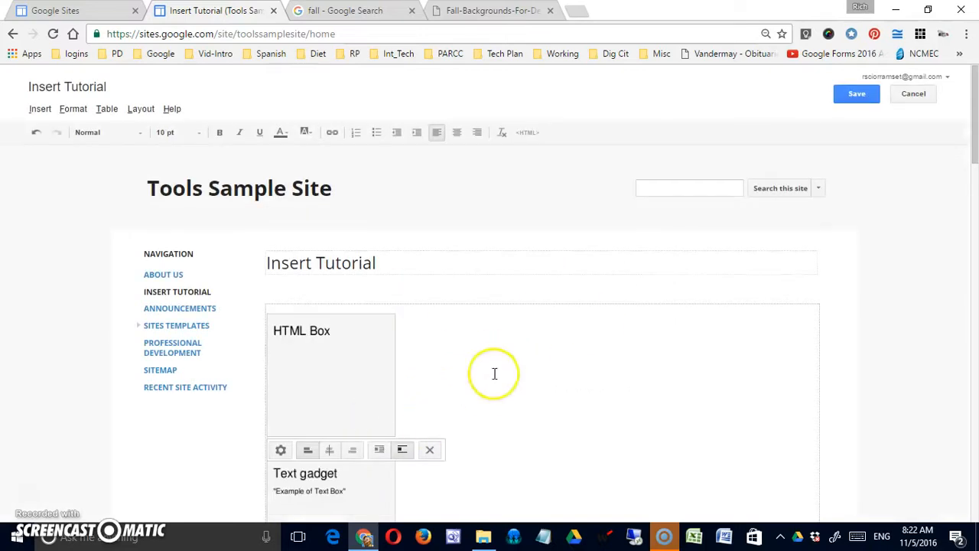
click(849, 93)
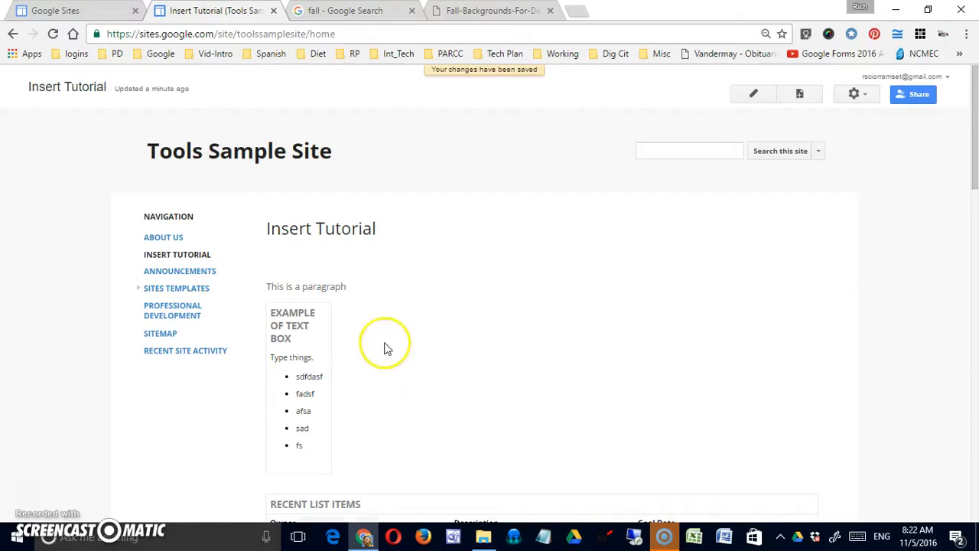
drag(341, 286, 286, 286)
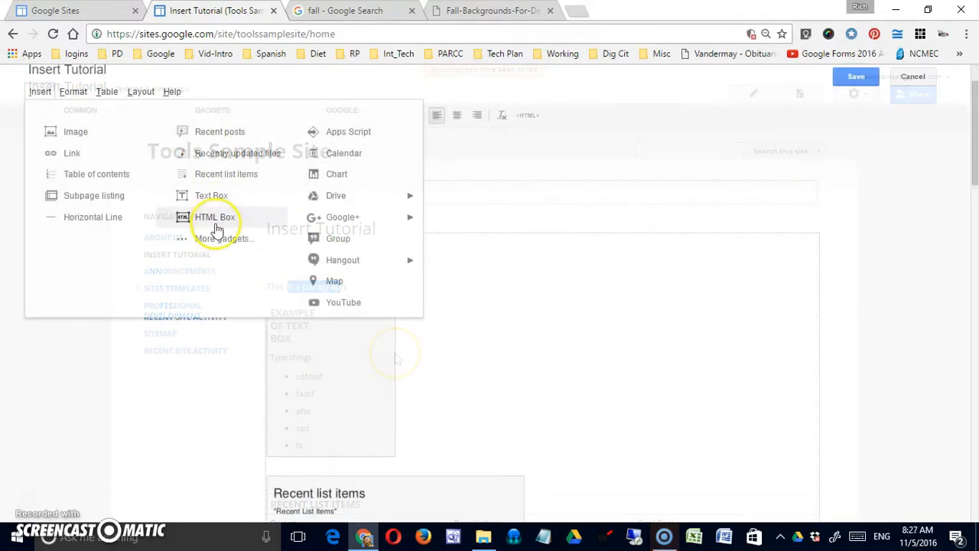
- Insert an HTML Box containing "<h1>This is big</h1>" above the text box and save the page
click(217, 219)
click(235, 222)
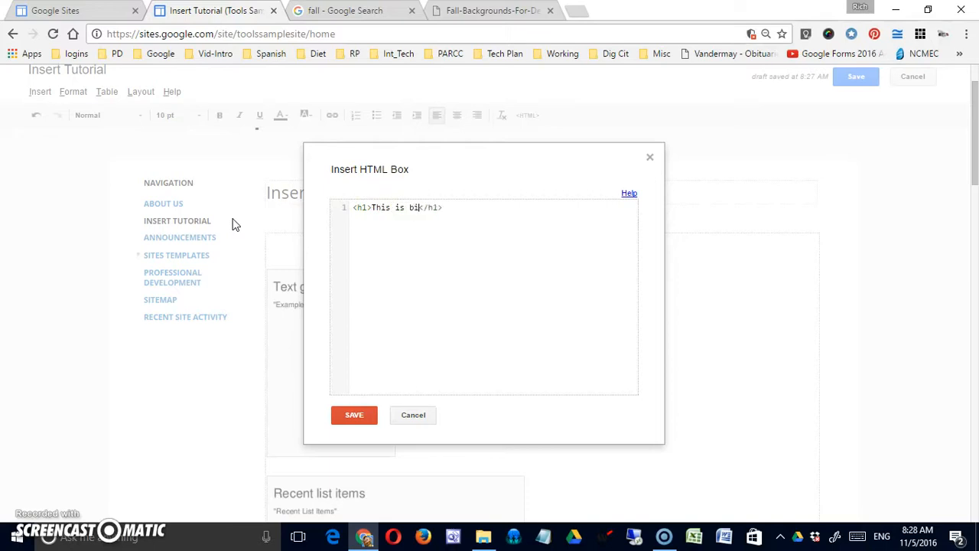
click(348, 414)
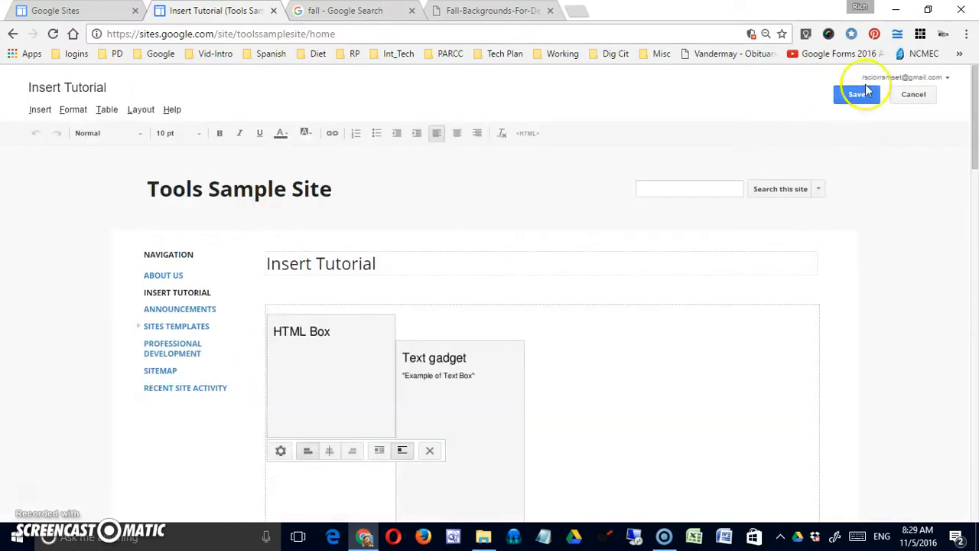
click(866, 83)
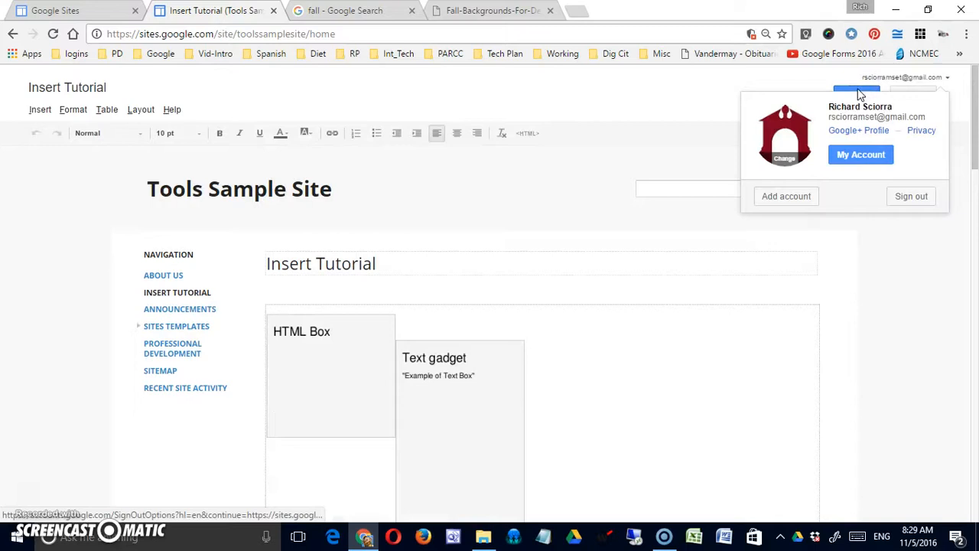
click(858, 90)
click(850, 94)
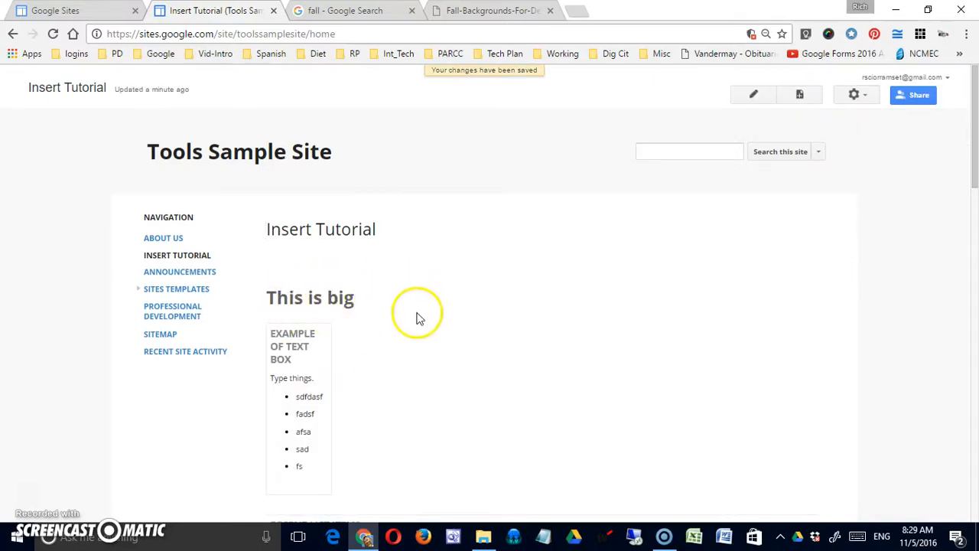
scroll(415, 319, down, 4)
scroll(417, 327, up, 4)
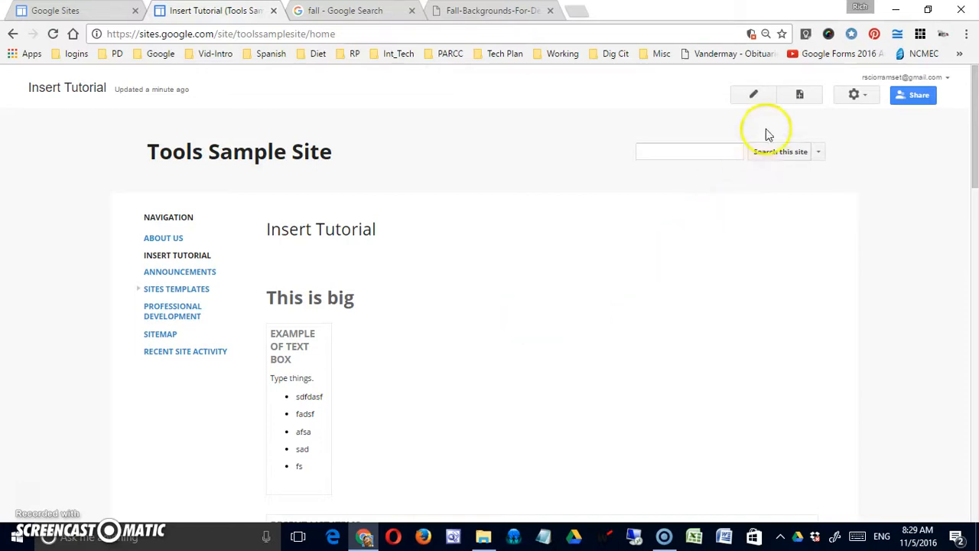
- Reopen the page for editing, browse the featured gadgets in the gadget gallery and close it without adding one
click(753, 94)
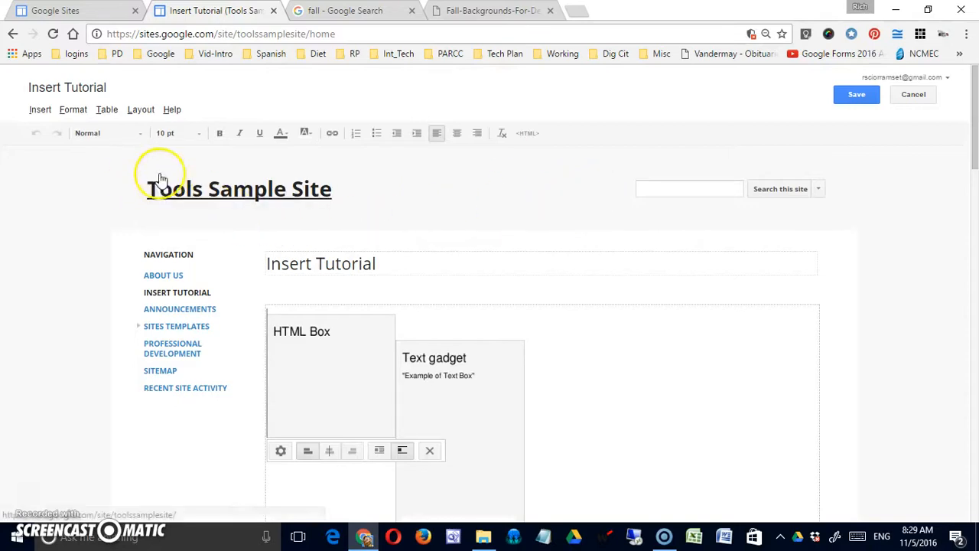
click(40, 109)
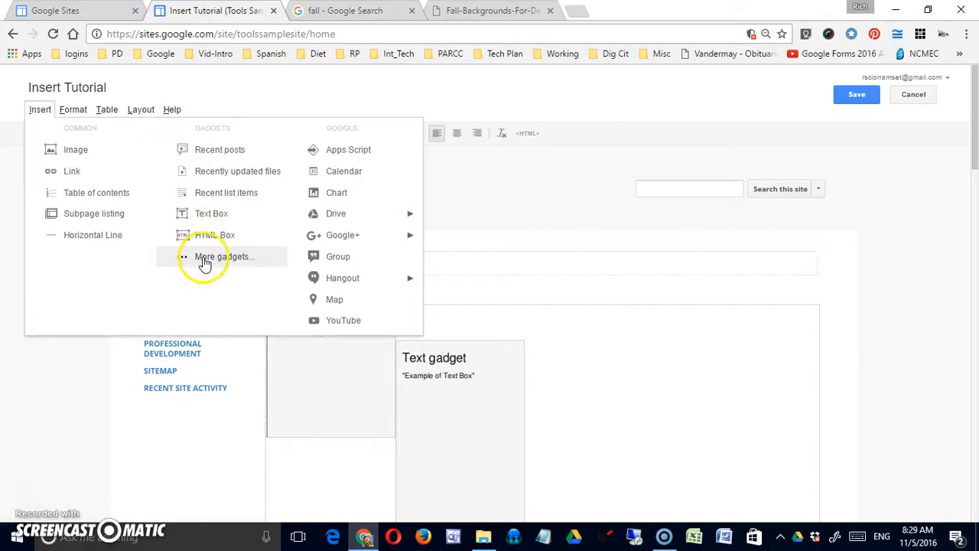
click(220, 260)
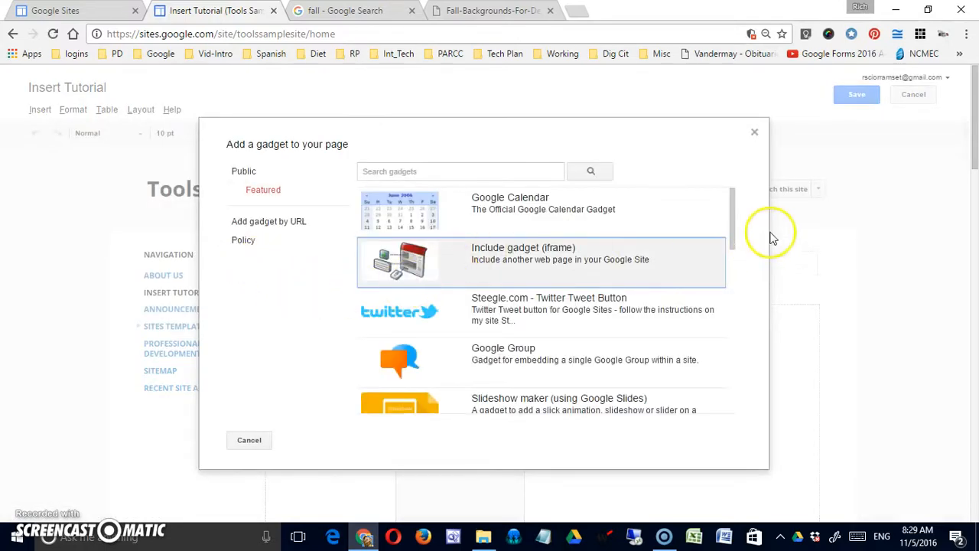
mouse_move(735, 240)
mouse_down()
mouse_move(732, 253)
mouse_move(732, 222)
mouse_up()
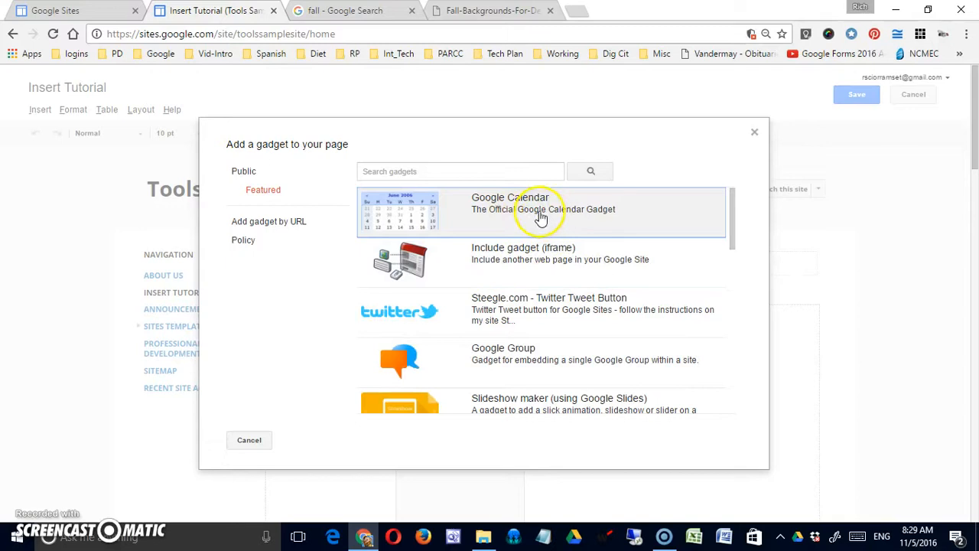
drag(732, 240, 713, 218)
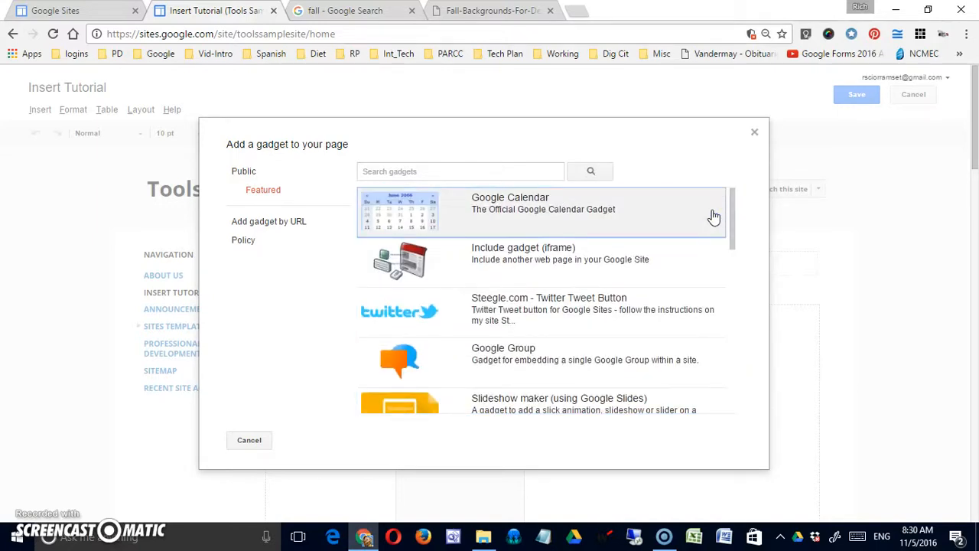
scroll(595, 280, down, 1)
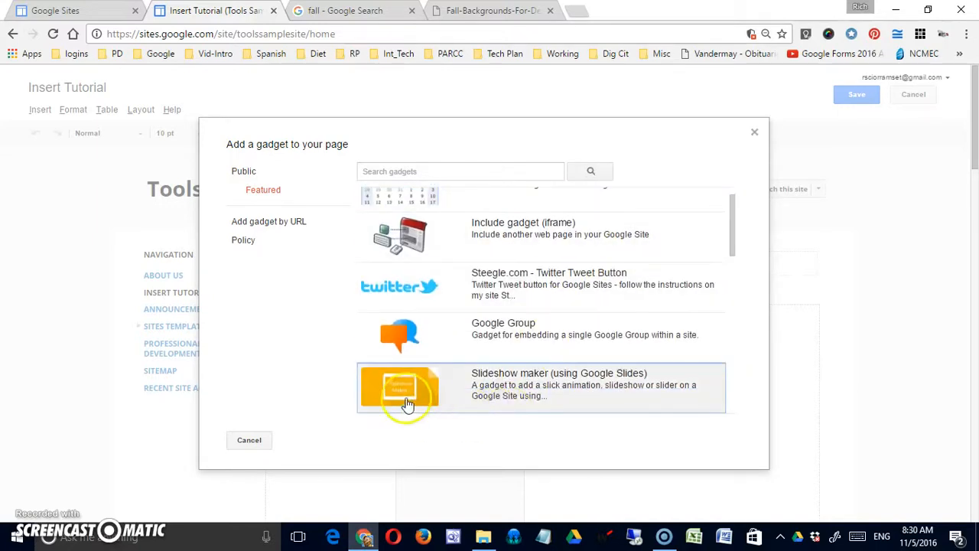
click(754, 134)
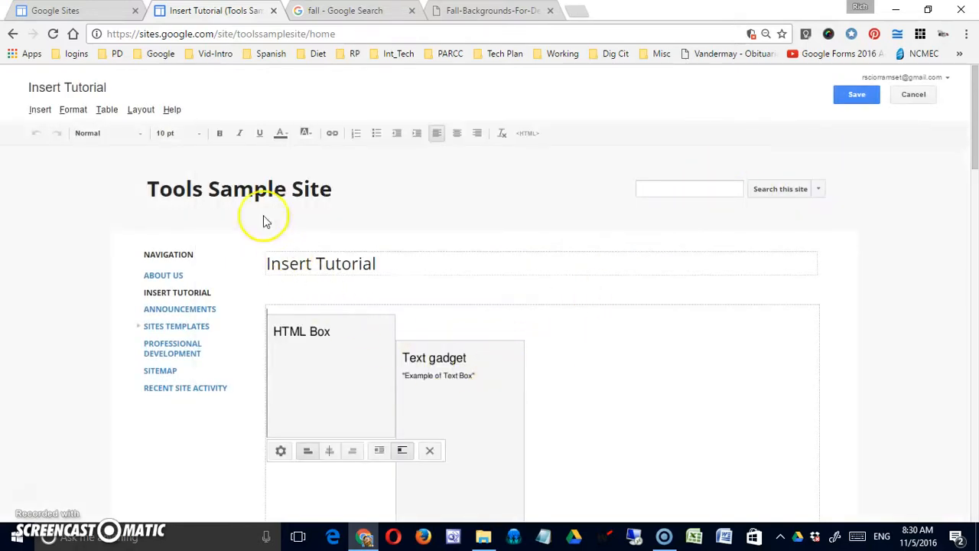
- Look over the Google insert options and view the Apps Script selection dialog without inserting a script
click(42, 110)
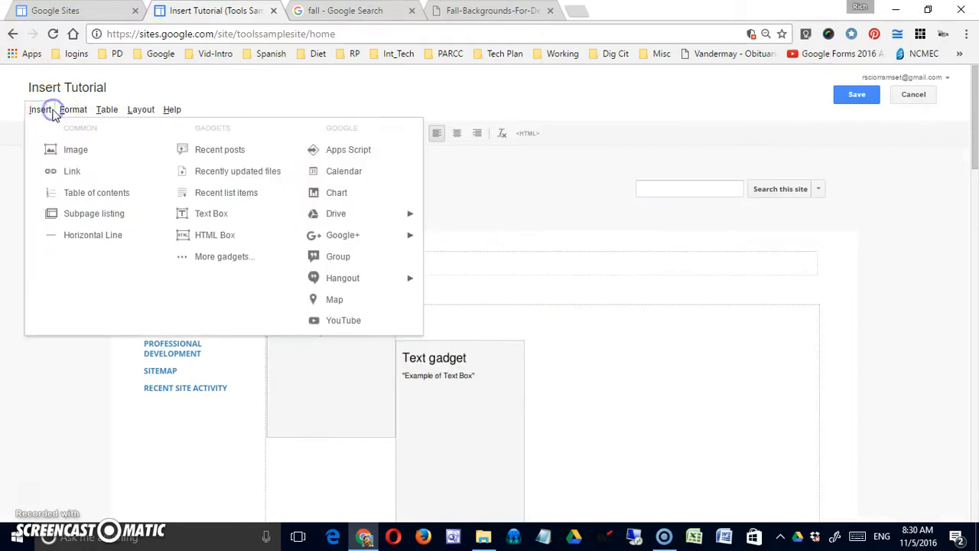
click(354, 303)
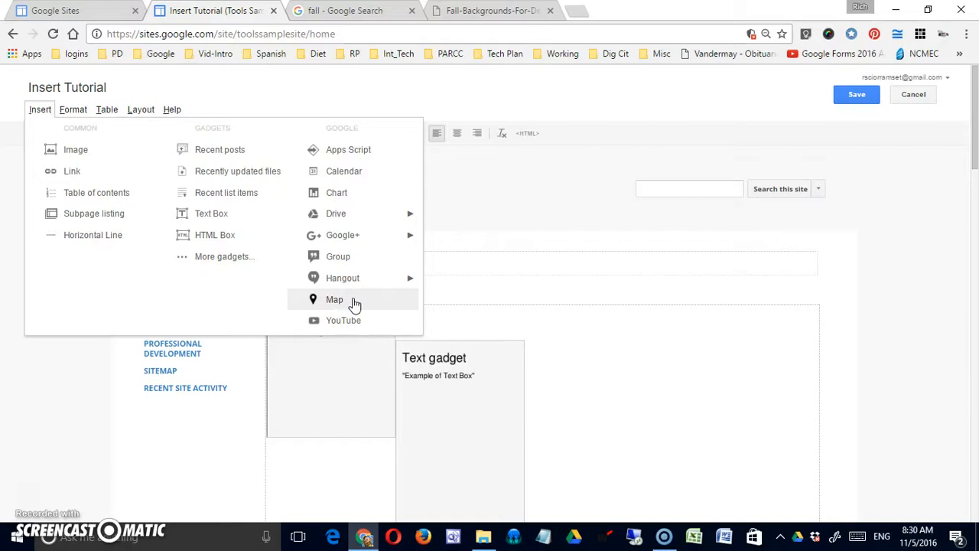
click(365, 165)
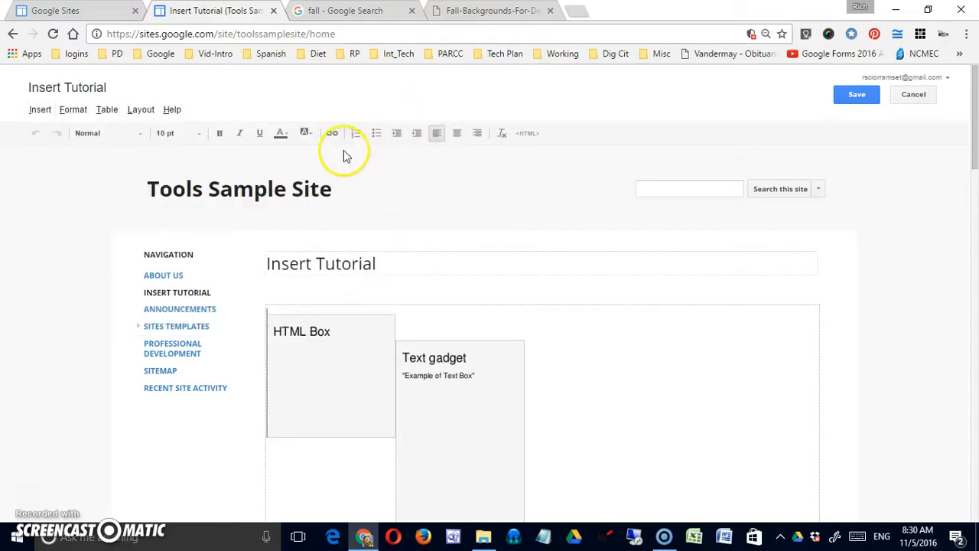
click(48, 116)
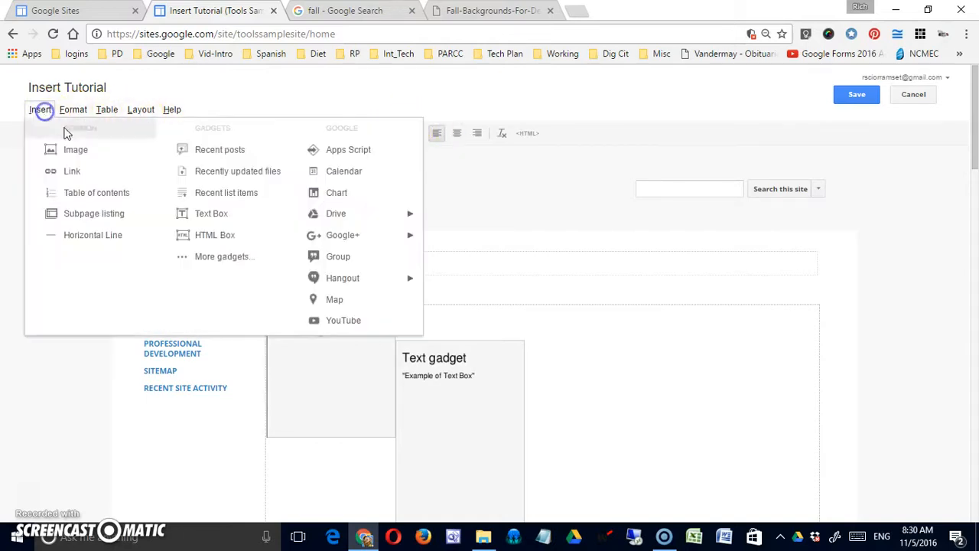
click(348, 150)
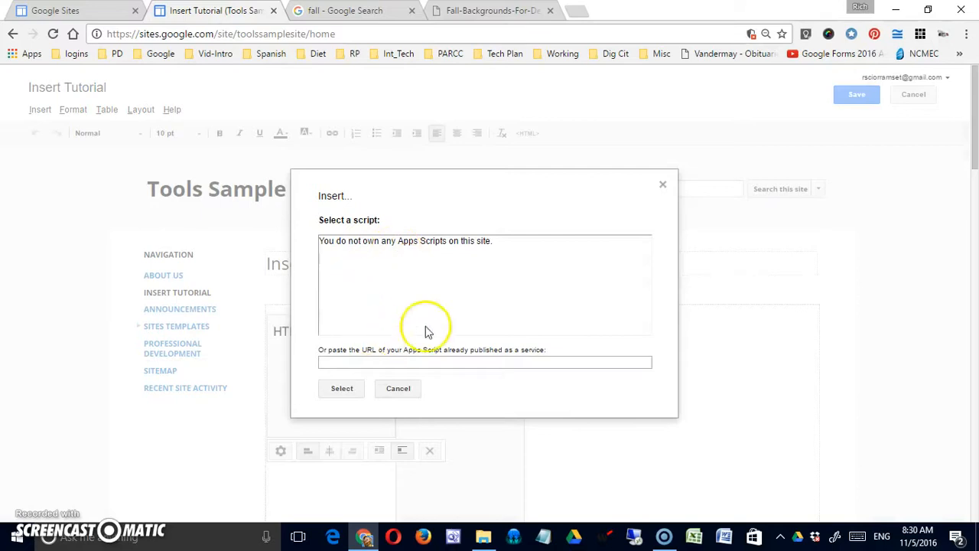
click(395, 388)
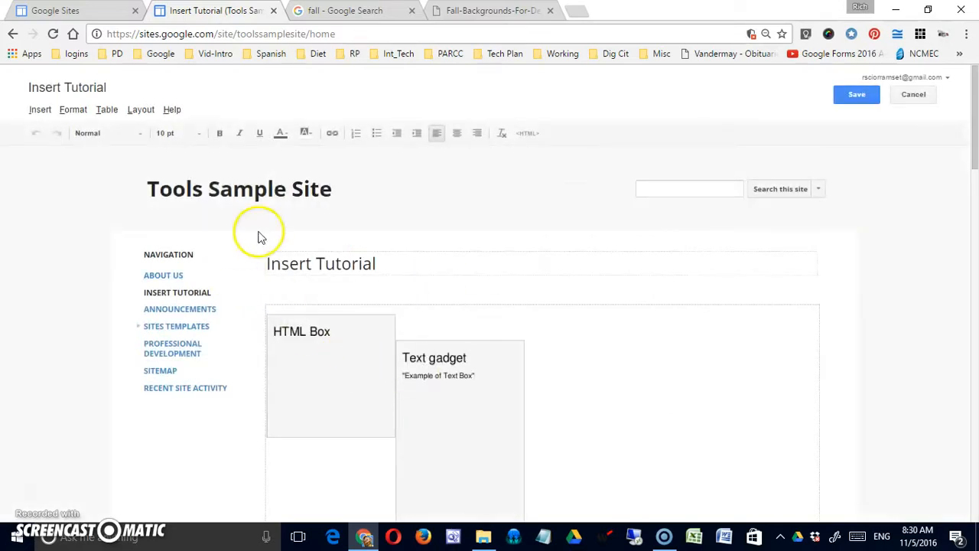
- Insert the district schedule Google Calendar at the start of the page, using the Month view
click(43, 112)
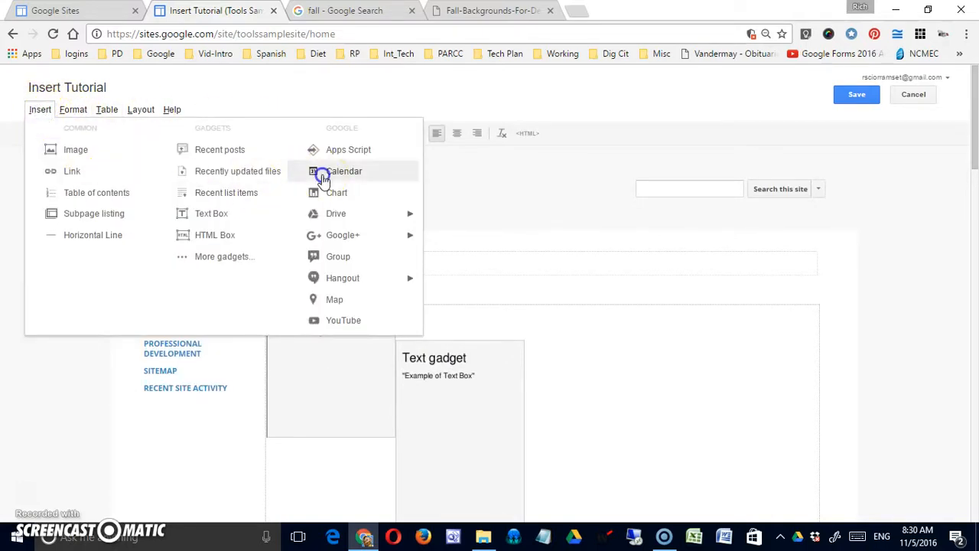
click(323, 173)
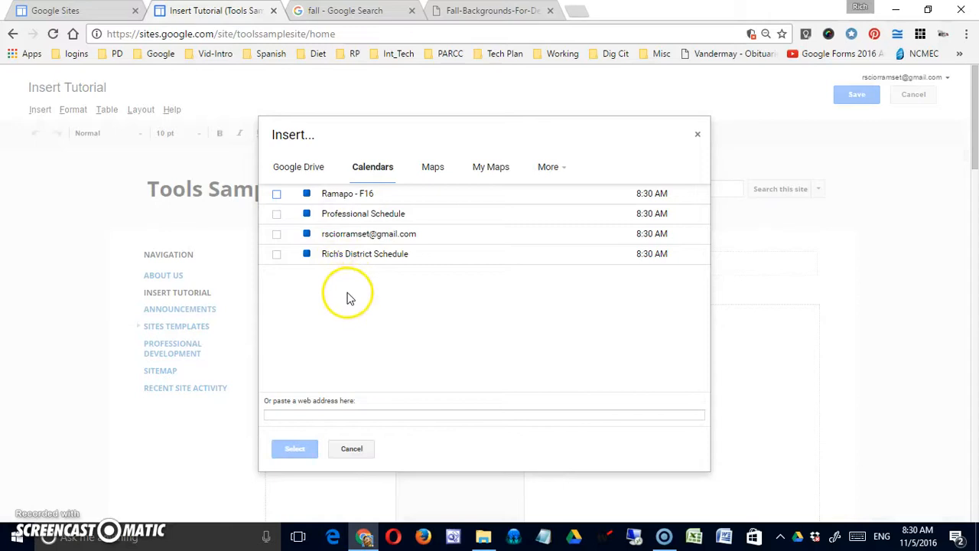
click(331, 258)
click(295, 448)
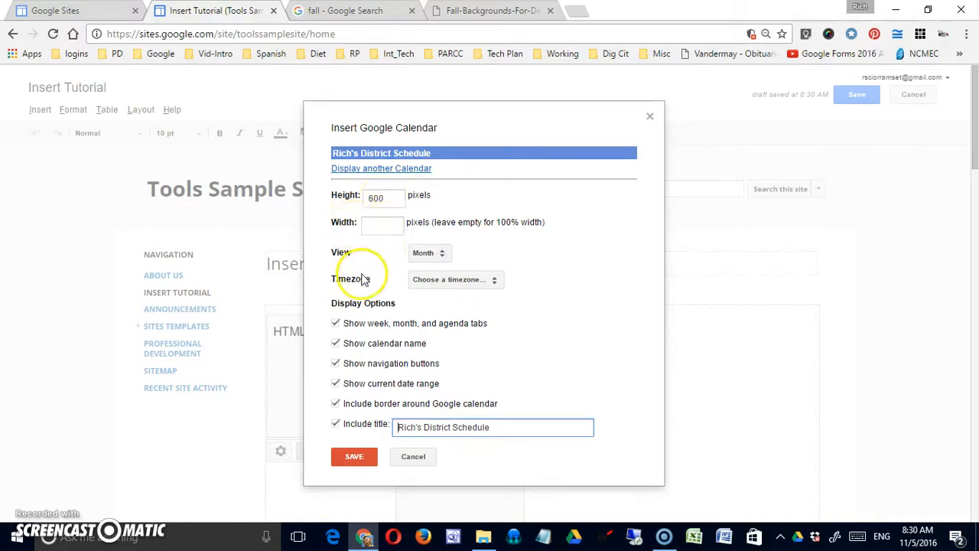
click(429, 253)
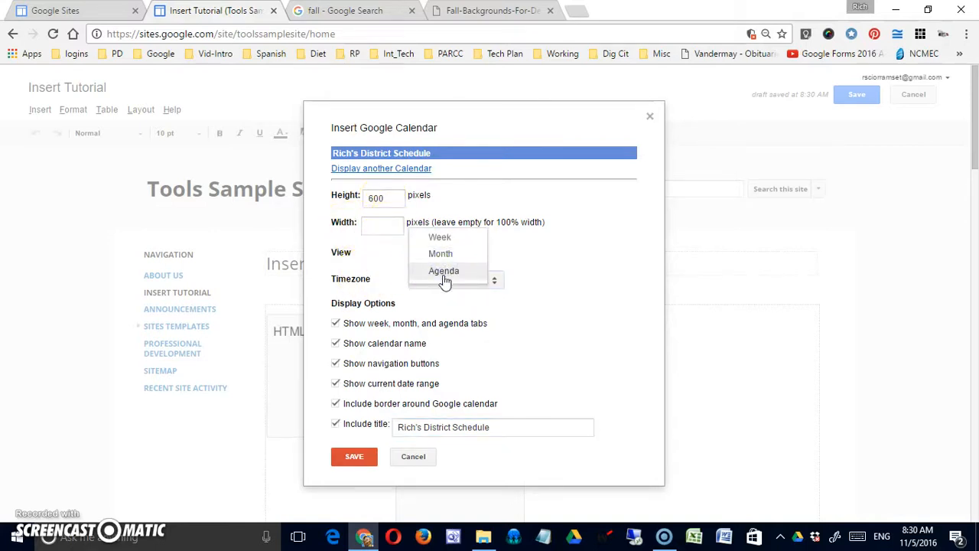
click(441, 253)
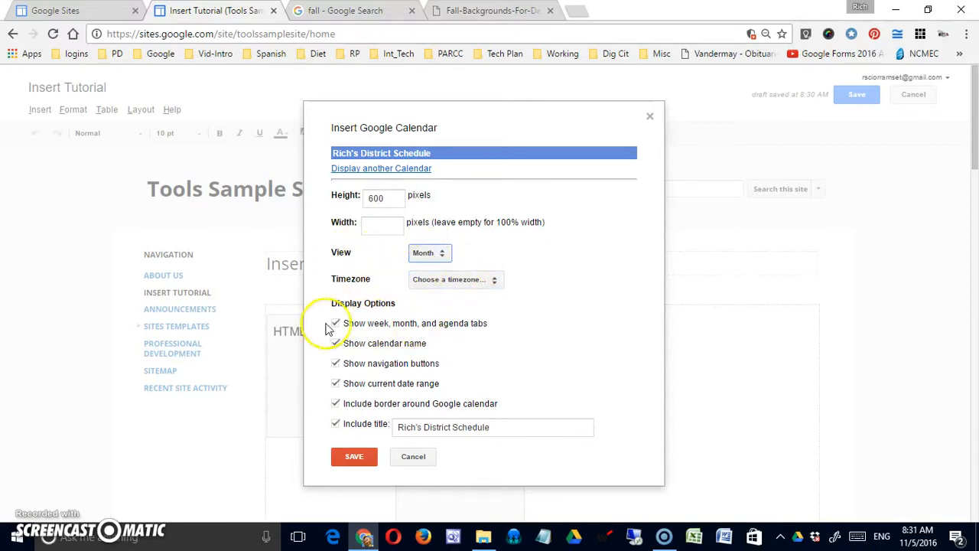
scroll(427, 313, down, 2)
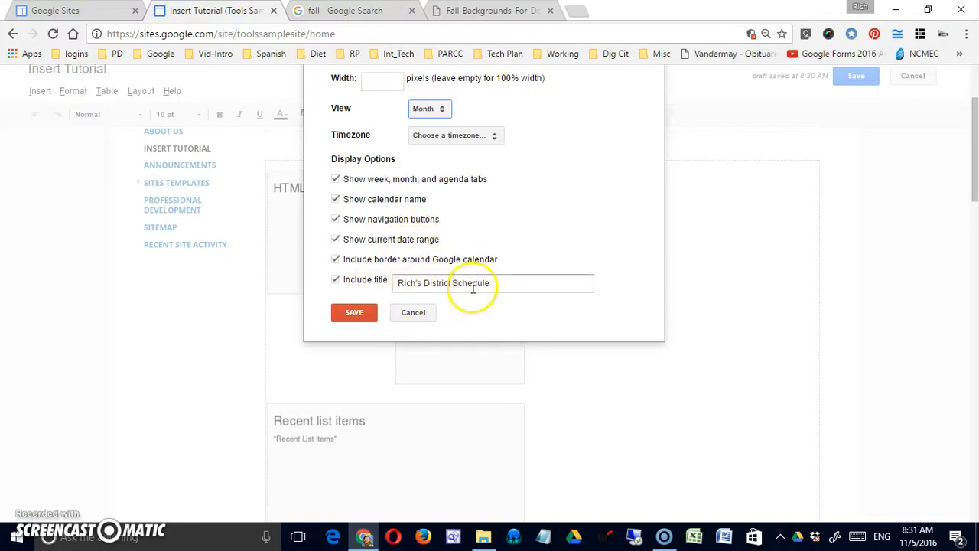
click(361, 313)
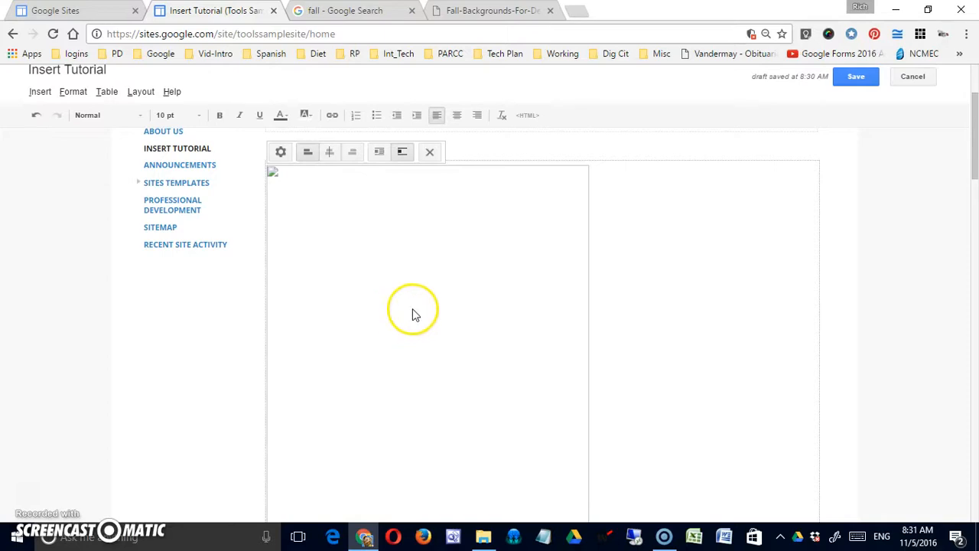
- Save the page and review the embedded calendar above the HTML box
click(856, 76)
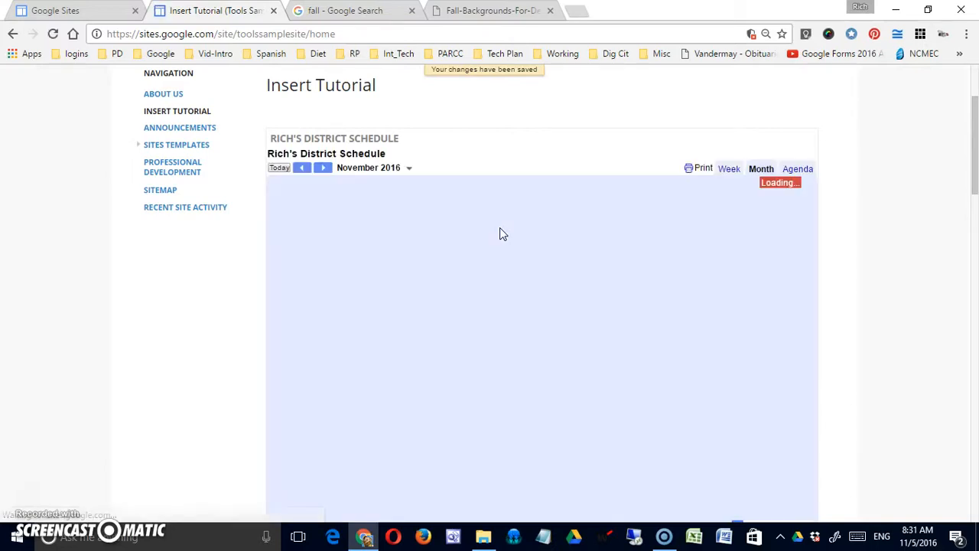
click(556, 284)
scroll(559, 286, down, 3)
scroll(561, 287, up, 4)
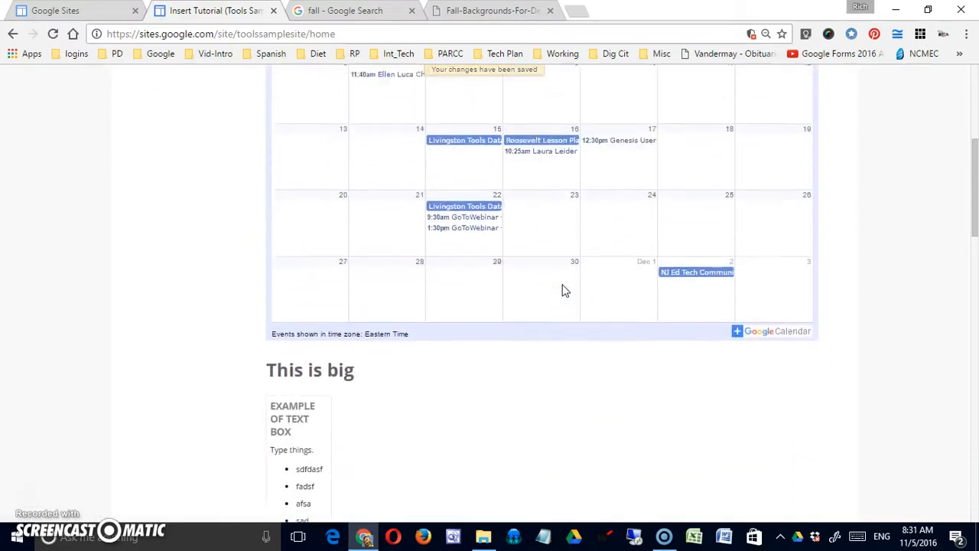
scroll(561, 287, up, 1)
- Reopen the page for editing and remove the embedded calendar
click(754, 96)
click(406, 316)
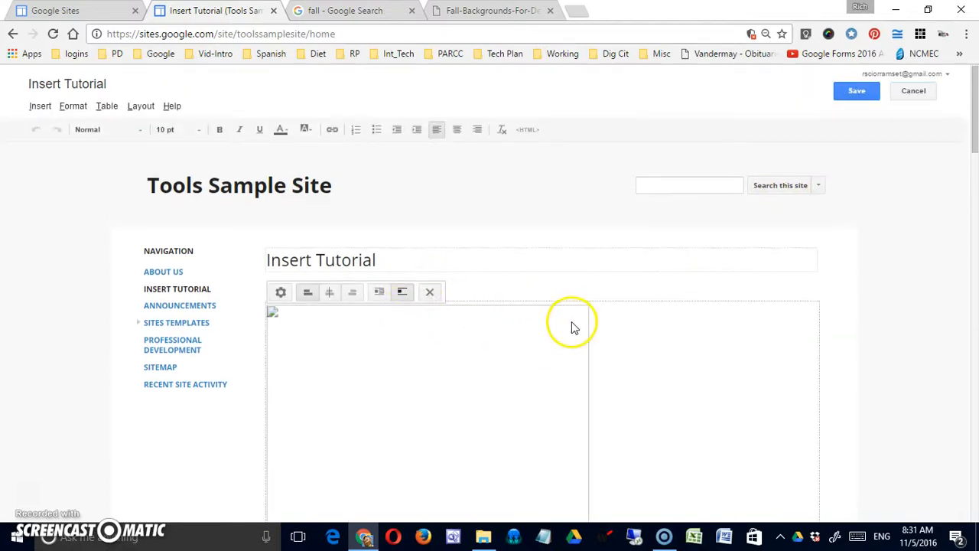
scroll(570, 328, down, 2)
scroll(542, 212, up, 2)
click(503, 285)
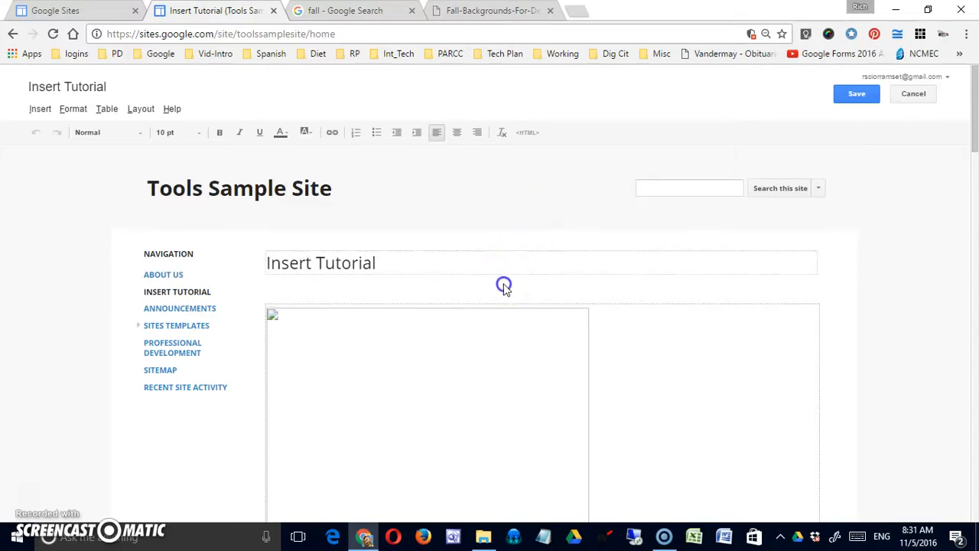
click(329, 336)
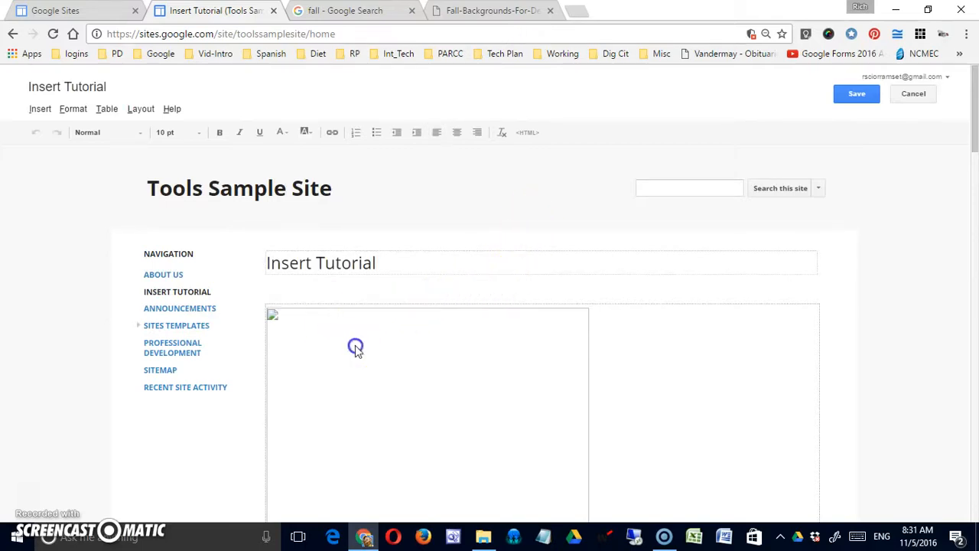
click(356, 348)
click(433, 293)
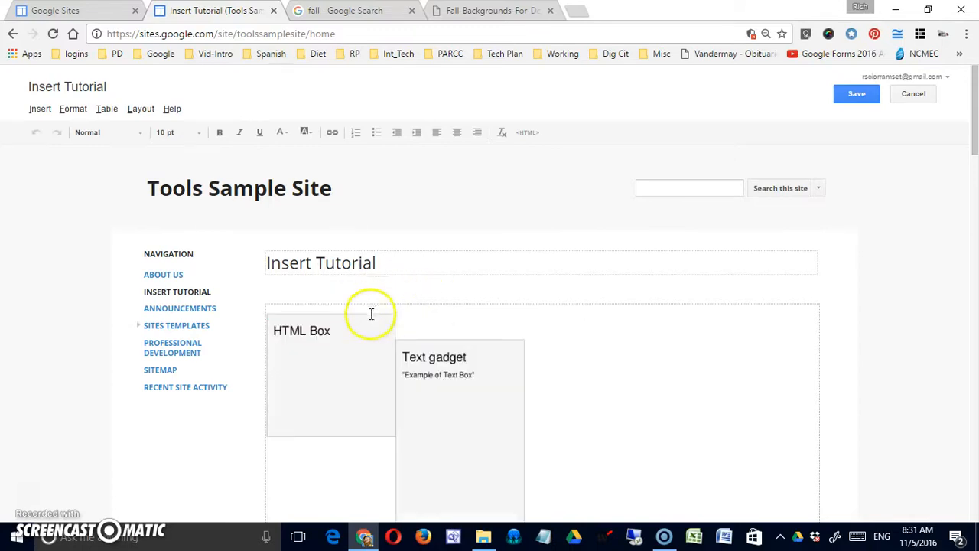
- Remove the HTML box, the text box and the recent list items gadget above the recently uploaded files gadget
click(353, 330)
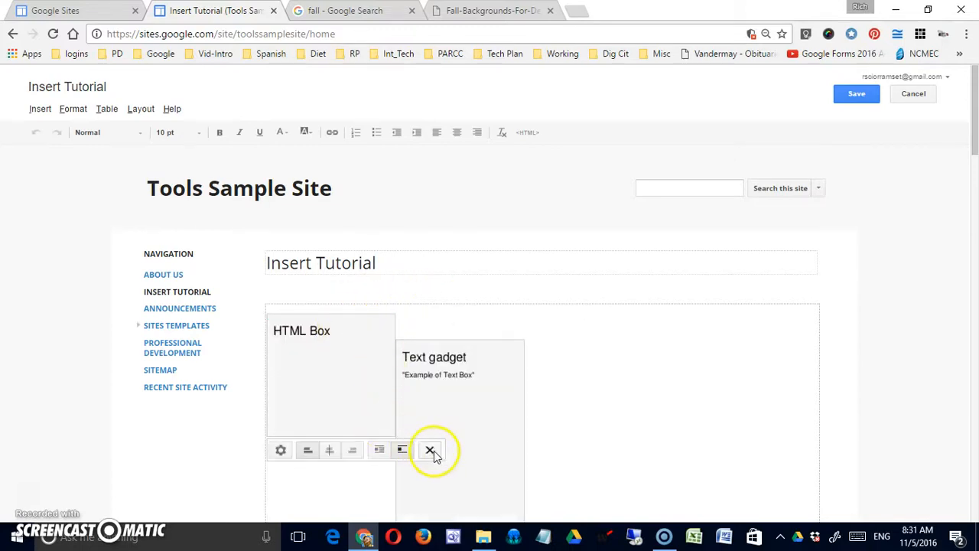
click(431, 451)
click(363, 409)
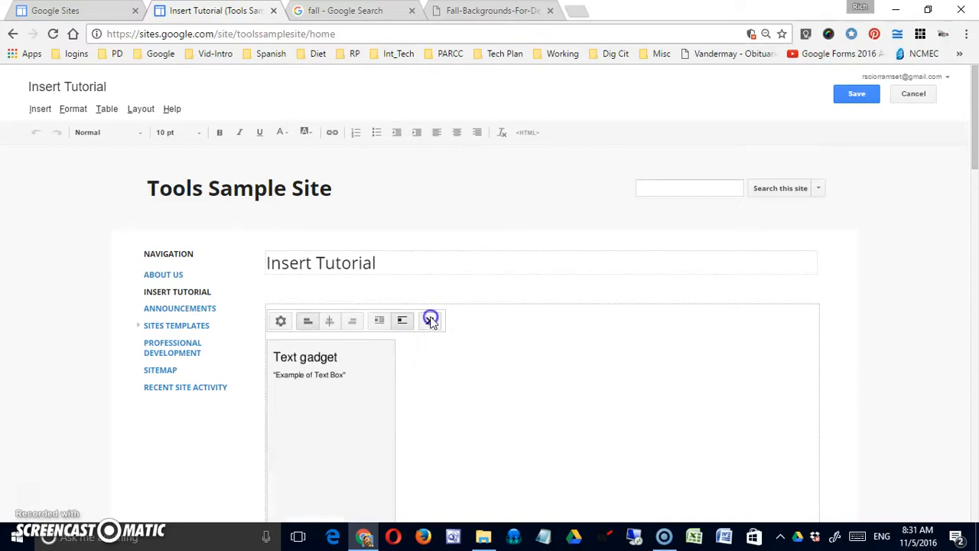
click(431, 319)
click(427, 367)
click(429, 334)
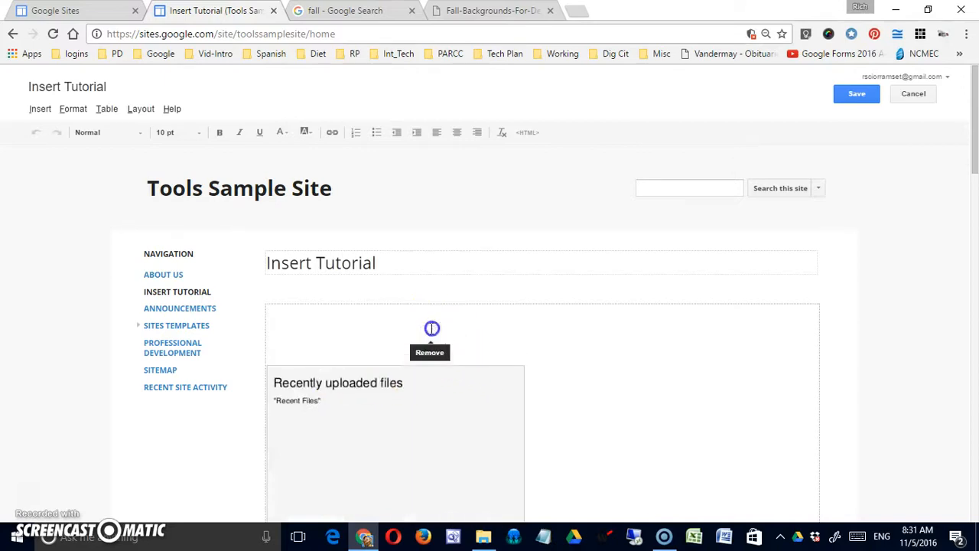
- Review the Google insert options for Chart, Google+, Group and Hangout without adding any
click(32, 109)
click(447, 164)
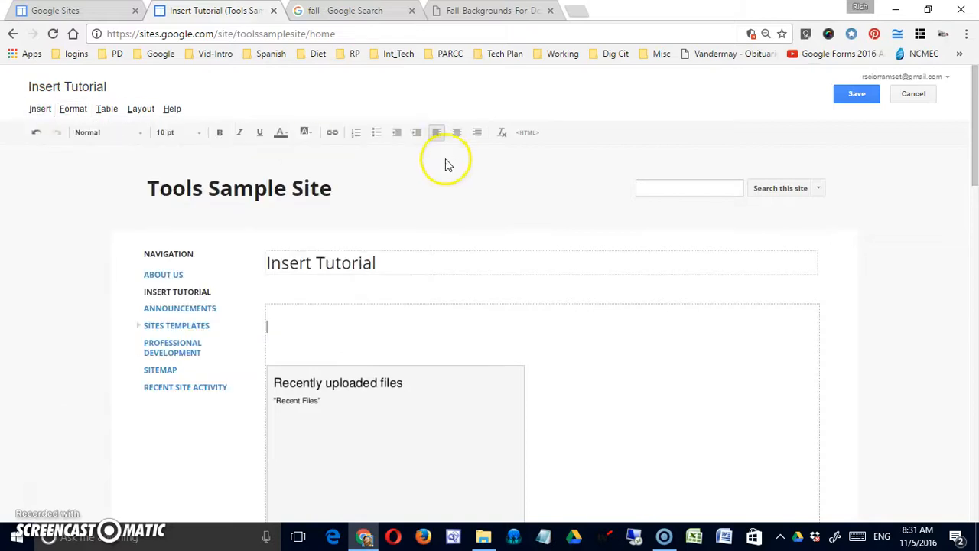
click(32, 109)
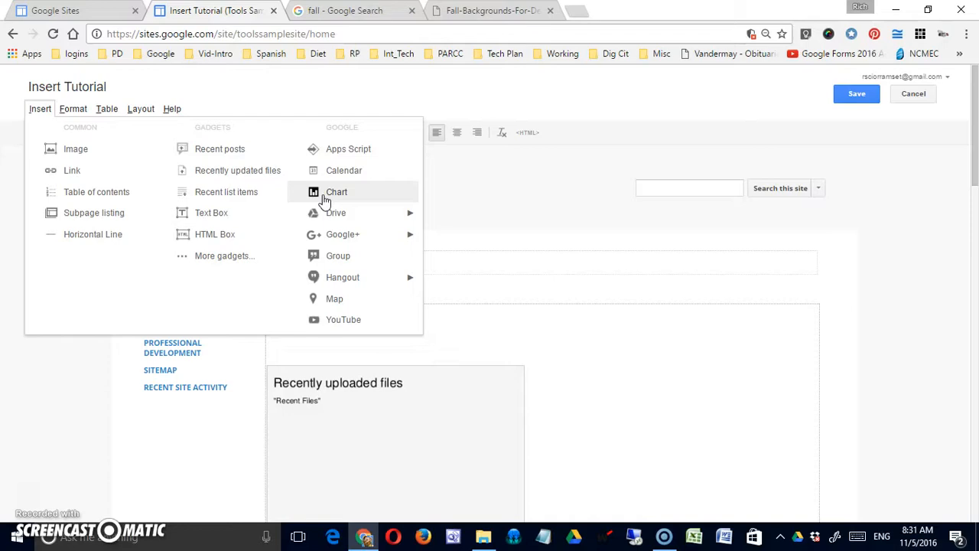
click(325, 237)
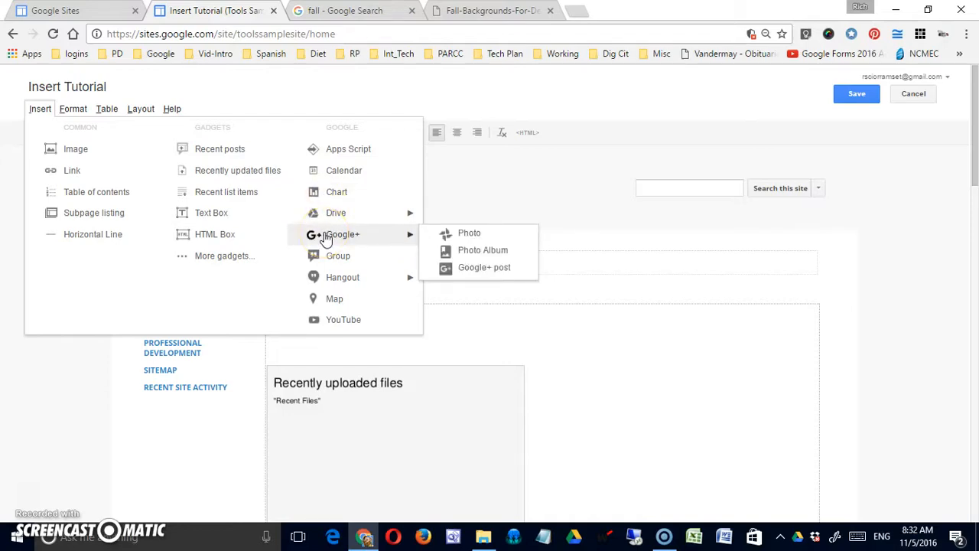
click(328, 257)
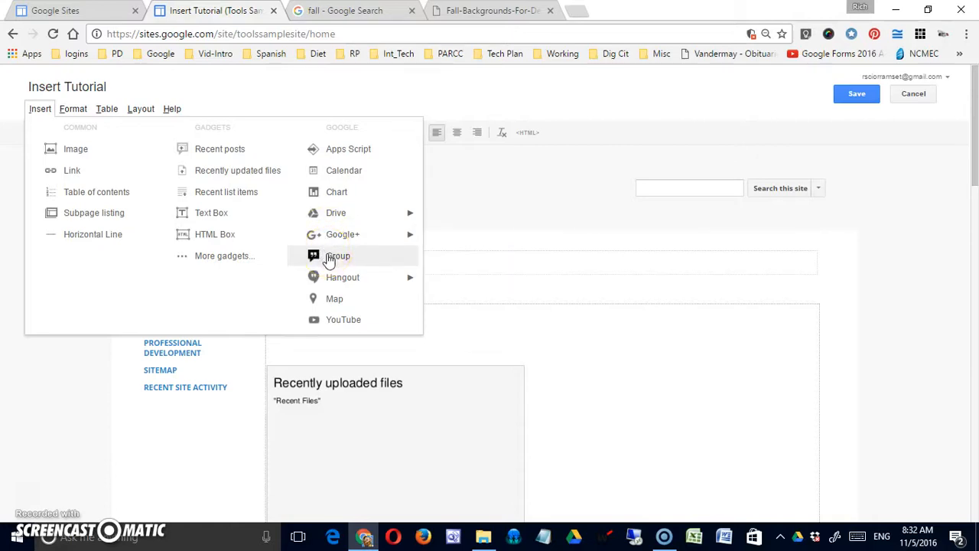
click(334, 279)
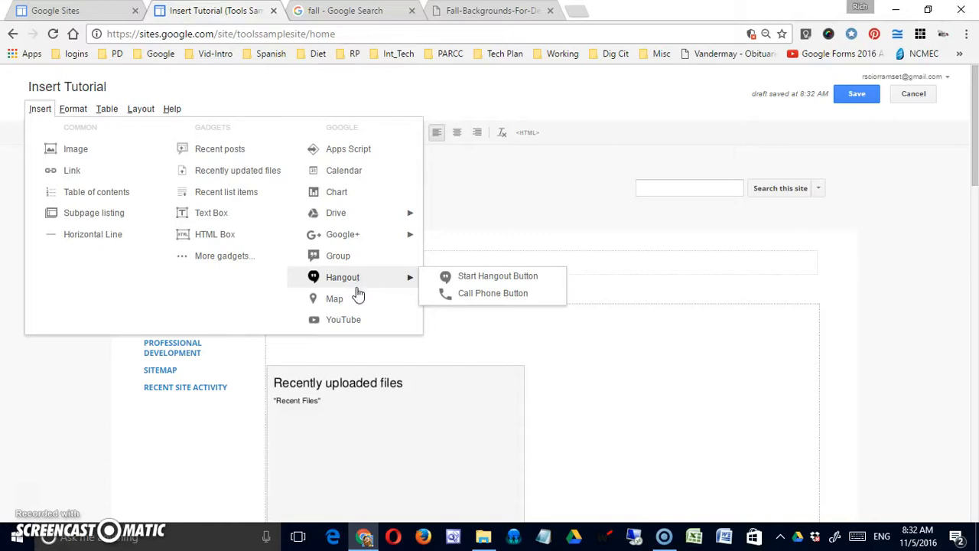
- Insert the custom map "New Jersey's Biggest Cities" from My Maps above the recently uploaded files gadget and save the page
click(357, 299)
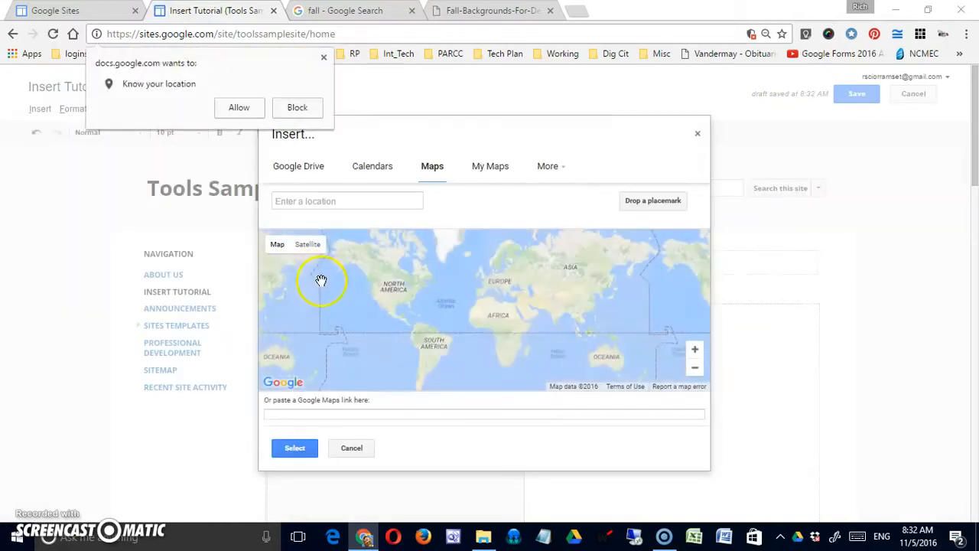
click(240, 108)
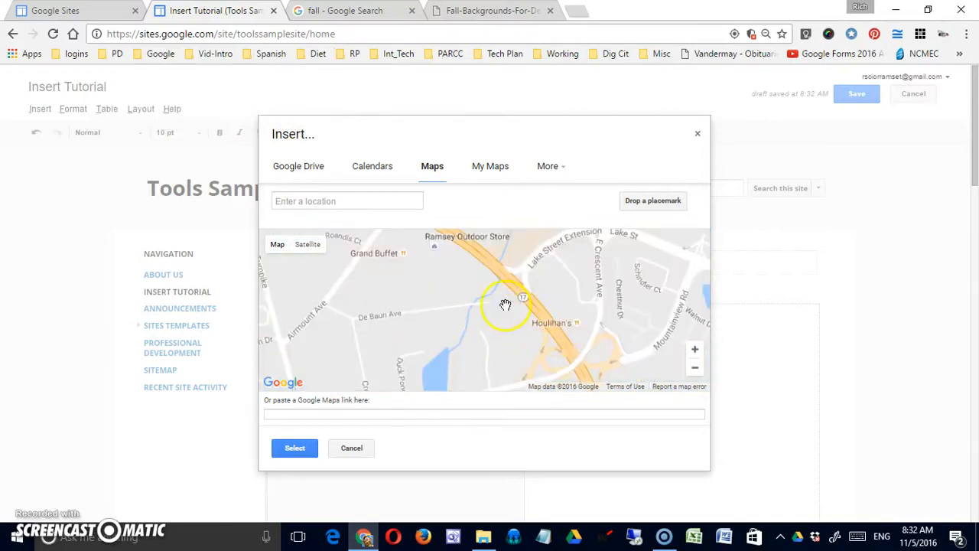
click(487, 166)
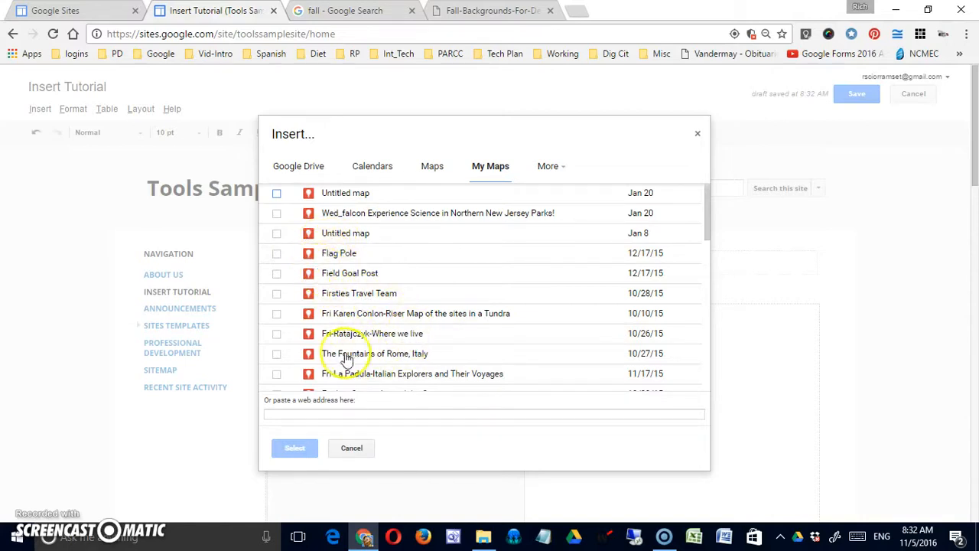
scroll(452, 358, down, 2)
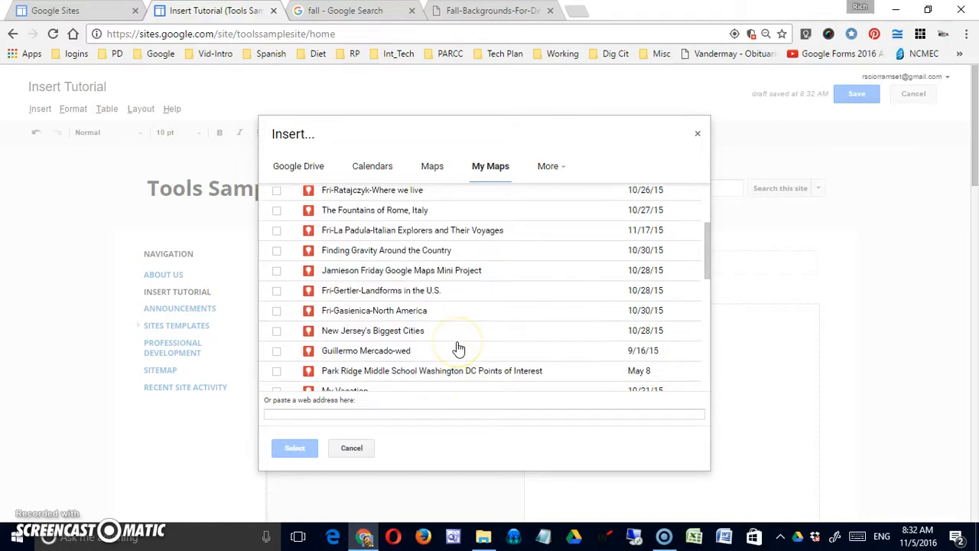
click(276, 330)
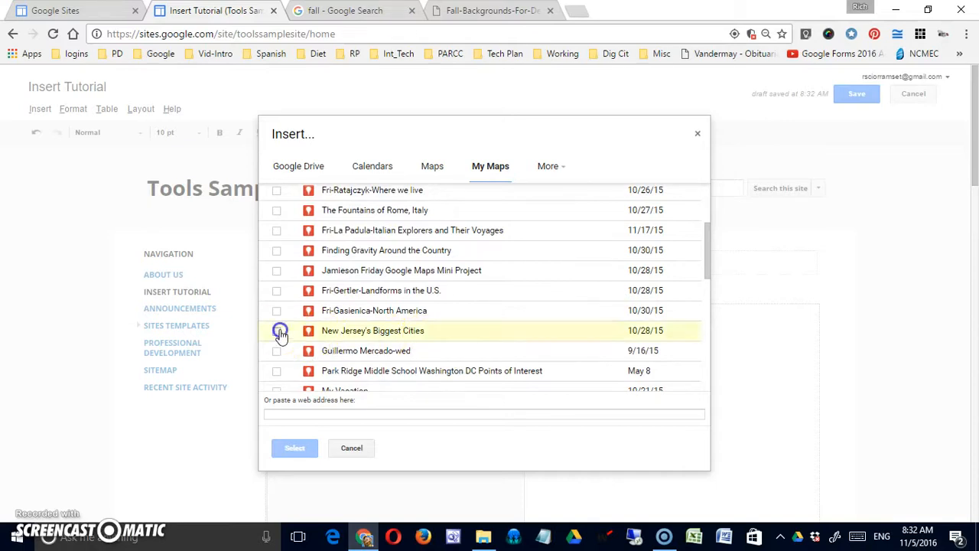
click(295, 448)
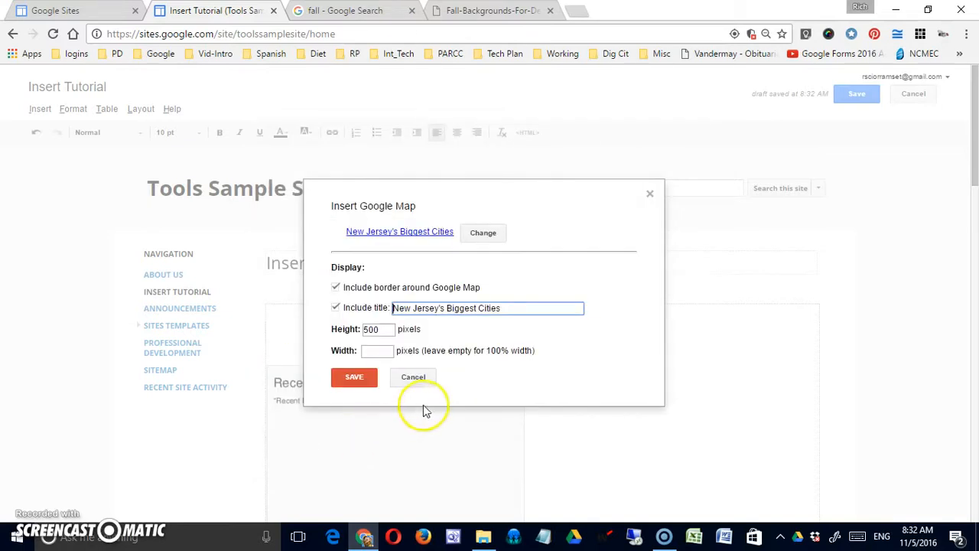
click(355, 380)
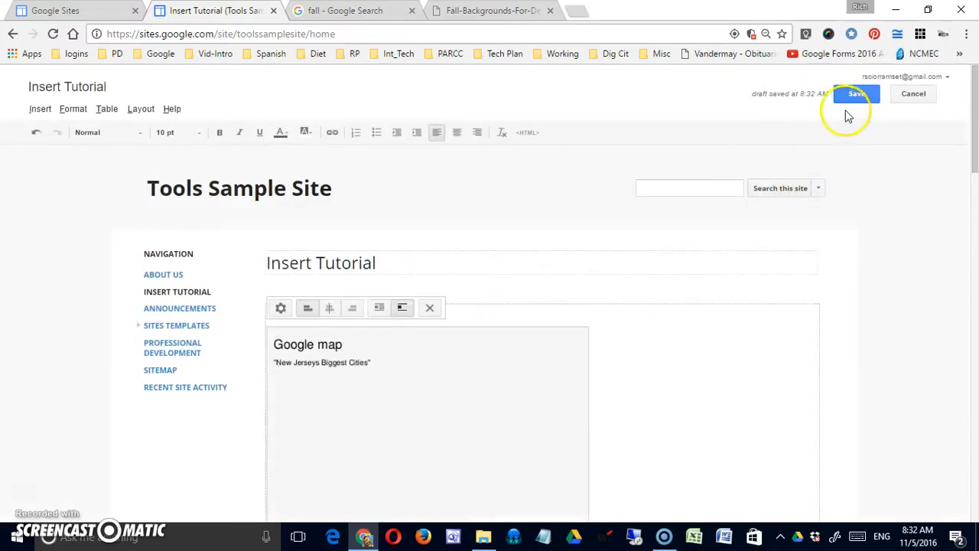
click(847, 93)
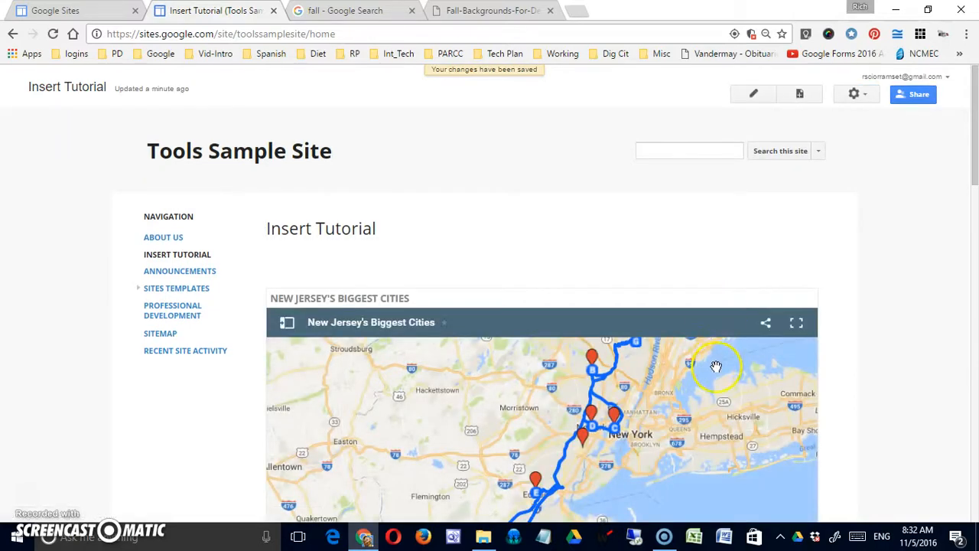
- Reopen the page for editing and remove the embedded "New Jersey's Biggest Cities" map
scroll(716, 367, down, 1)
scroll(716, 370, down, 1)
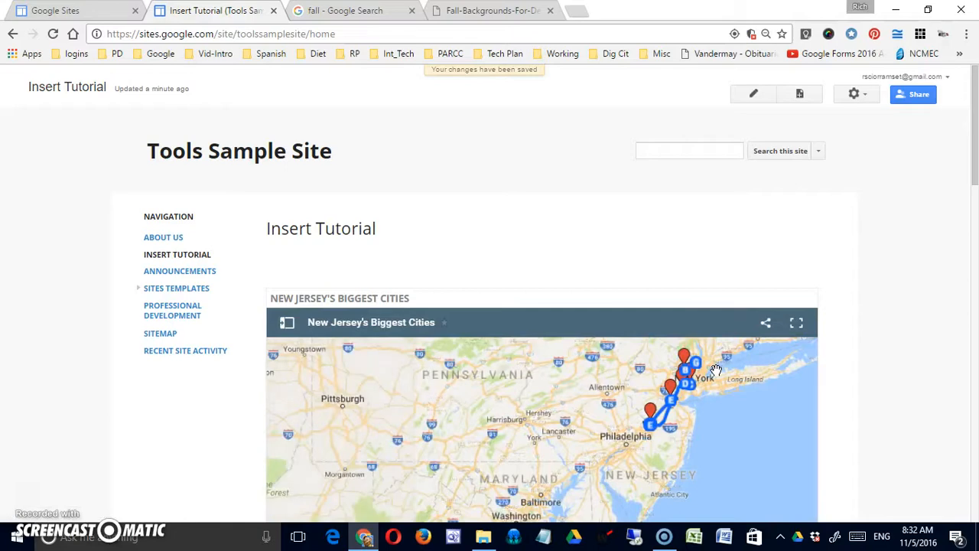
drag(975, 169, 975, 240)
scroll(754, 255, up, 1)
scroll(755, 256, down, 1)
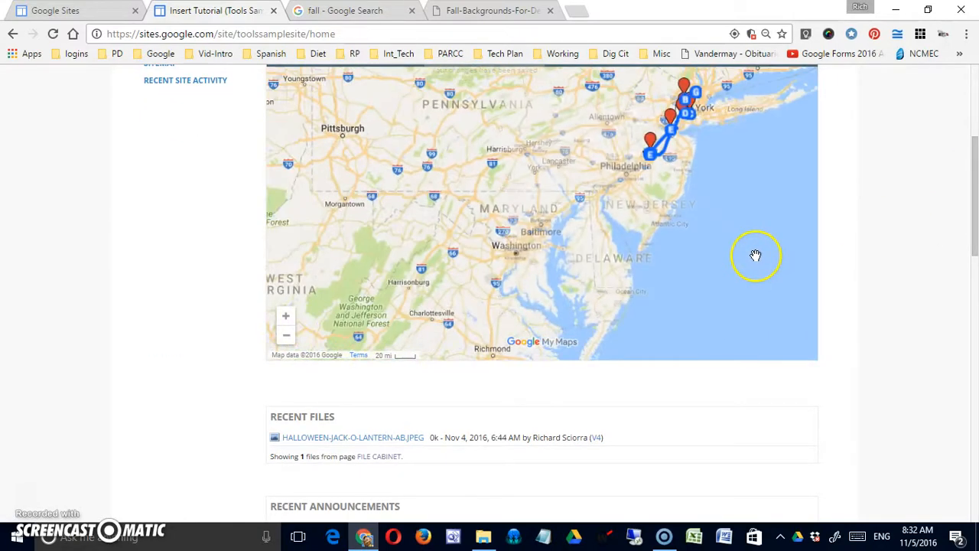
scroll(974, 234, up, 5)
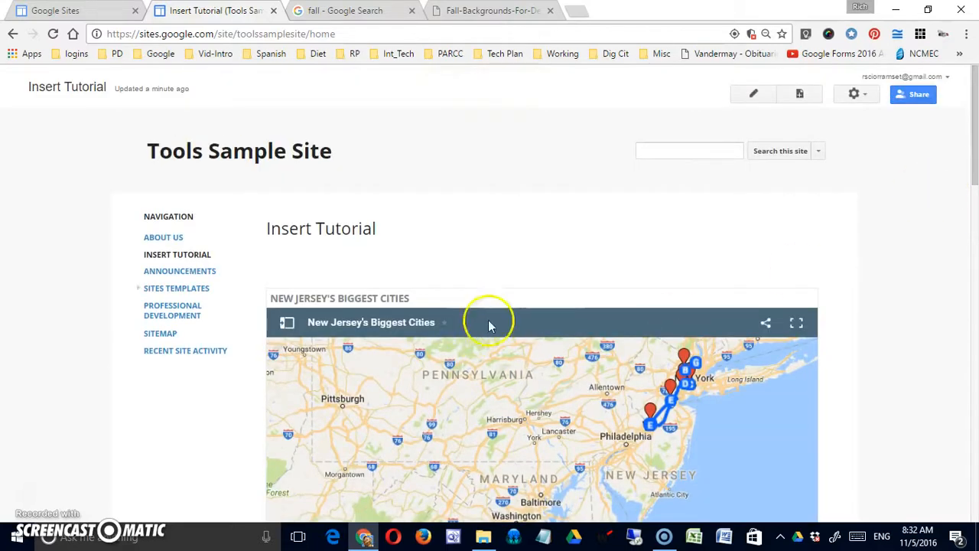
click(749, 94)
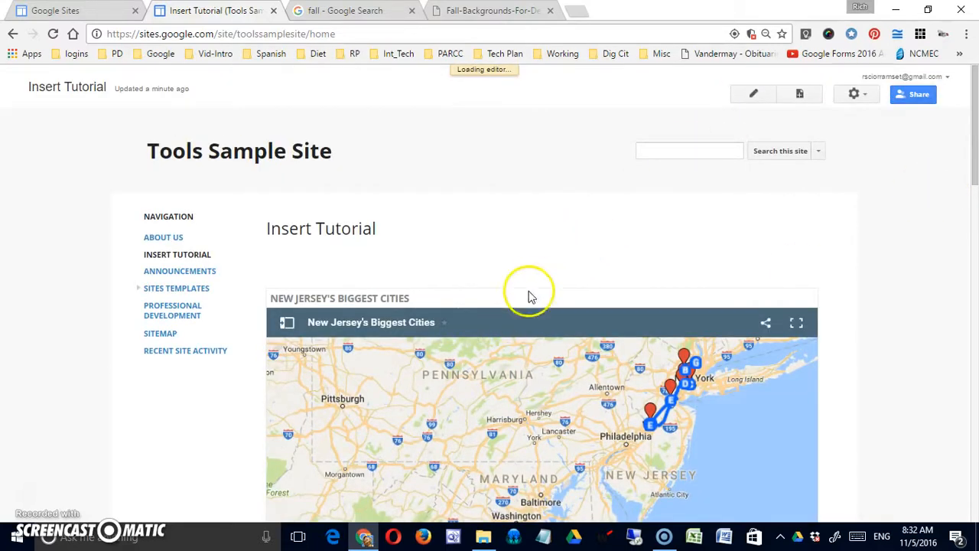
click(424, 380)
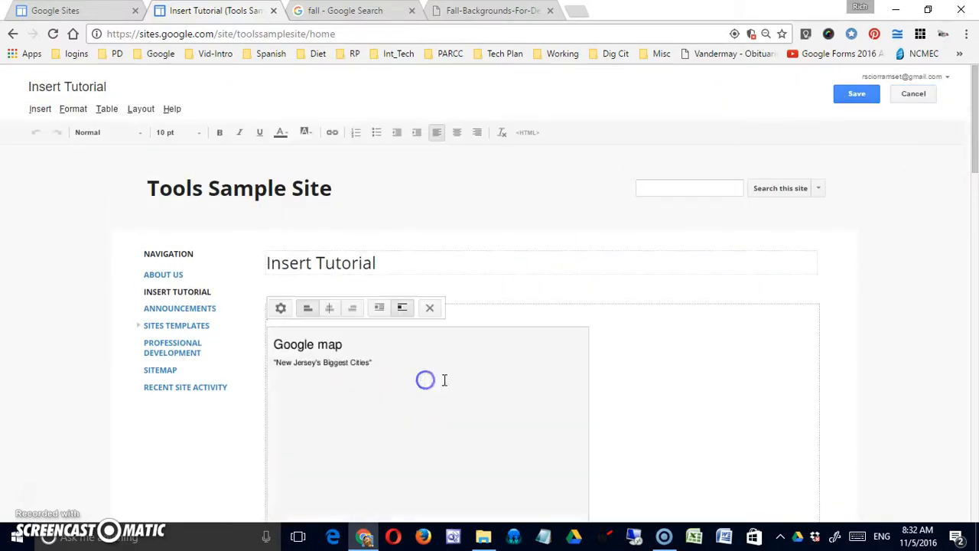
click(430, 309)
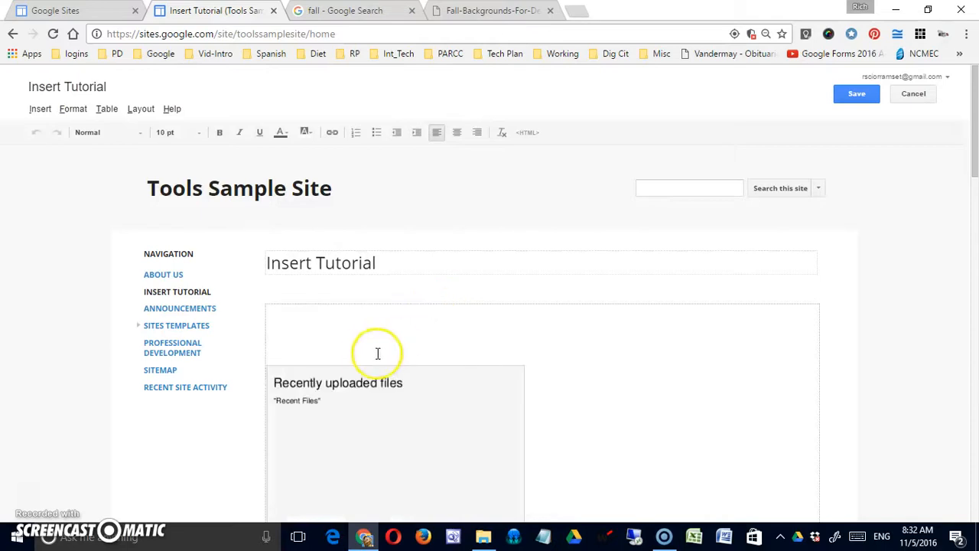
- Start inserting a YouTube video above the recently uploaded files gadget
click(47, 110)
click(301, 149)
click(46, 111)
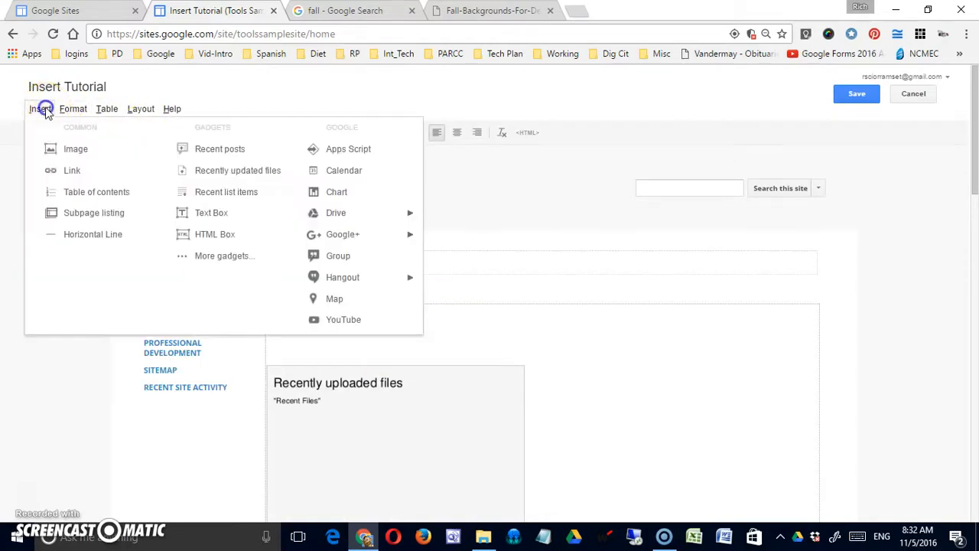
click(363, 323)
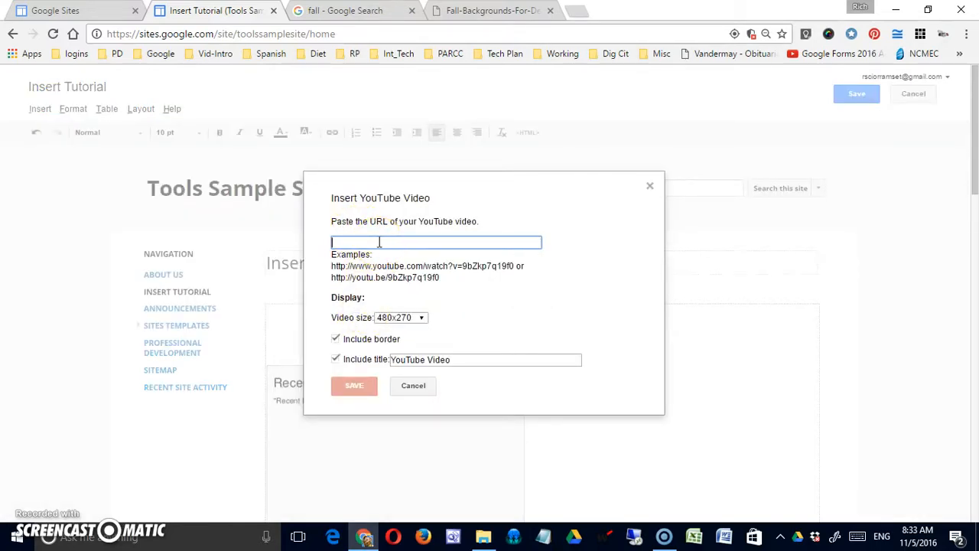
- Load YouTube in the browser tab showing the fall background image and open the video "The Harlem Shake - Army TOP 30"
click(475, 10)
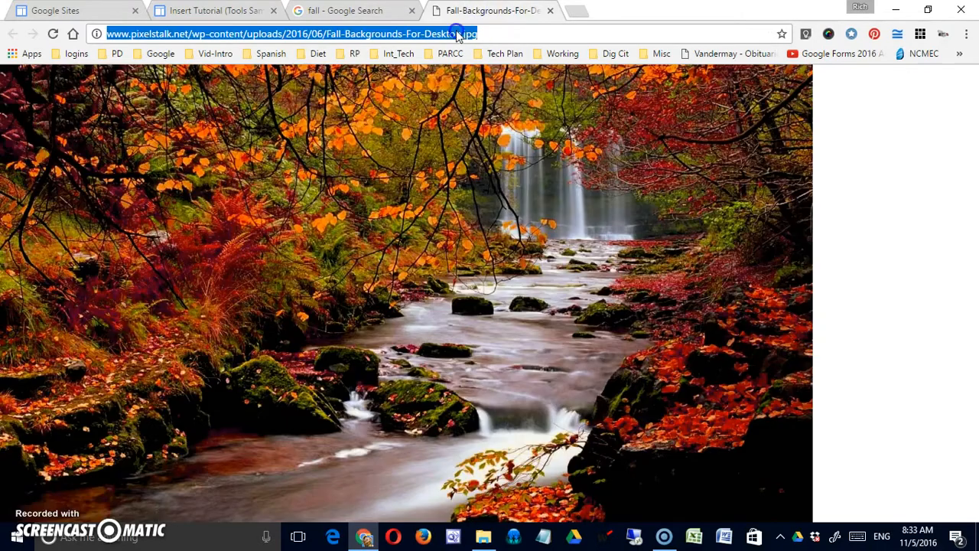
click(457, 34)
key(ctrl+a)
text(you)
key(Return)
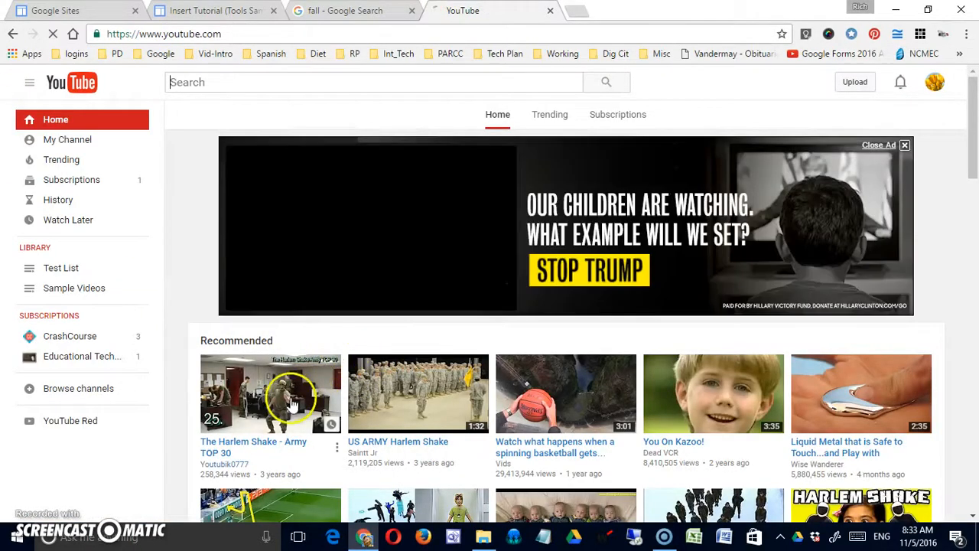
click(291, 403)
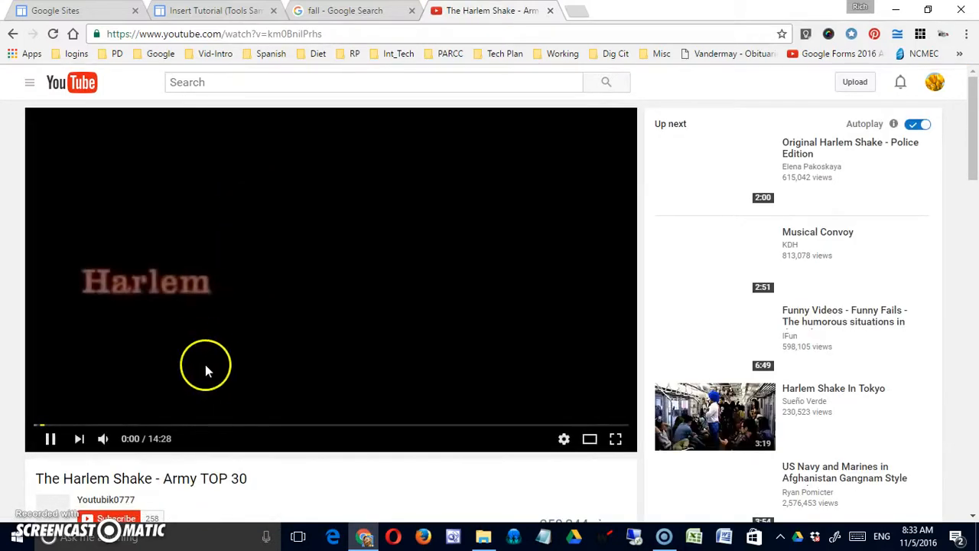
- Display the video's share link, copy it and pause the playback
scroll(164, 426, down, 3)
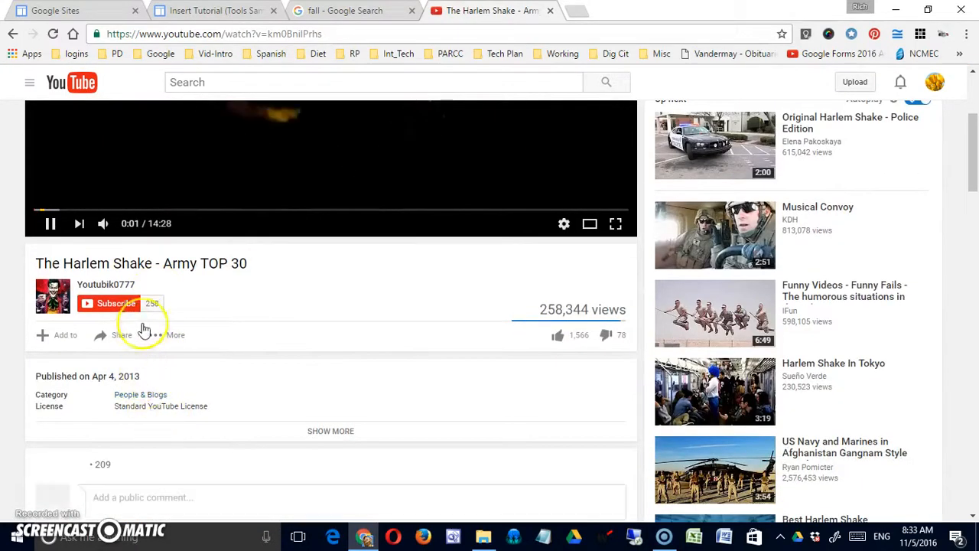
click(125, 335)
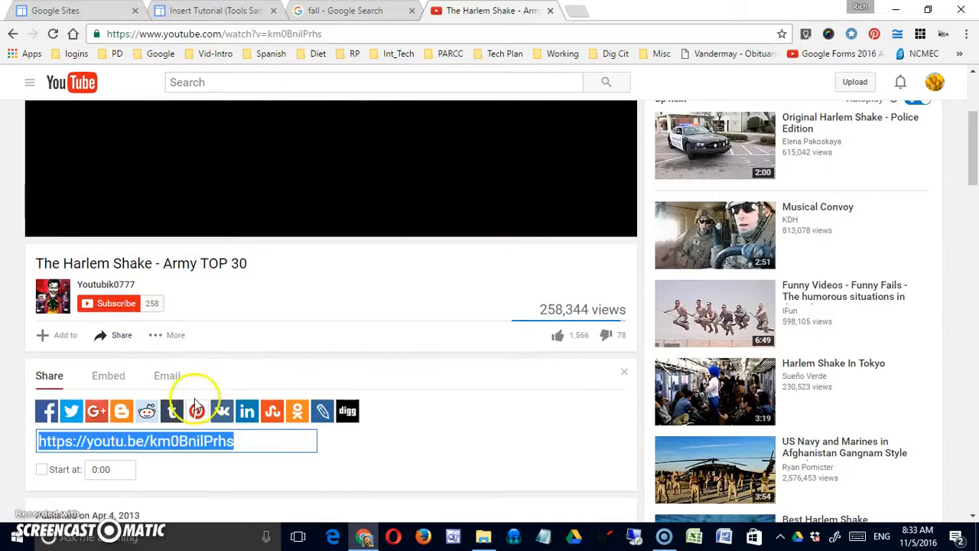
scroll(196, 403, down, 1)
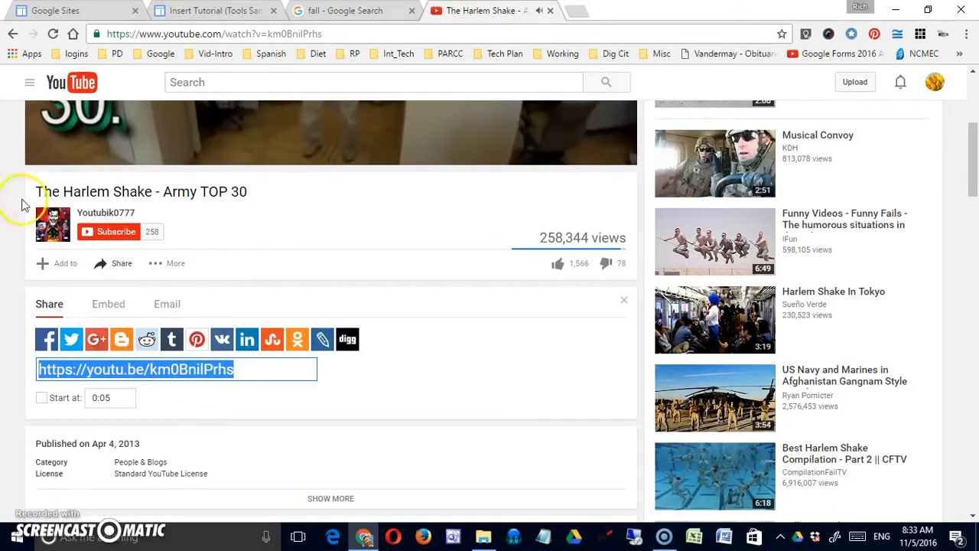
scroll(22, 205, up, 2)
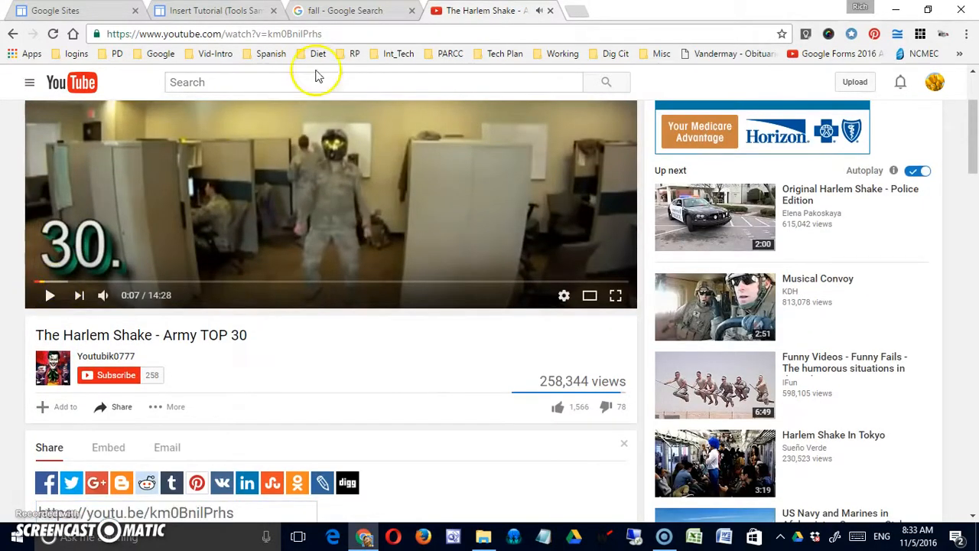
click(376, 9)
click(213, 13)
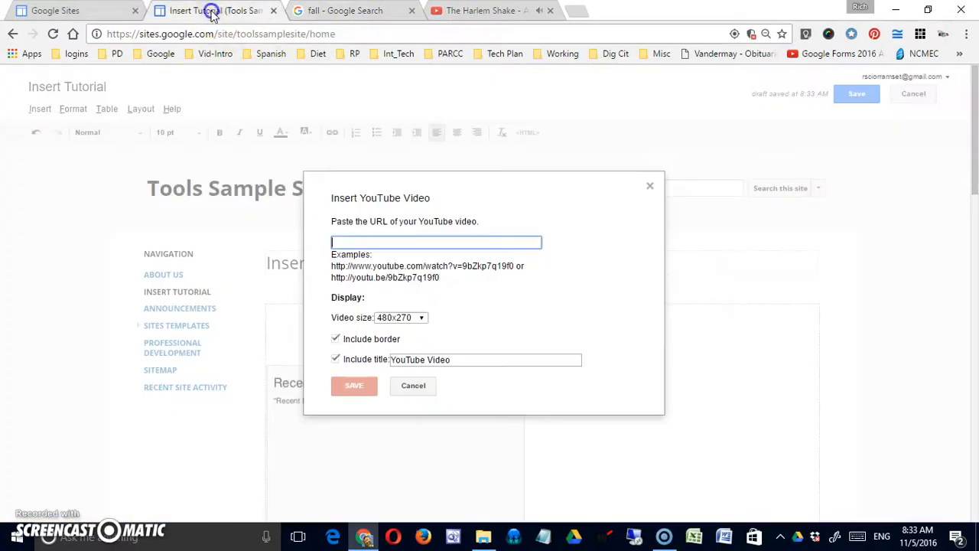
click(363, 241)
key(ctrl+v)
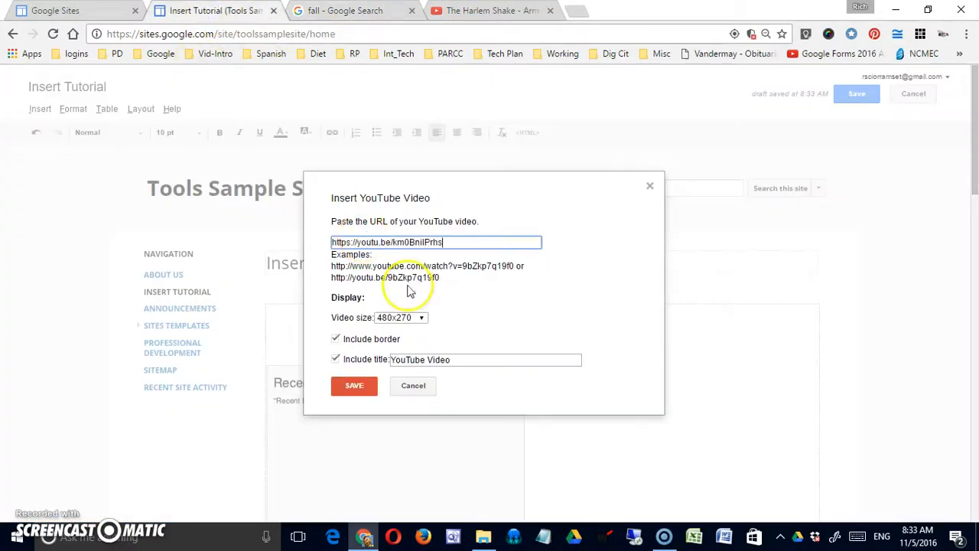
click(354, 385)
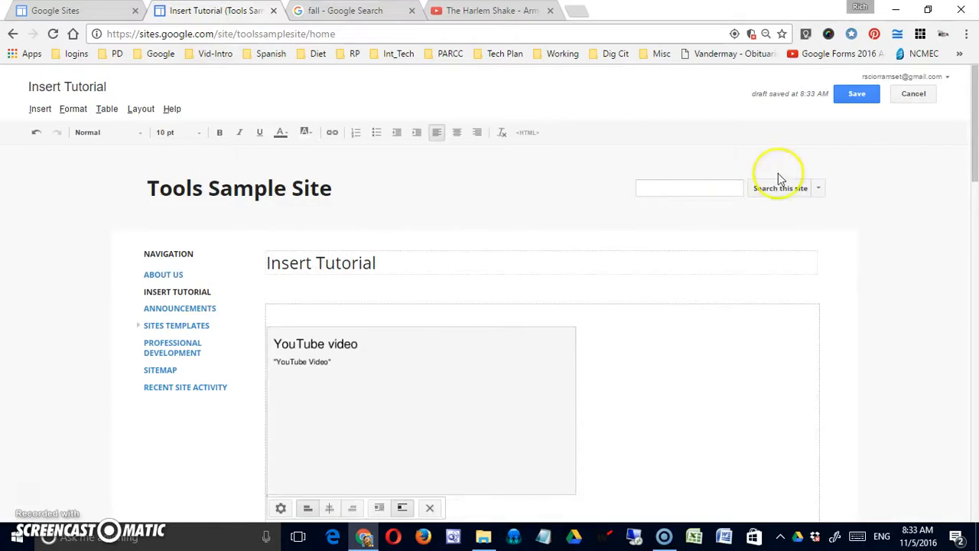
click(850, 95)
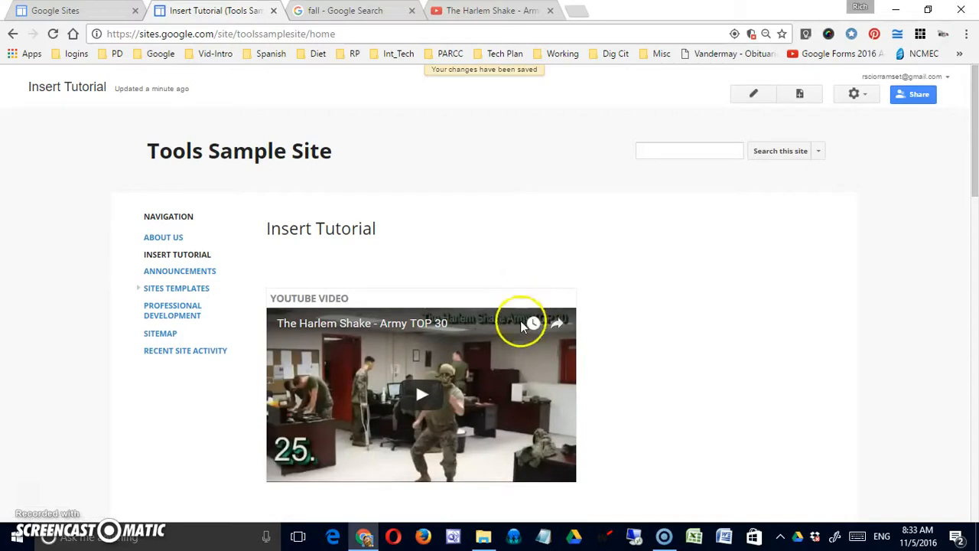
- Reopen the page for editing and add a blank line above the YouTube video
click(753, 94)
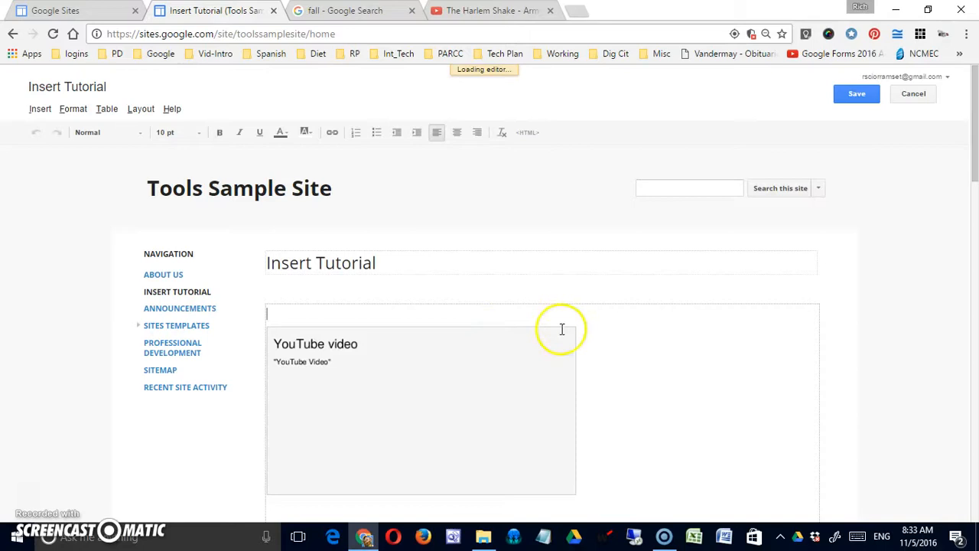
click(453, 326)
key(ctrl+a)
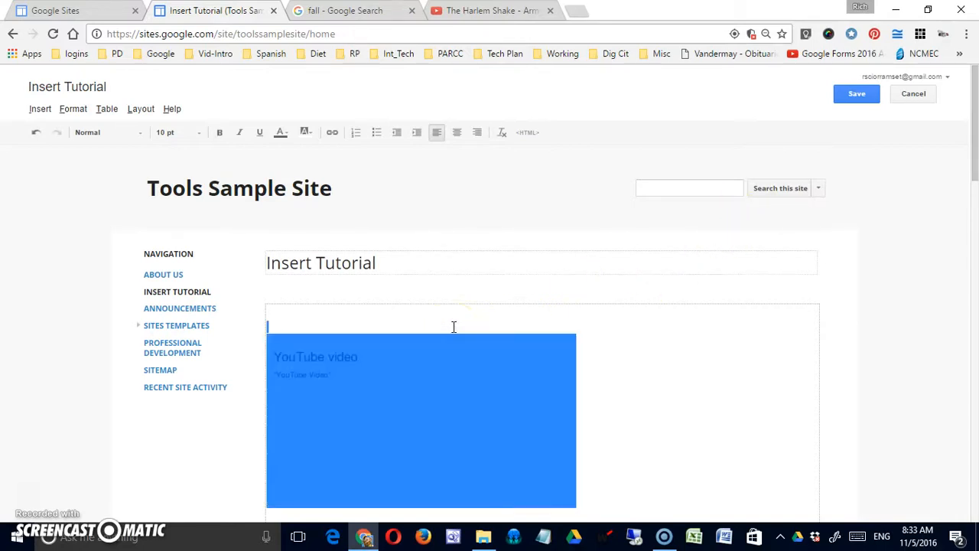
key(ctrl+z)
click(430, 316)
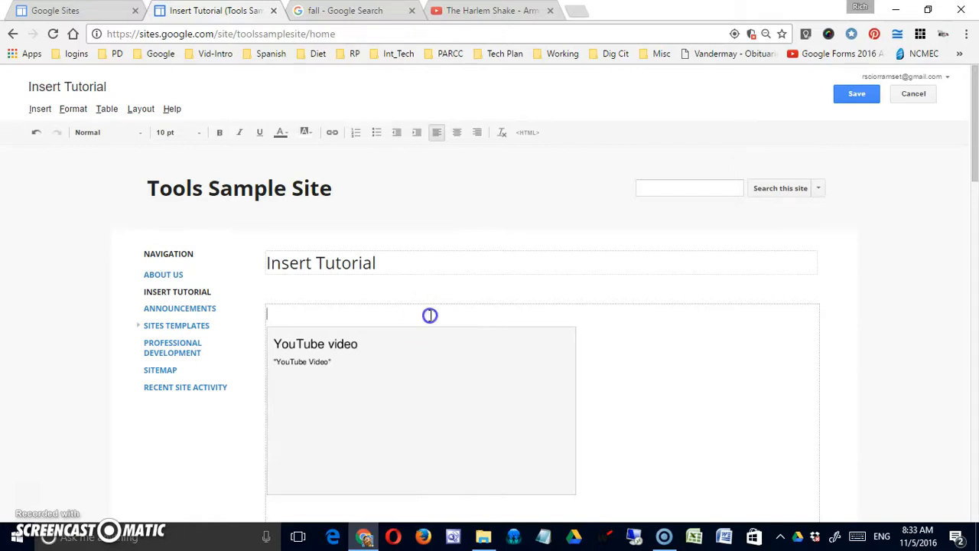
key(Return)
- Insert the Drive form "Student Submitted Scores for Doctopus - Do Not Modify" above the video, 600 pixels high and 400 wide, and save the page
click(44, 112)
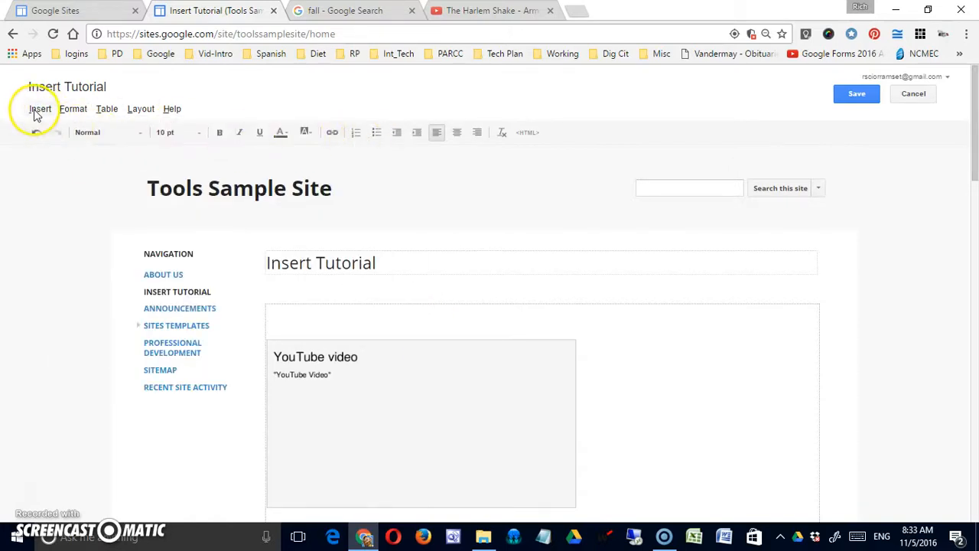
click(35, 112)
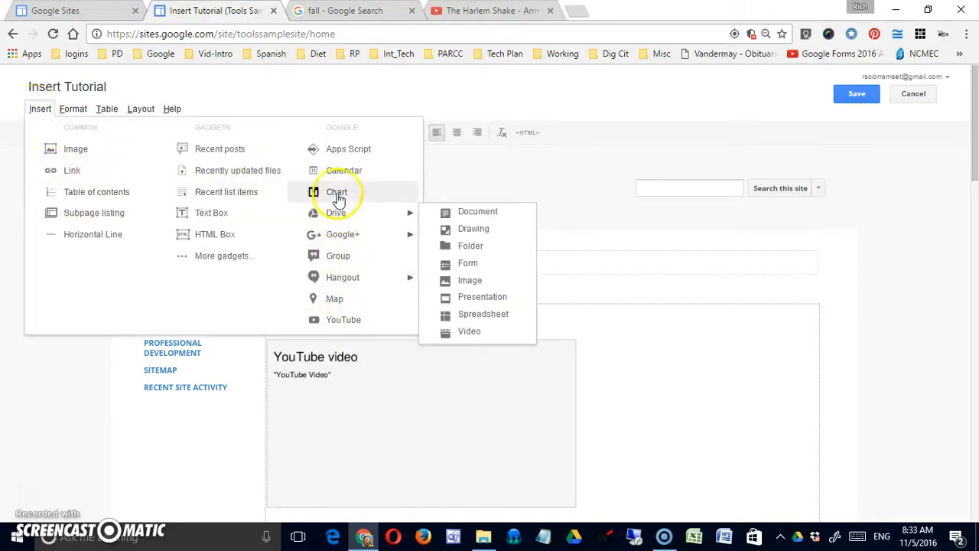
mouse_move(341, 219)
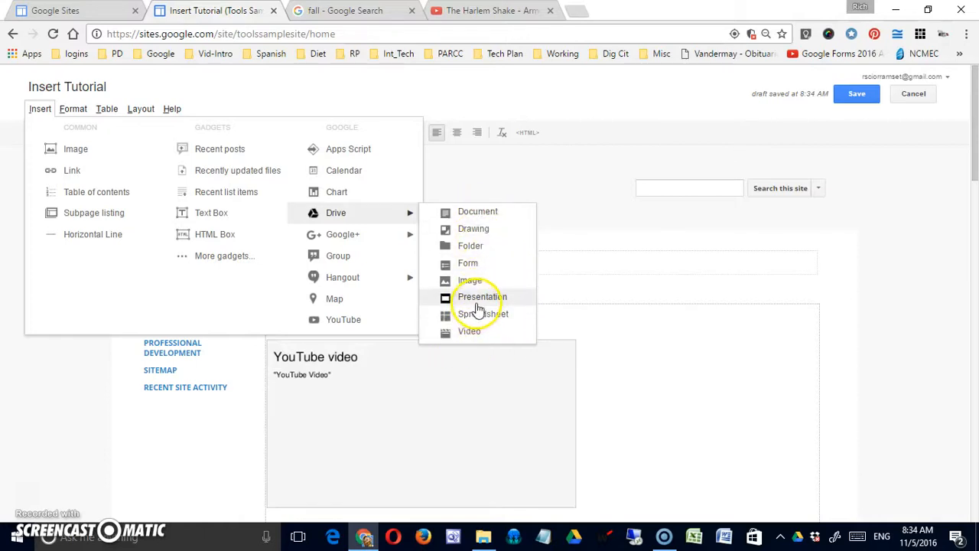
click(468, 267)
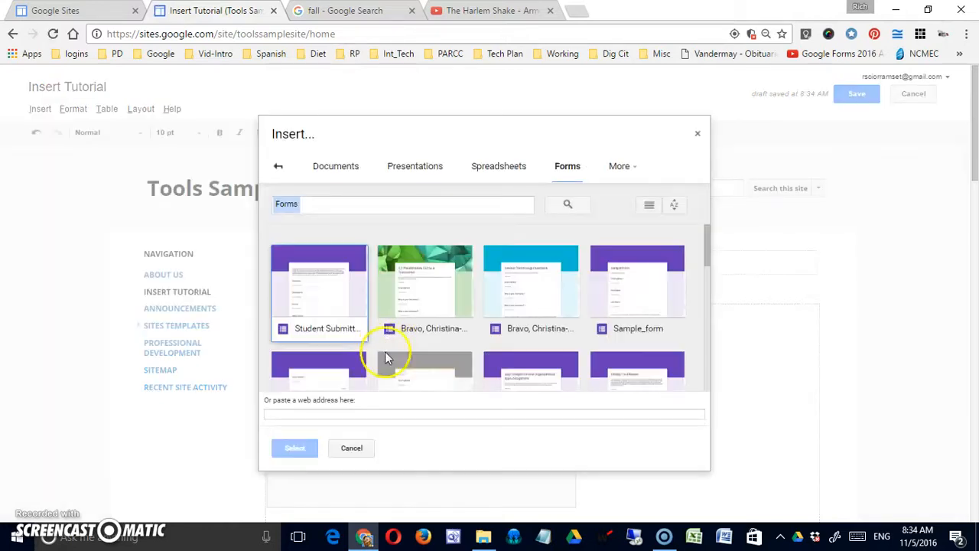
click(313, 276)
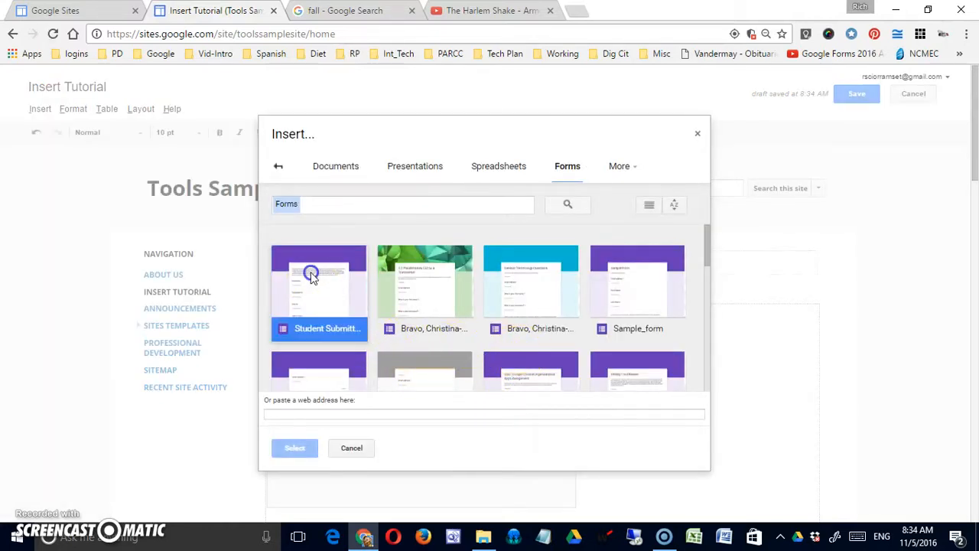
click(295, 448)
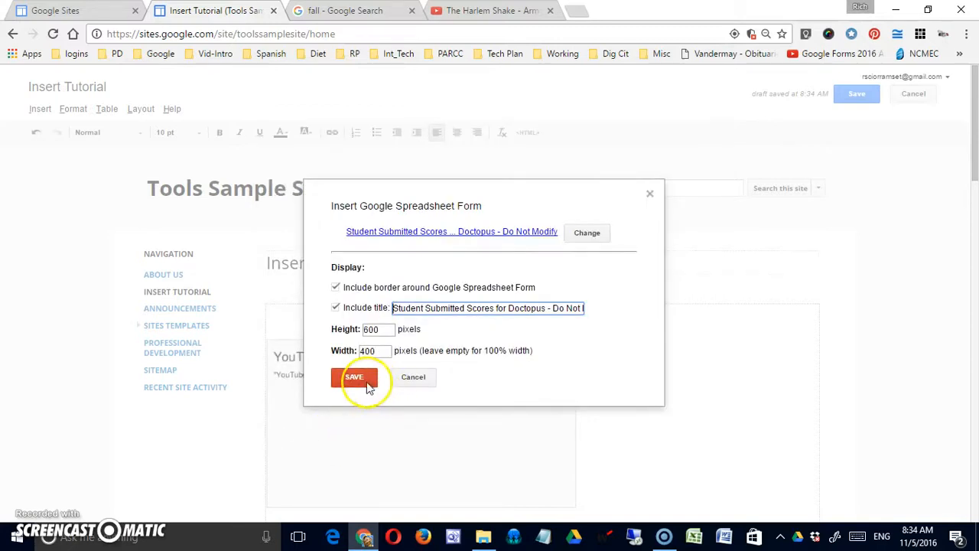
click(366, 383)
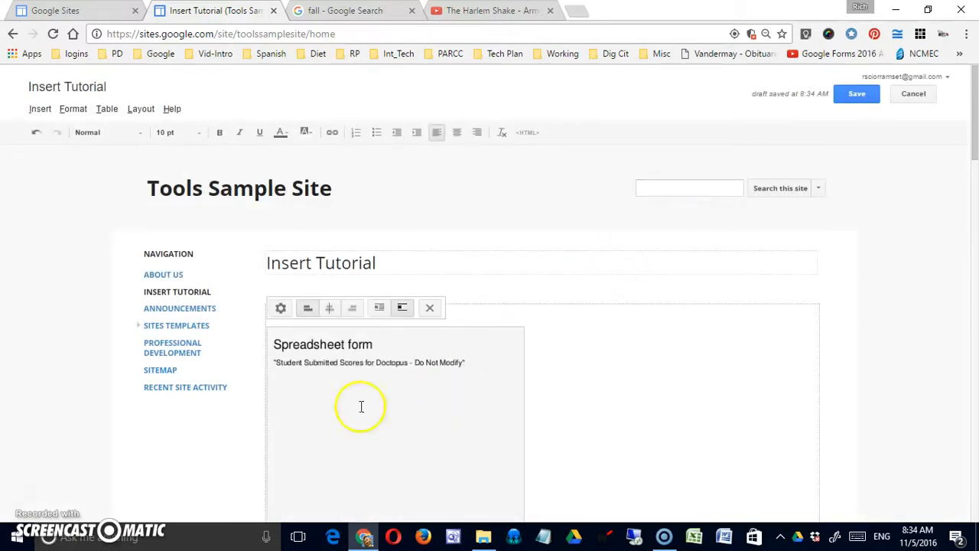
click(852, 94)
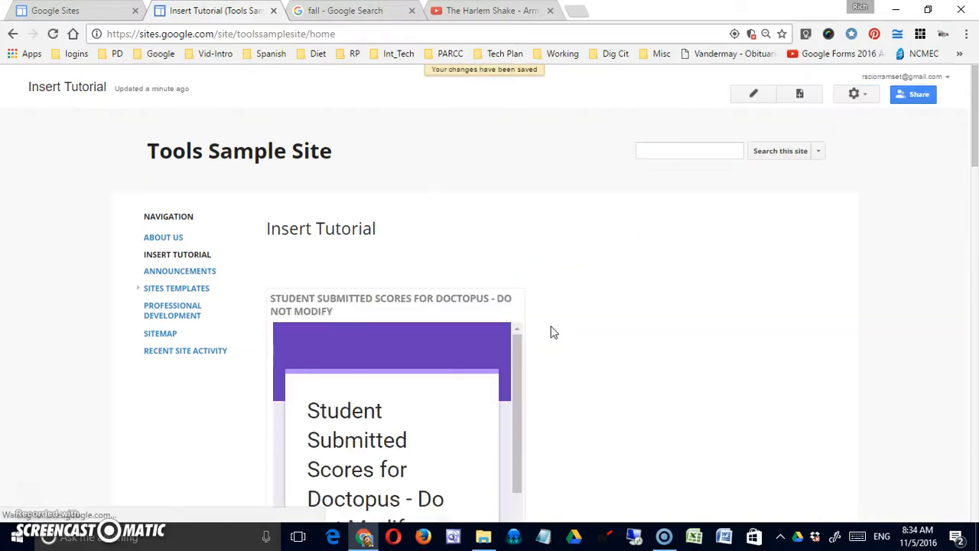
- Look over the embedded form, reopen the page for editing and review the Insert options without adding any
scroll(552, 334, down, 5)
mouse_move(515, 190)
mouse_down()
mouse_move(518, 415)
mouse_move(518, 179)
mouse_up()
scroll(585, 244, up, 1)
scroll(585, 243, up, 4)
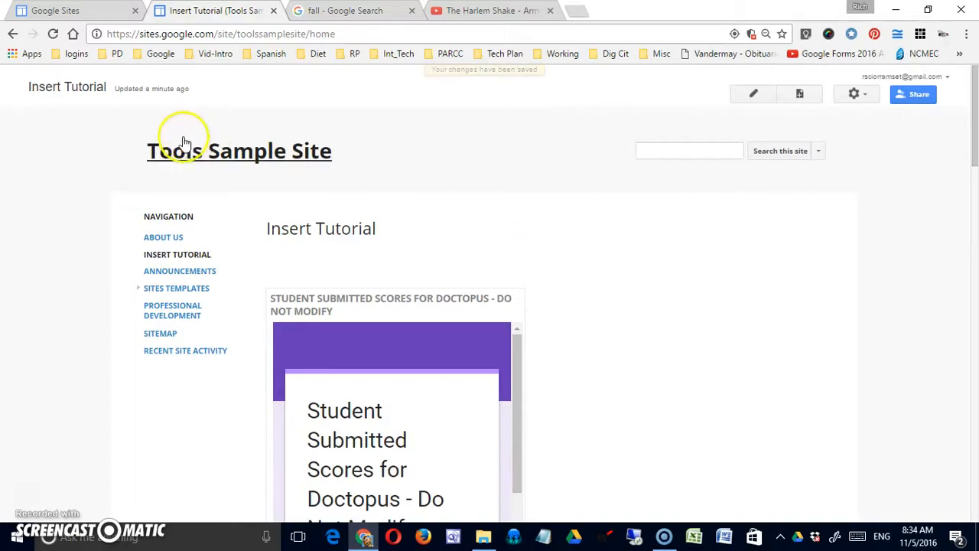
click(748, 94)
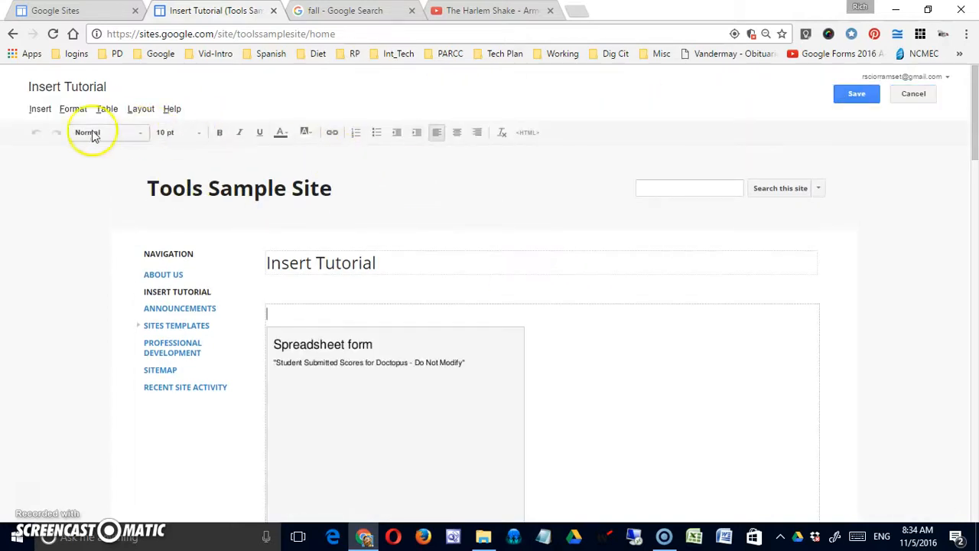
click(40, 110)
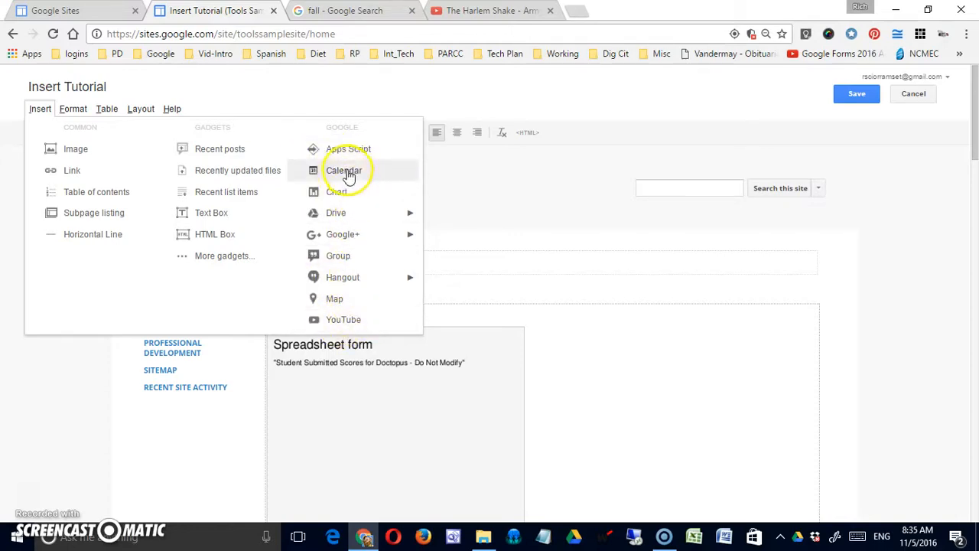
click(360, 322)
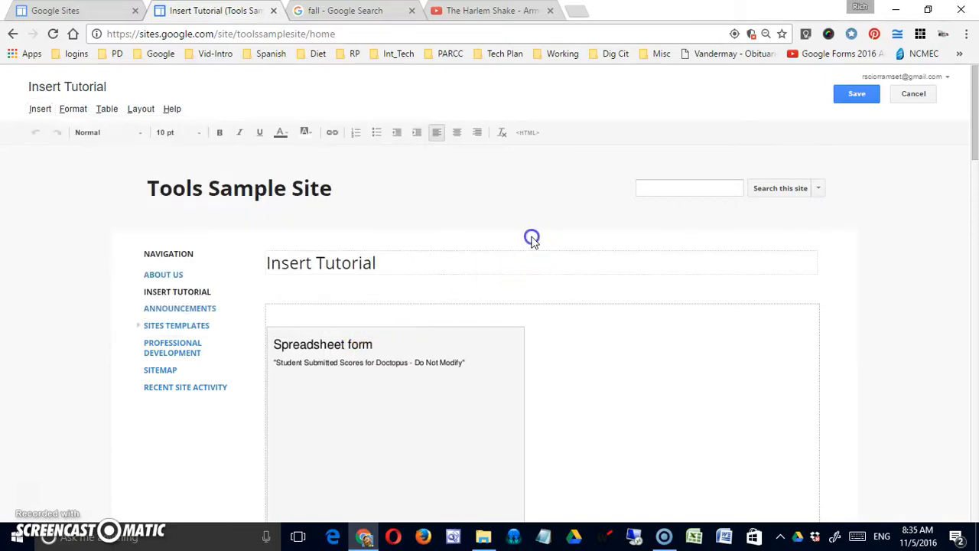